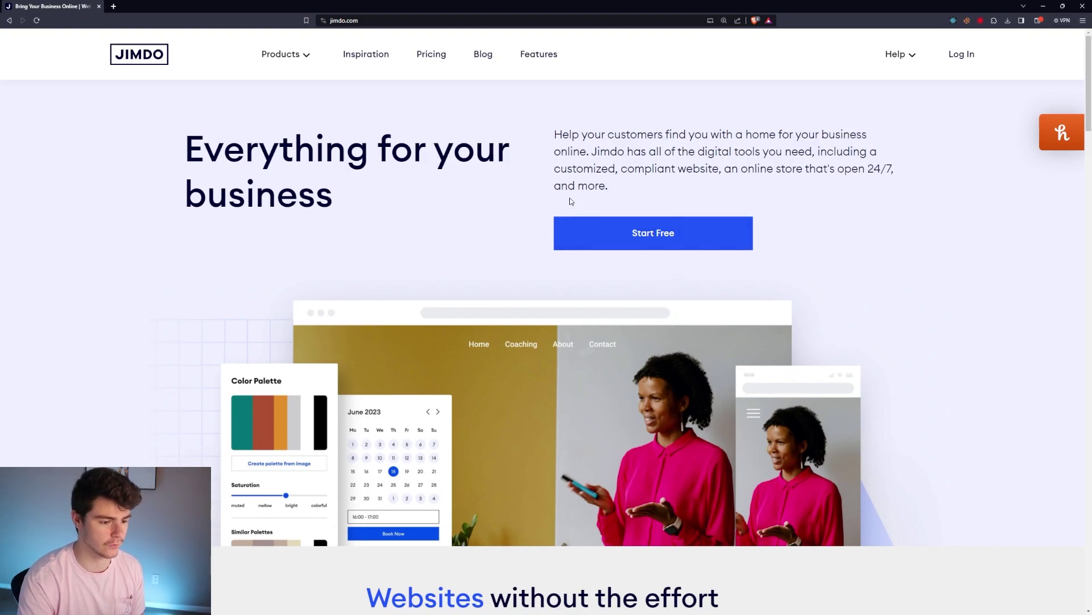
# Step: Start a free website from the Jimdo homepage with Start Free
pyautogui.click(681, 235)
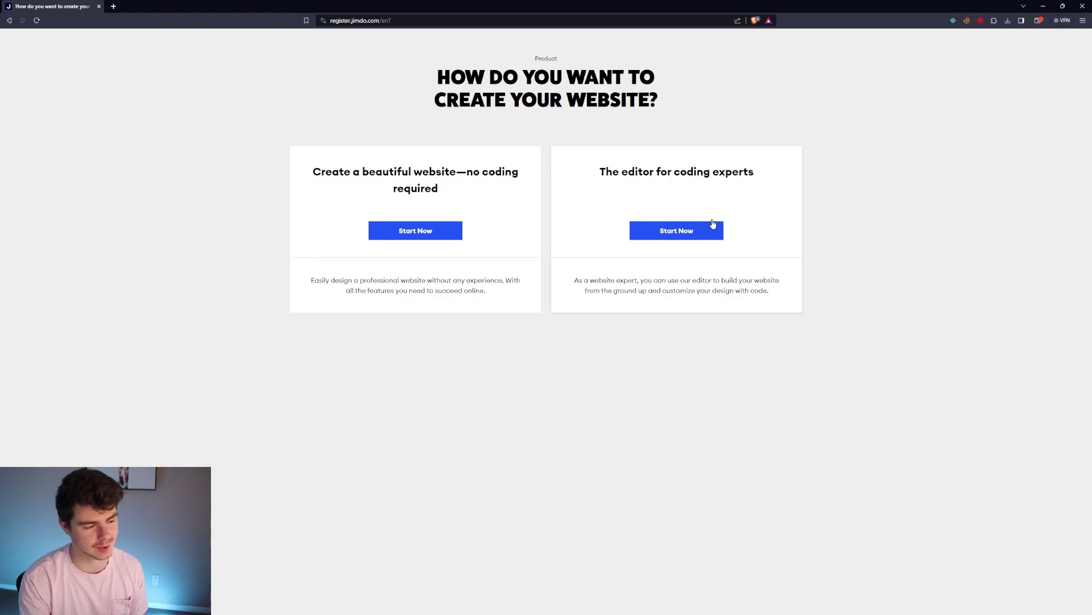
# Step: Choose the no-coding builder for a single individual's project that might become a business
pyautogui.click(432, 233)
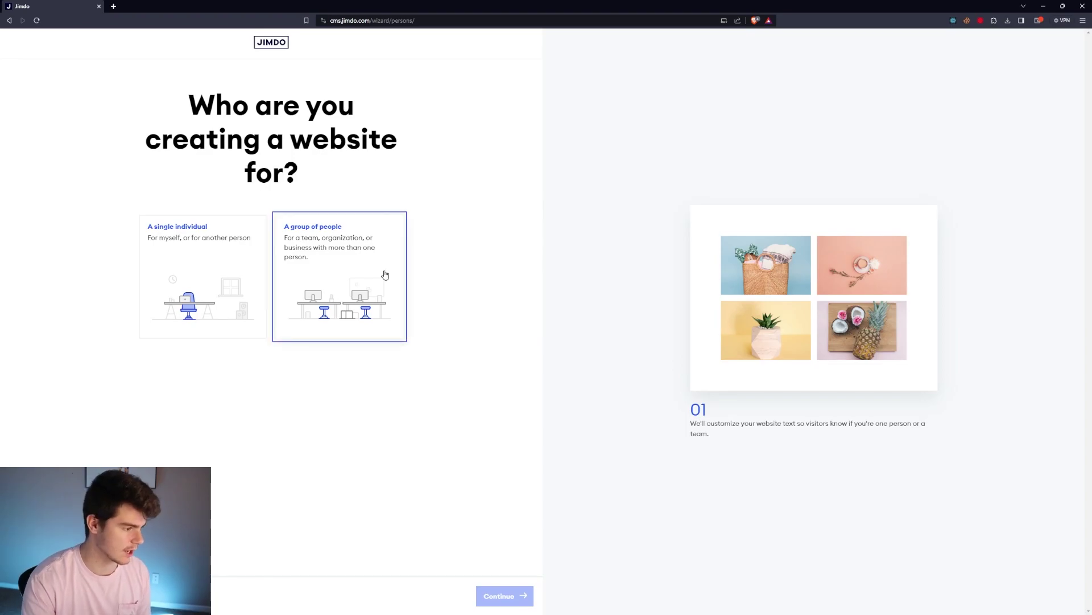
pyautogui.click(215, 281)
pyautogui.click(505, 595)
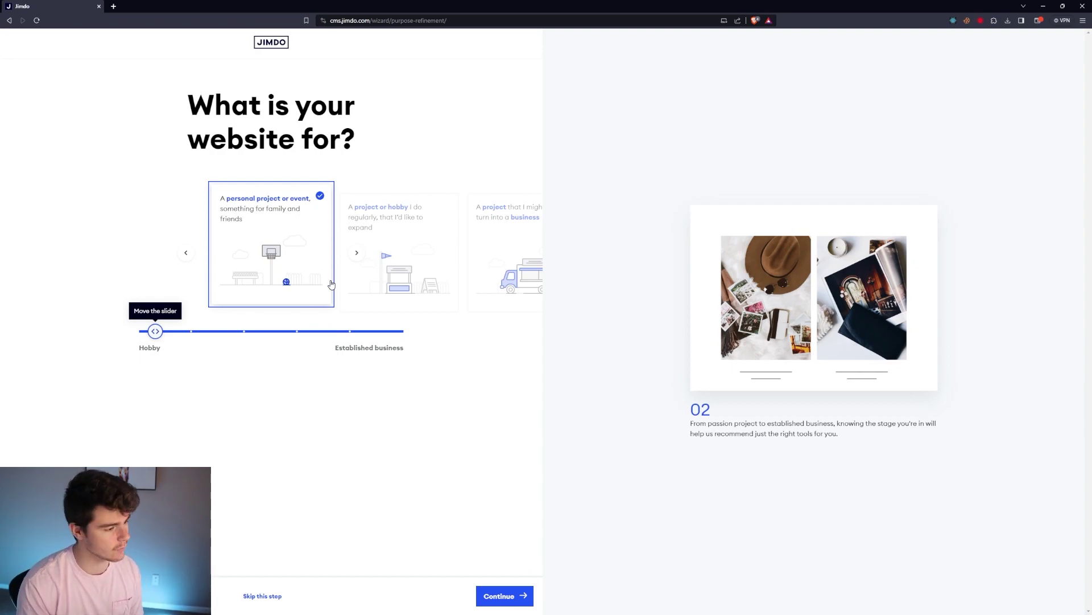
pyautogui.click(357, 253)
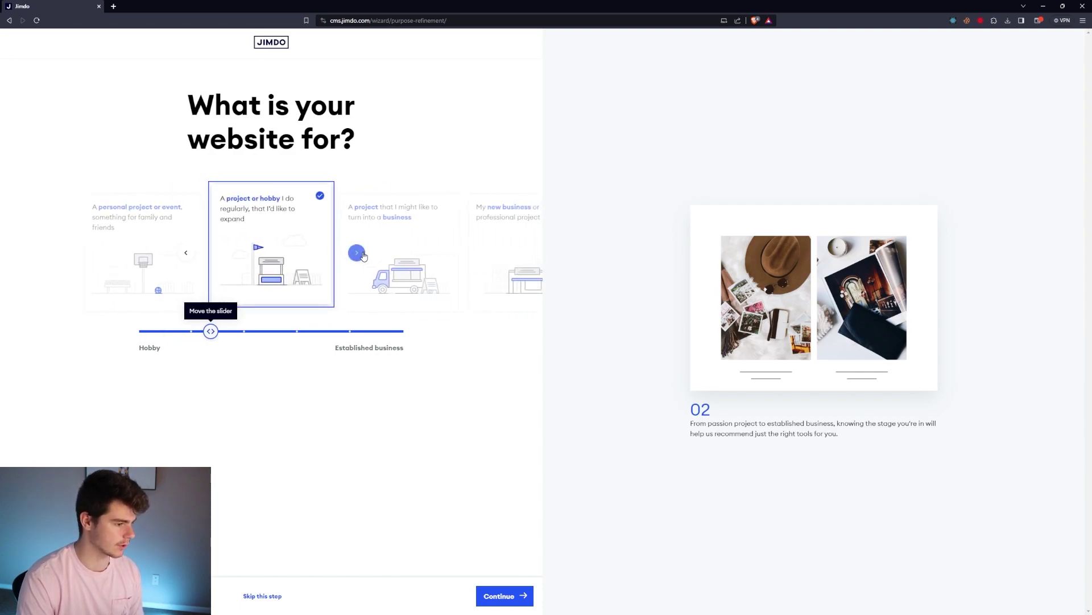
pyautogui.click(357, 254)
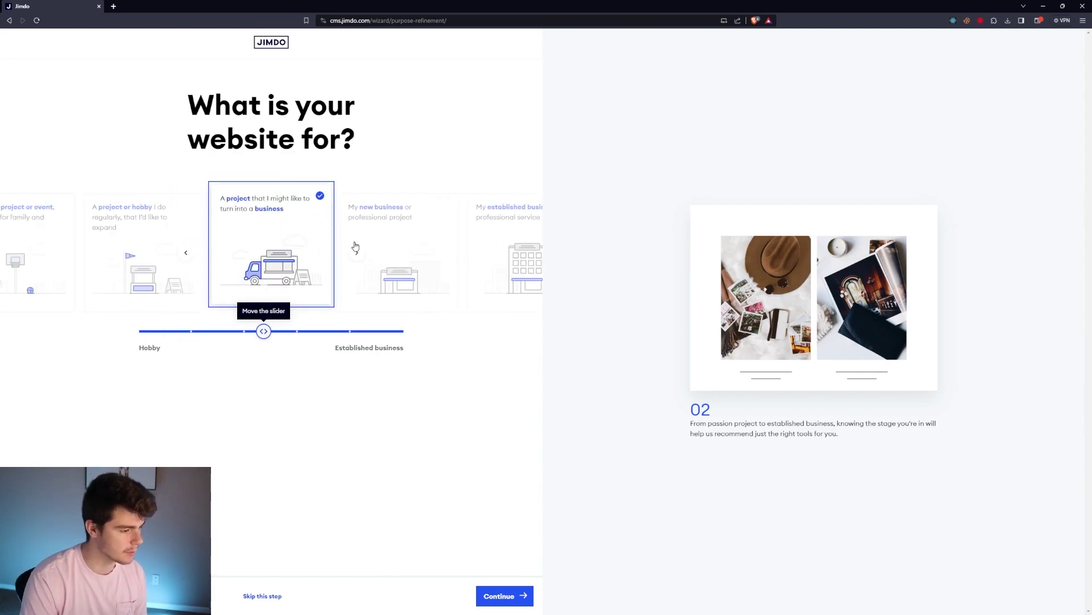
pyautogui.click(356, 253)
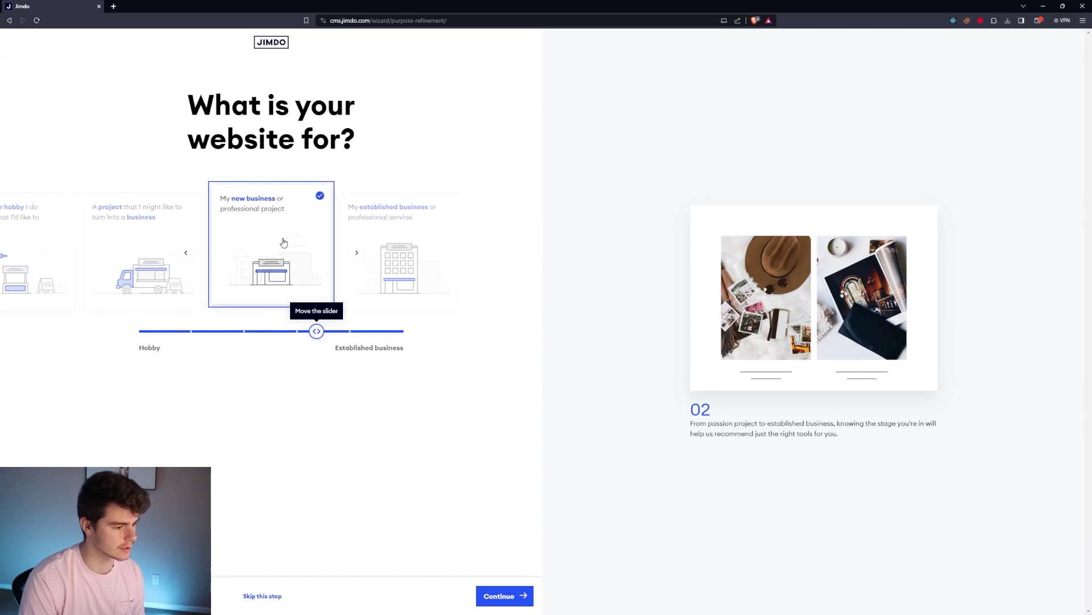
pyautogui.click(185, 252)
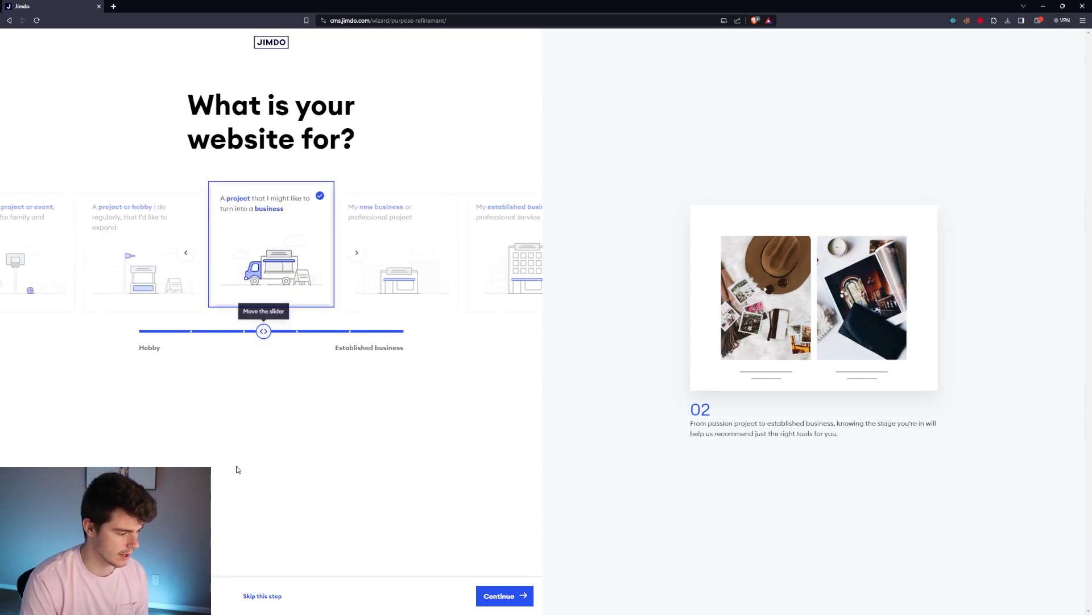
pyautogui.click(498, 598)
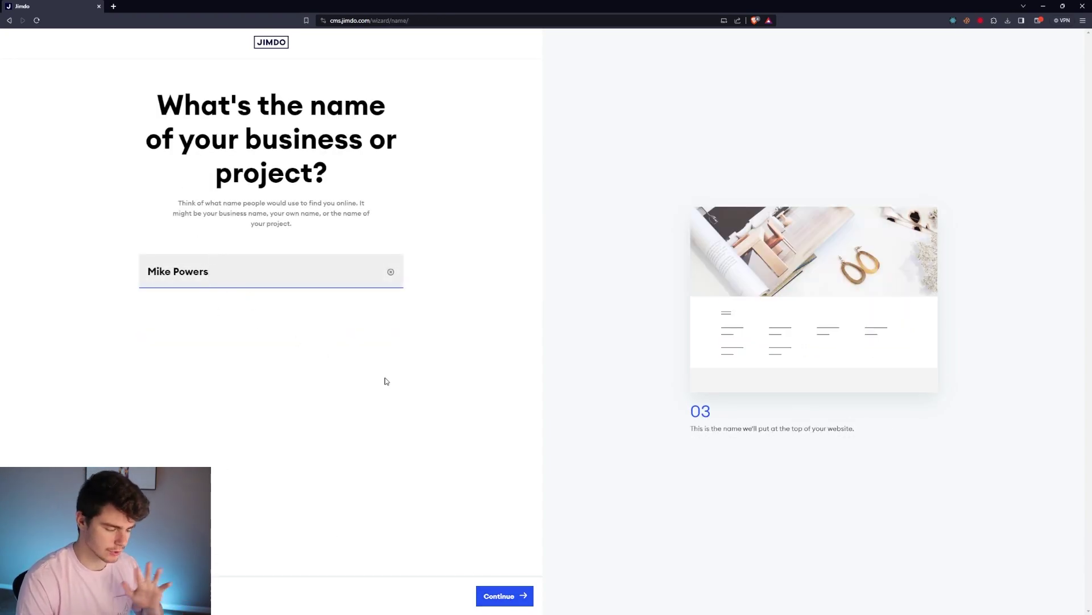
# Step: Keep the prefilled site name and set the business category to Consultant
pyautogui.click(505, 595)
pyautogui.click(222, 218)
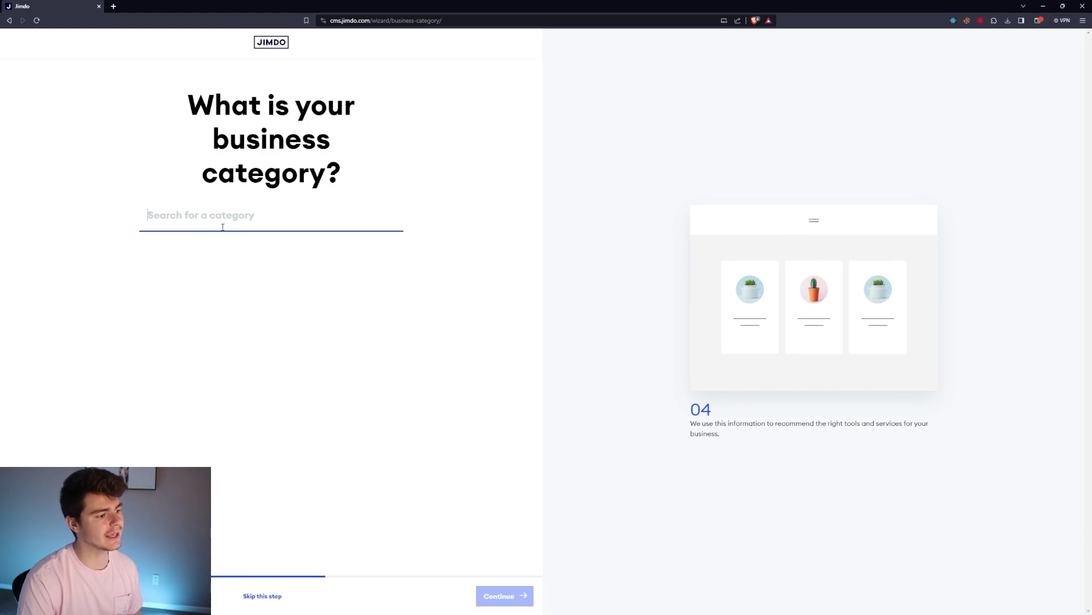
pyautogui.write('Consultant')
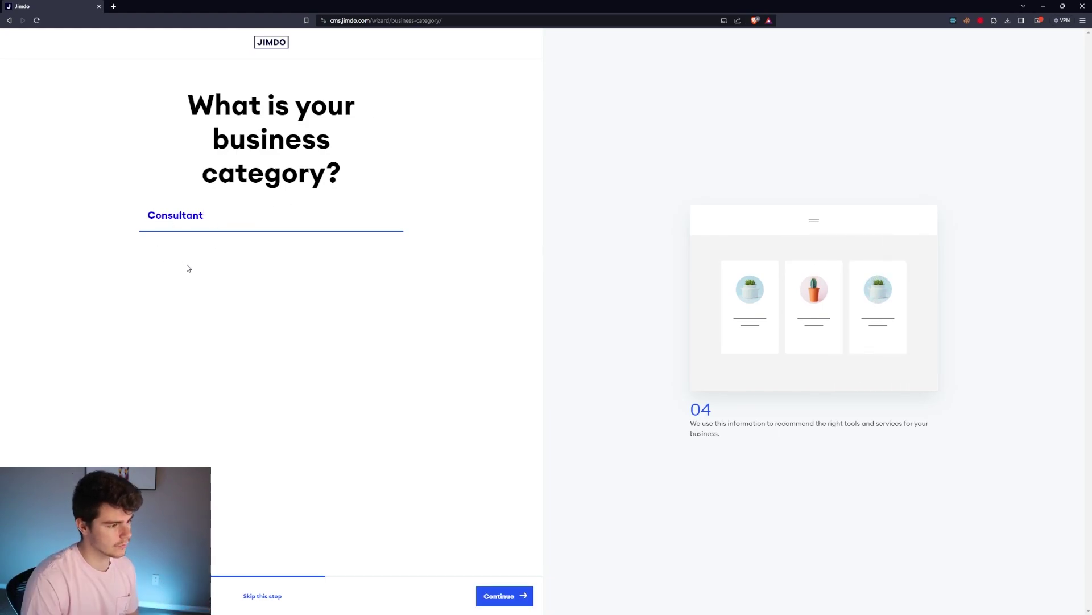
pyautogui.click(514, 598)
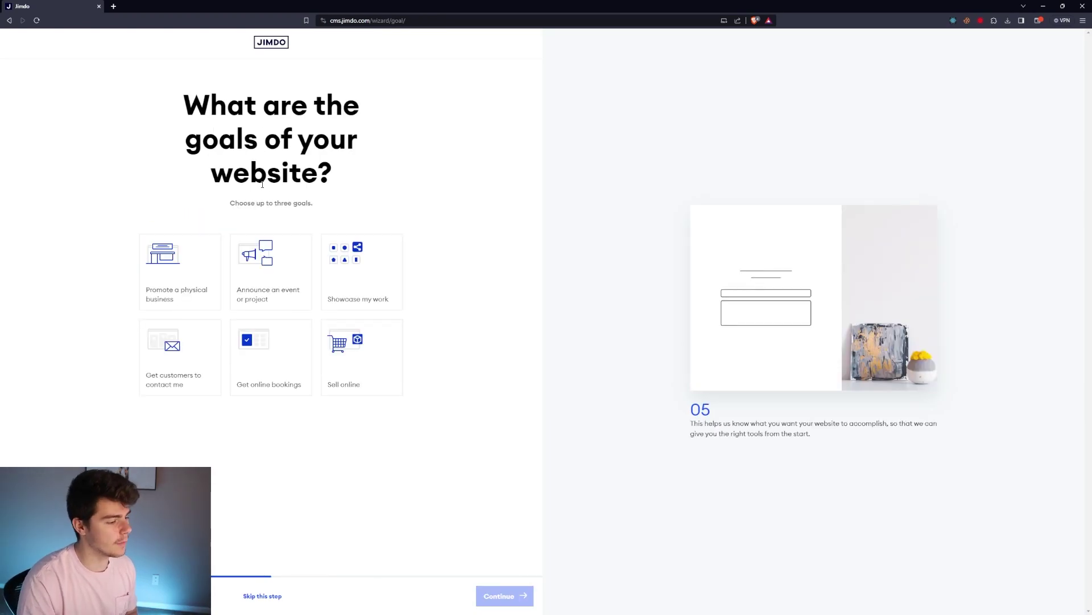
# Step: Select the goals Showcase my work, Get customers to contact me, and Get online bookings
pyautogui.moveTo(266, 203); pyautogui.dragTo(314, 204)
pyautogui.click(438, 379)
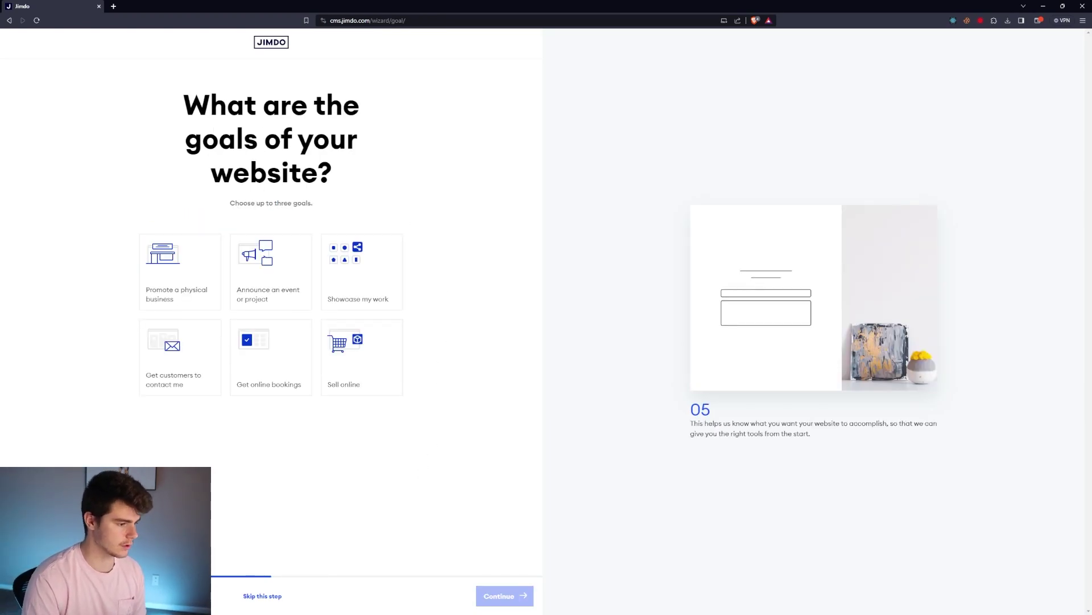
pyautogui.click(361, 272)
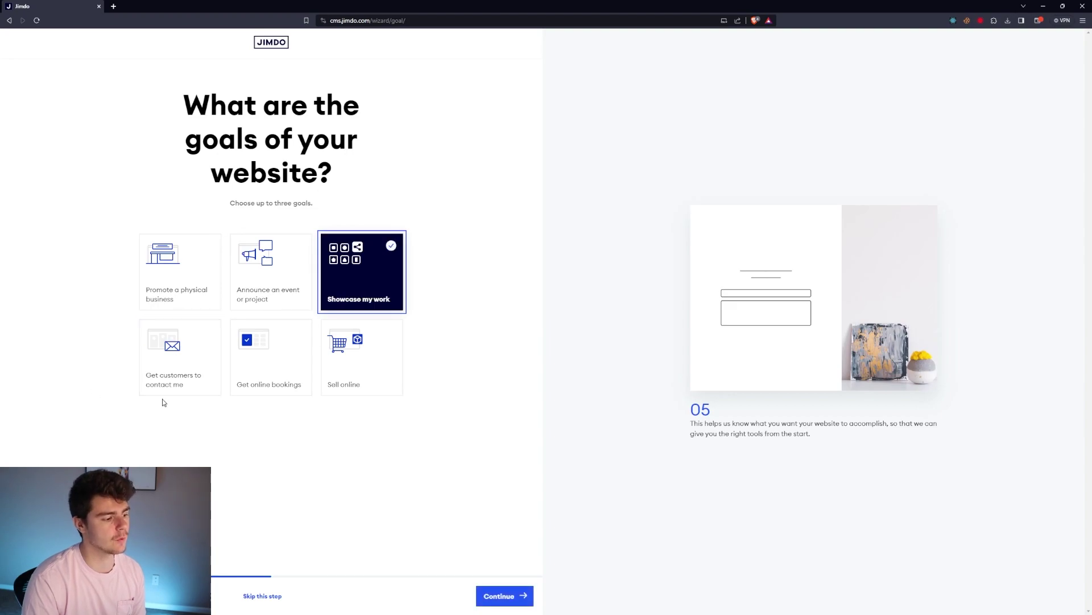
pyautogui.click(179, 372)
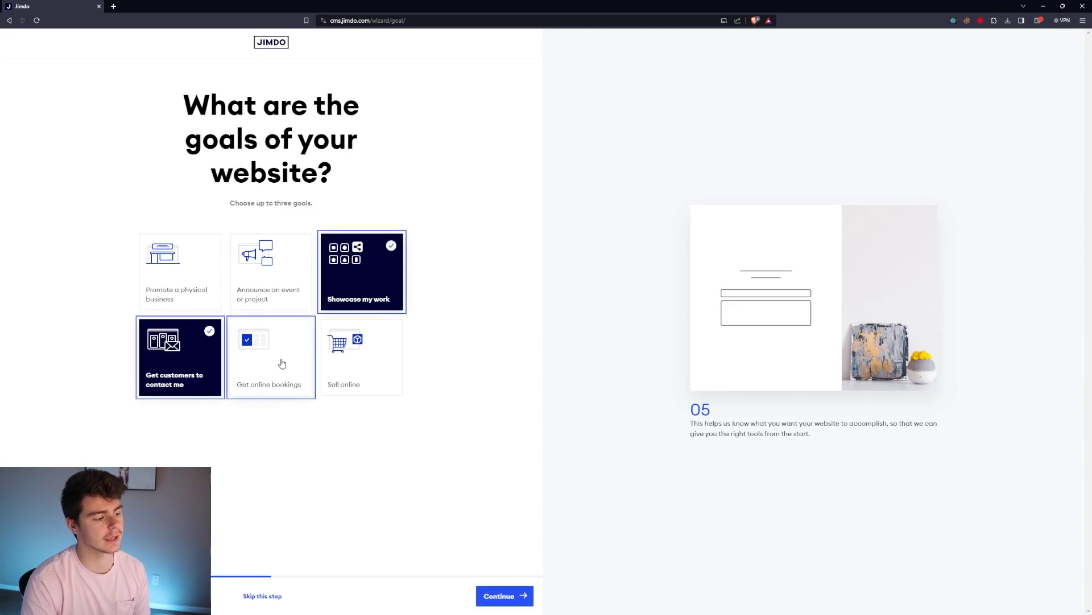
pyautogui.click(269, 371)
pyautogui.press('Return')
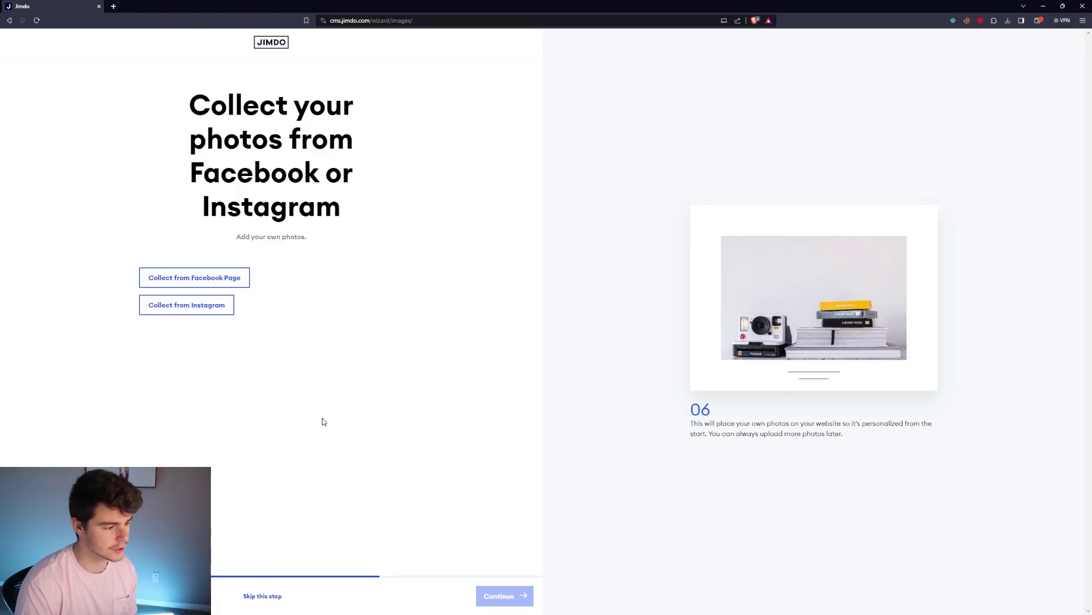
# Step: Skip the social-media photo step and pick Consulting as the site topic
pyautogui.click(272, 595)
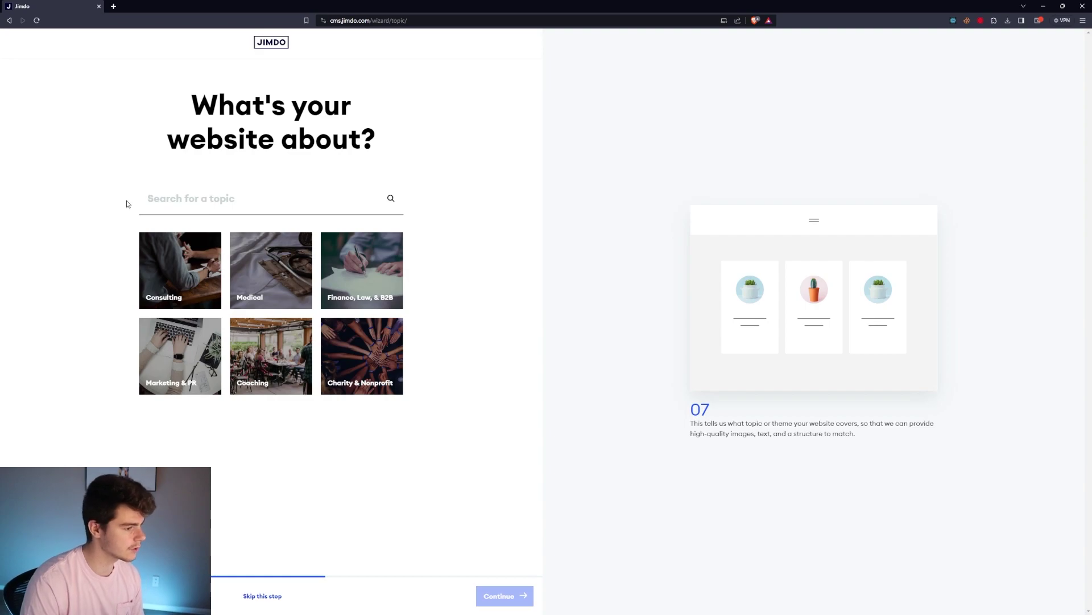
pyautogui.moveTo(73, 119); pyautogui.dragTo(359, 168)
pyautogui.click(409, 161)
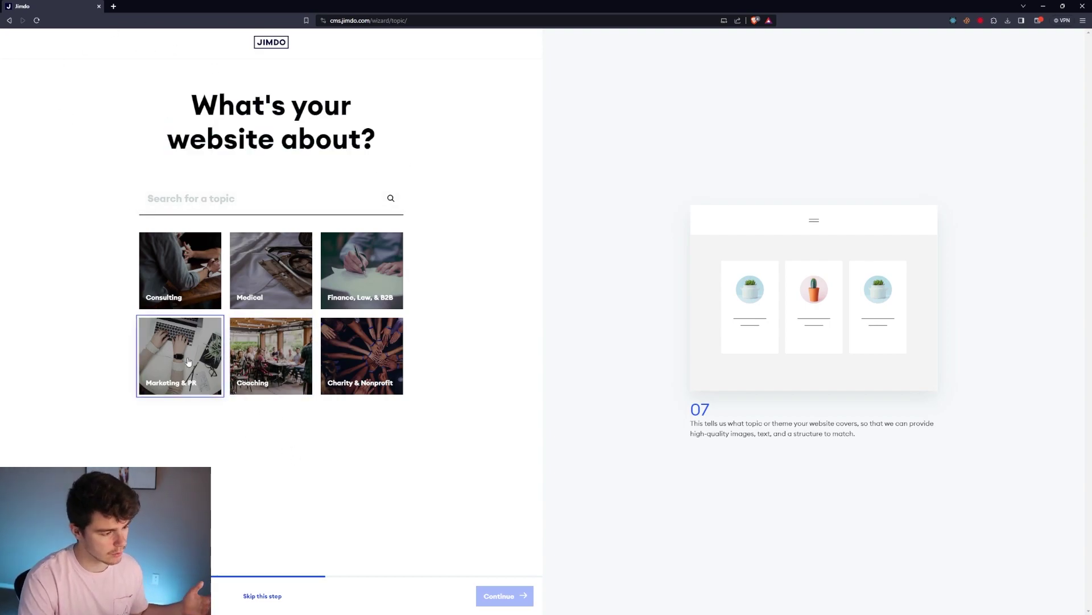
pyautogui.click(180, 270)
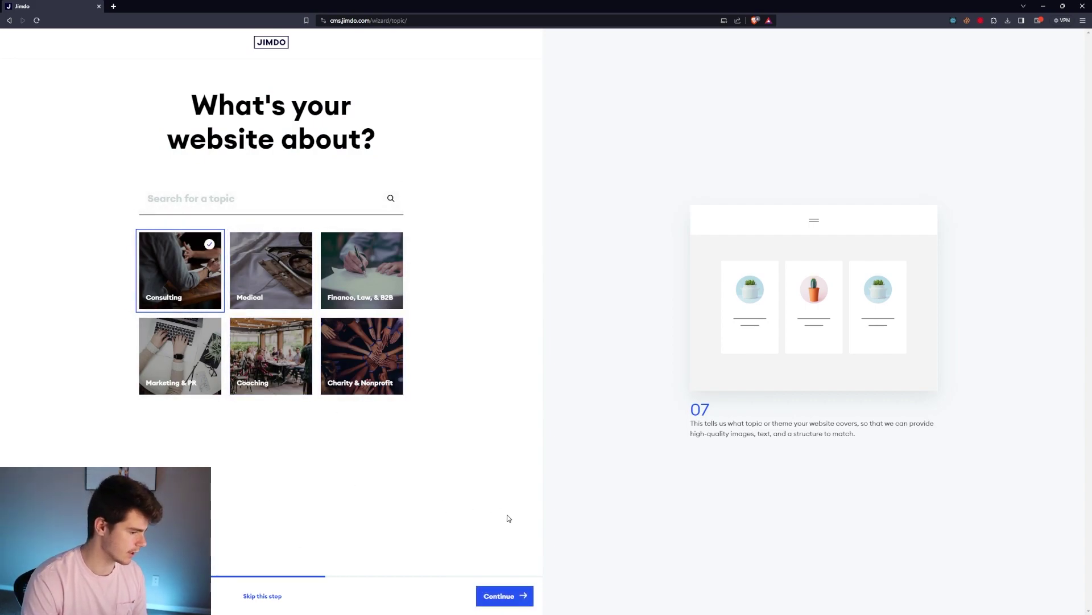
pyautogui.click(505, 596)
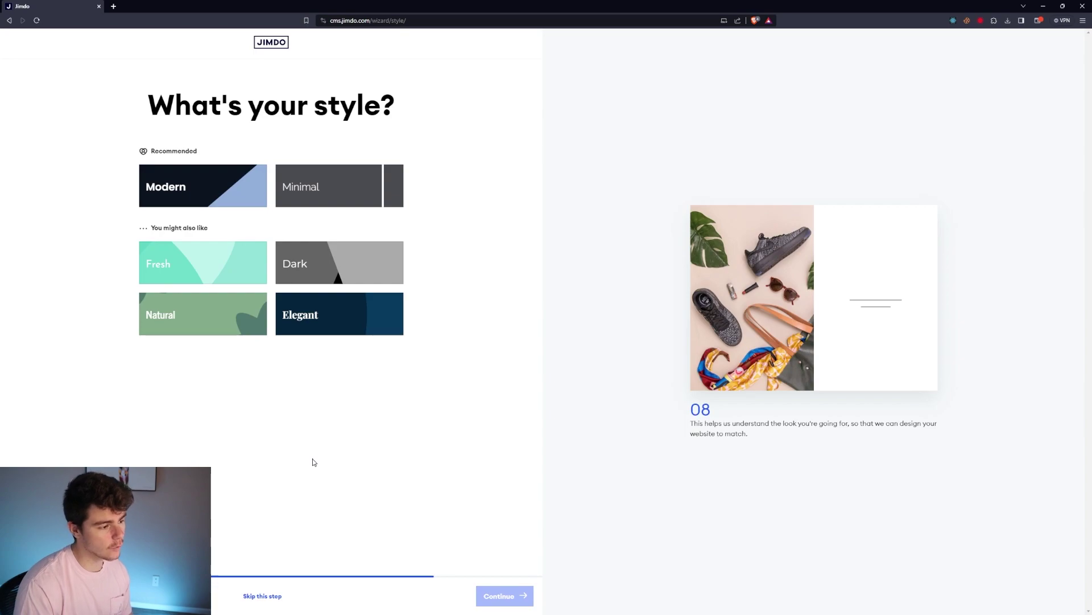
# Step: Choose the Fresh style with the blue-and-mint colour palette
pyautogui.click(205, 264)
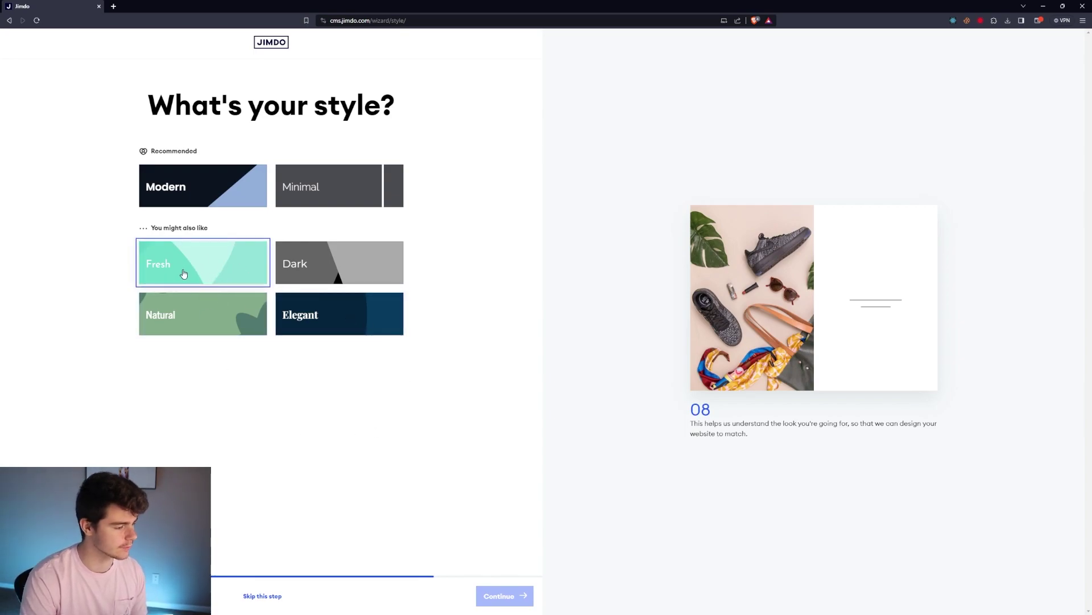
pyautogui.click(502, 595)
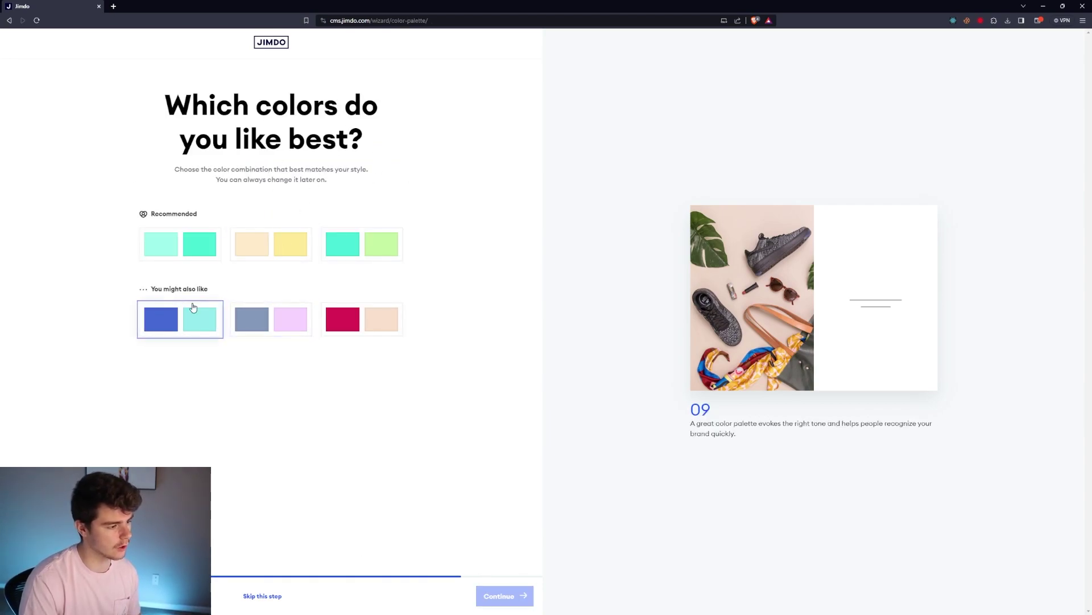
pyautogui.click(171, 320)
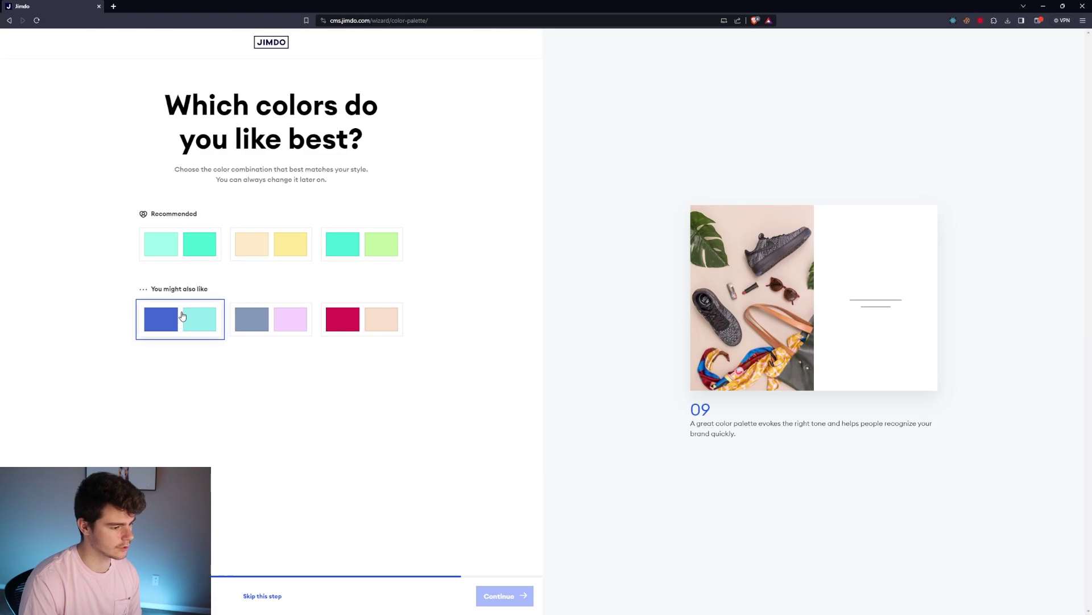
pyautogui.click(171, 328)
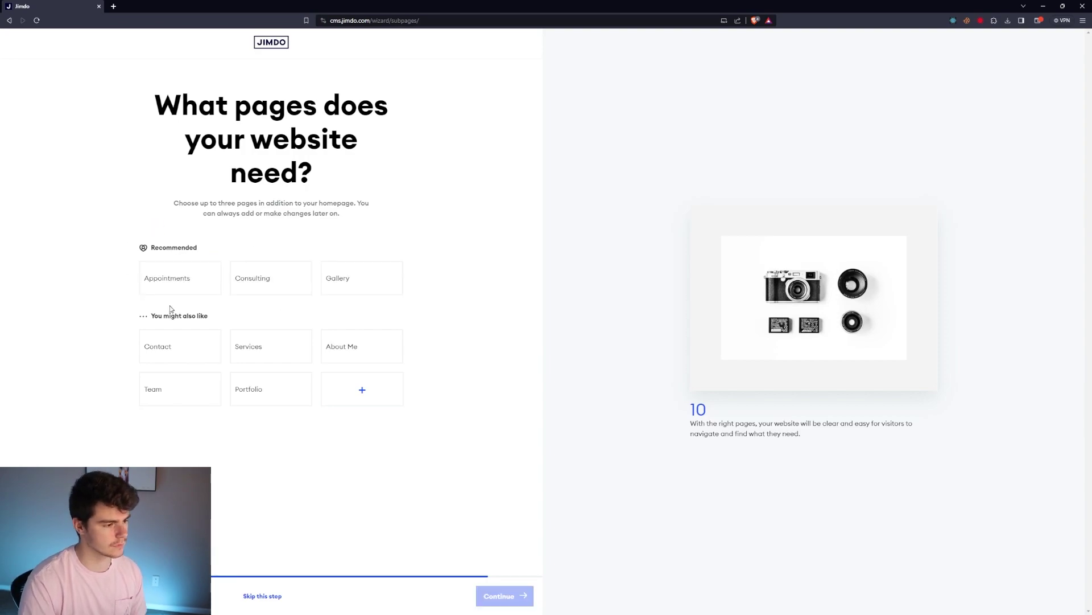
# Step: Add Consulting, Services and About Me pages to the site
pyautogui.click(254, 287)
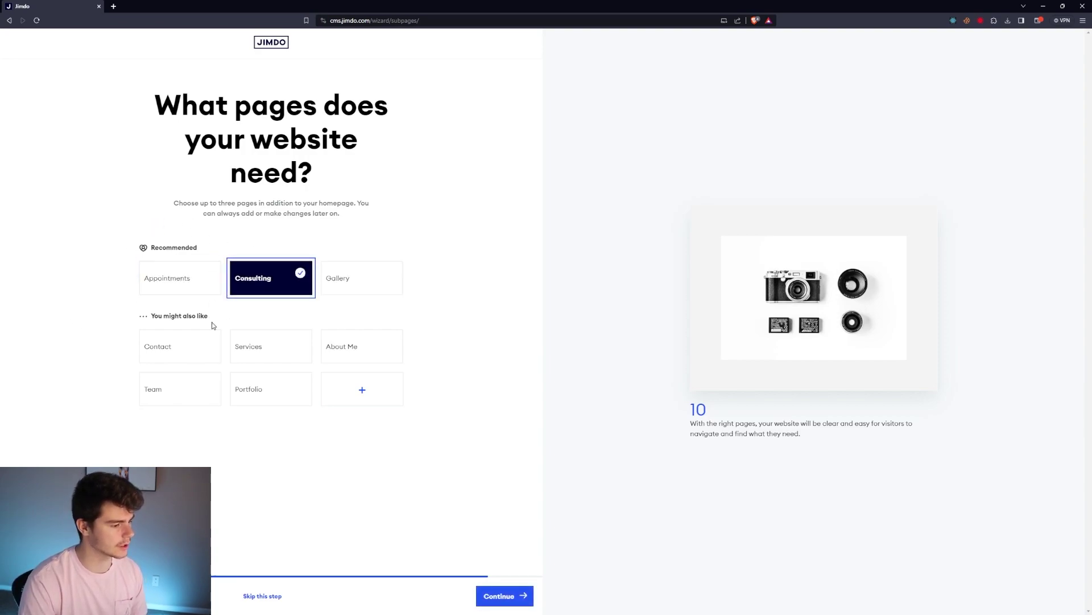
pyautogui.click(260, 348)
pyautogui.click(351, 347)
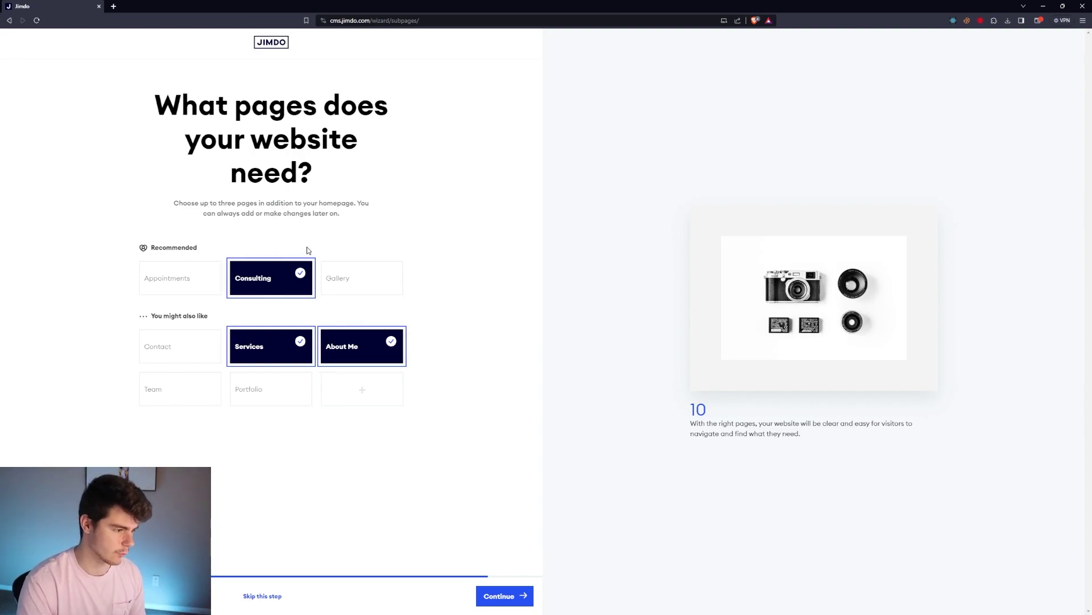
pyautogui.moveTo(213, 202); pyautogui.dragTo(406, 227)
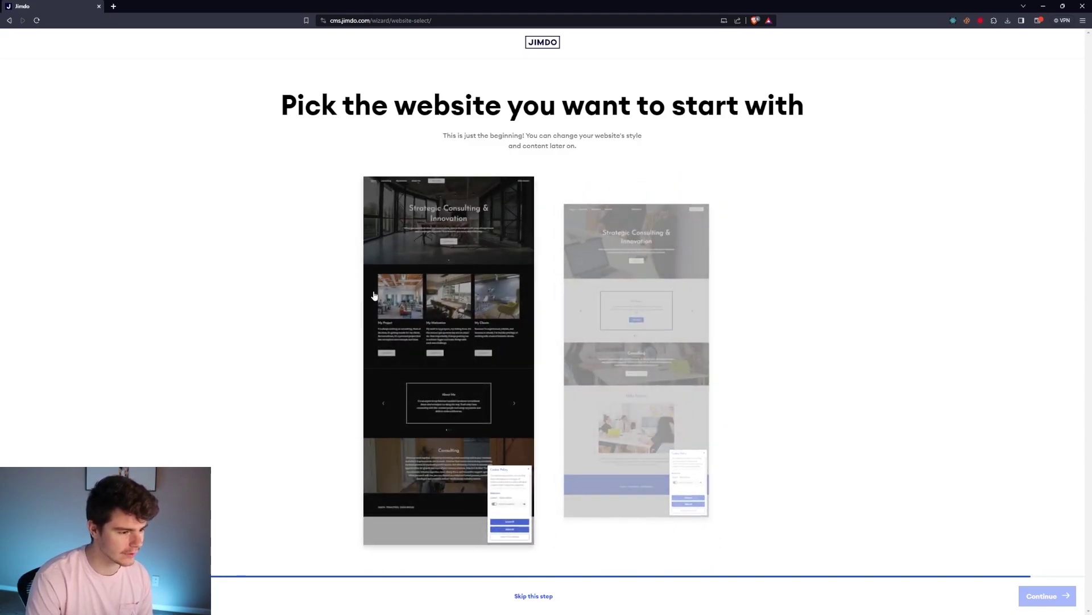
# Step: Pick the left dark consulting template and create the free subdomain website
pyautogui.click(451, 315)
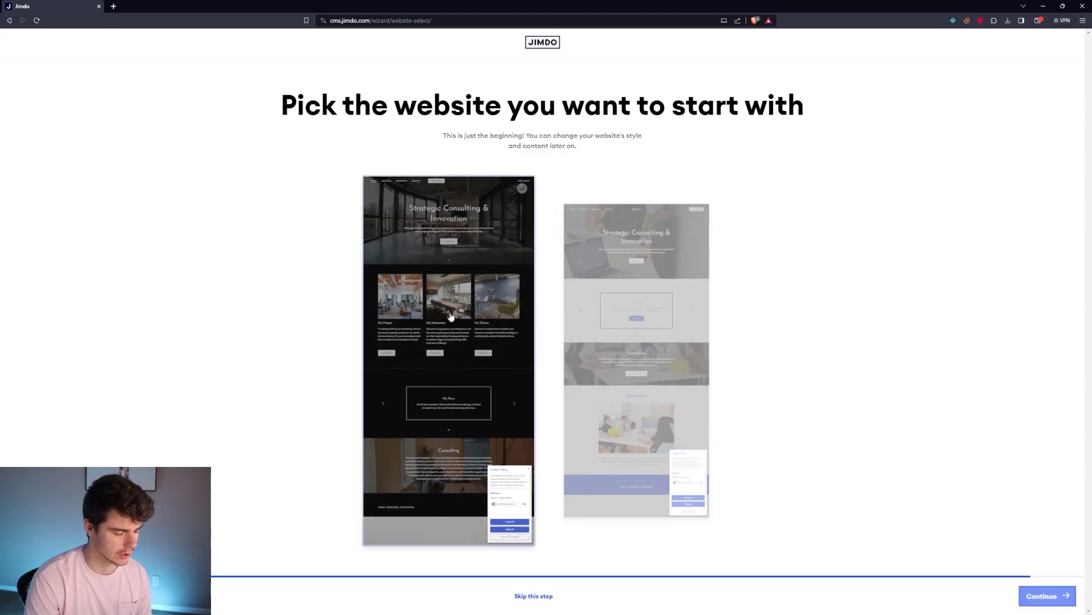
pyautogui.click(1047, 595)
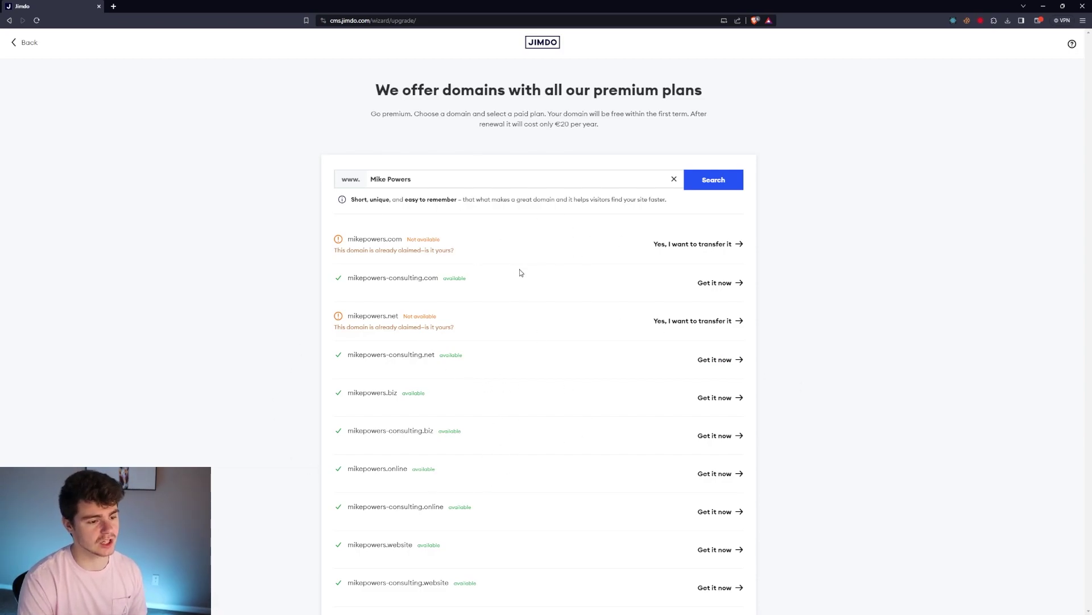
pyautogui.scroll(-4, 534, 299)
pyautogui.scroll(-4, 533, 325)
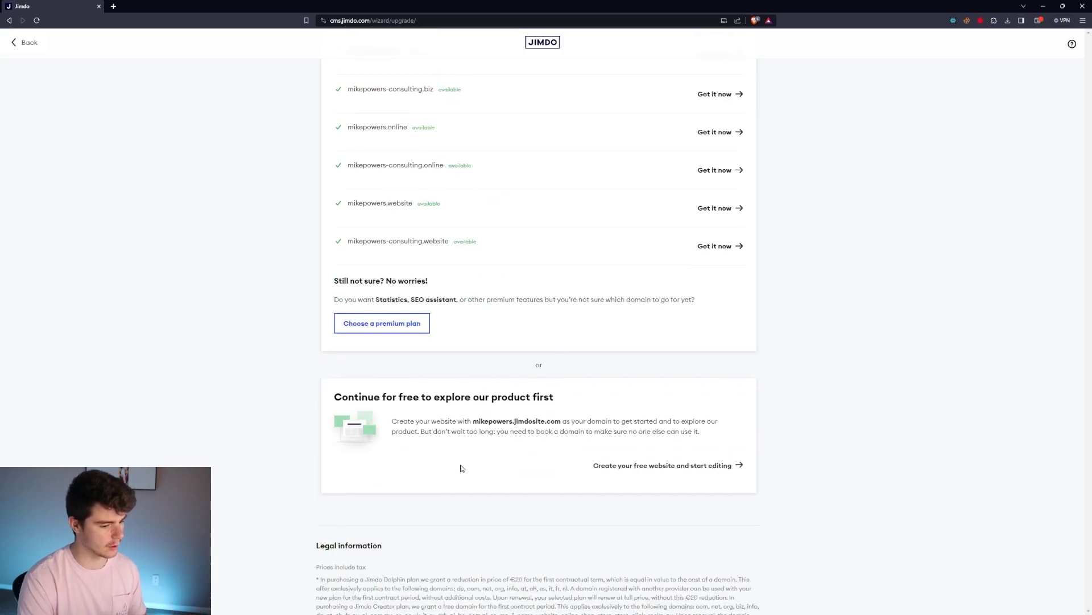
pyautogui.moveTo(556, 397); pyautogui.dragTo(461, 396)
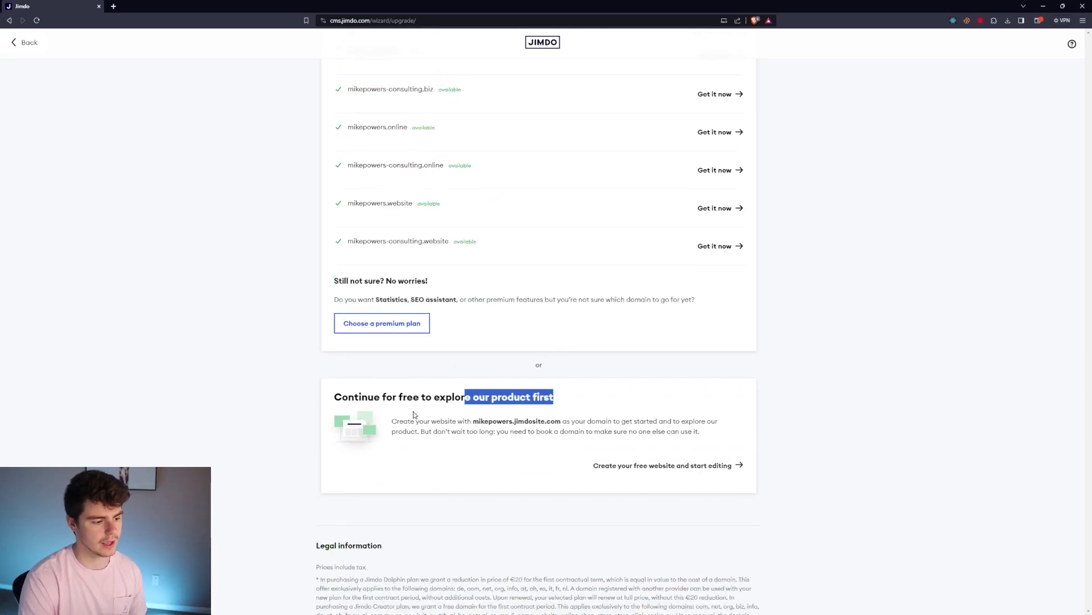
pyautogui.click(404, 440)
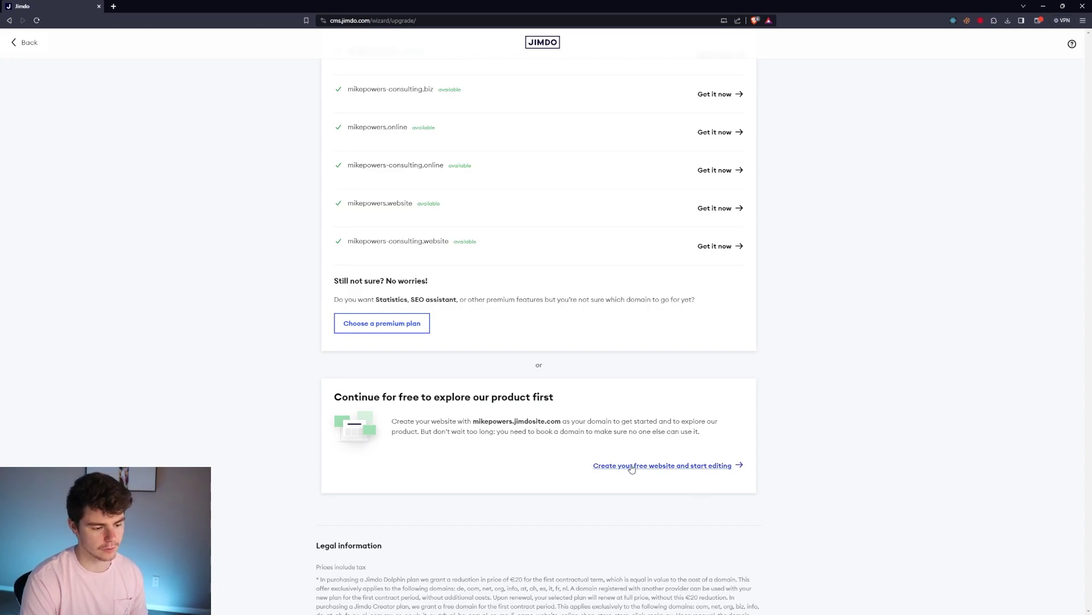
pyautogui.click(723, 466)
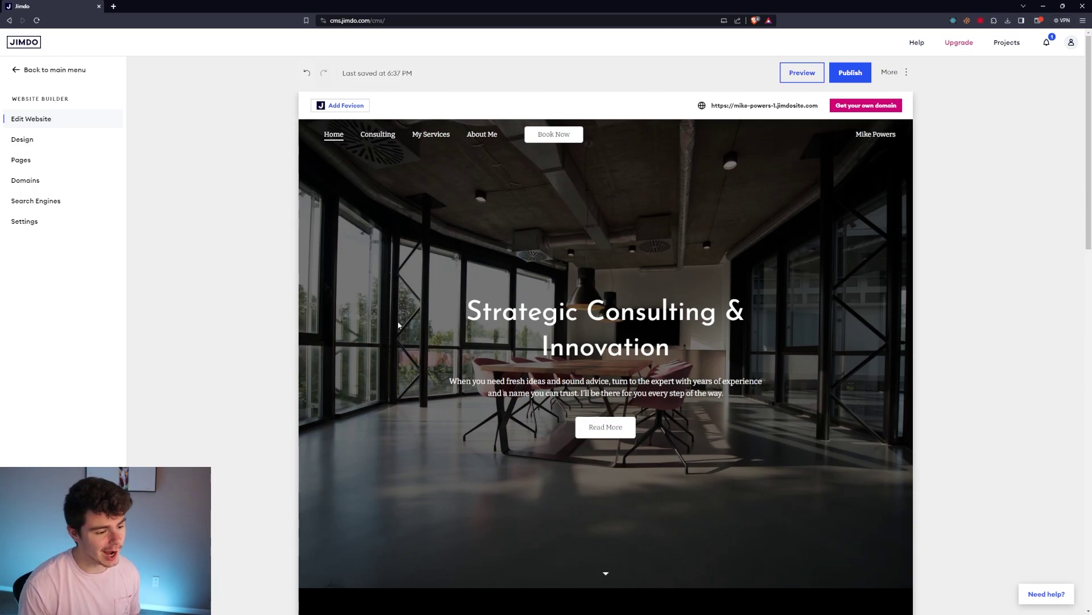
pyautogui.moveTo(502, 173)
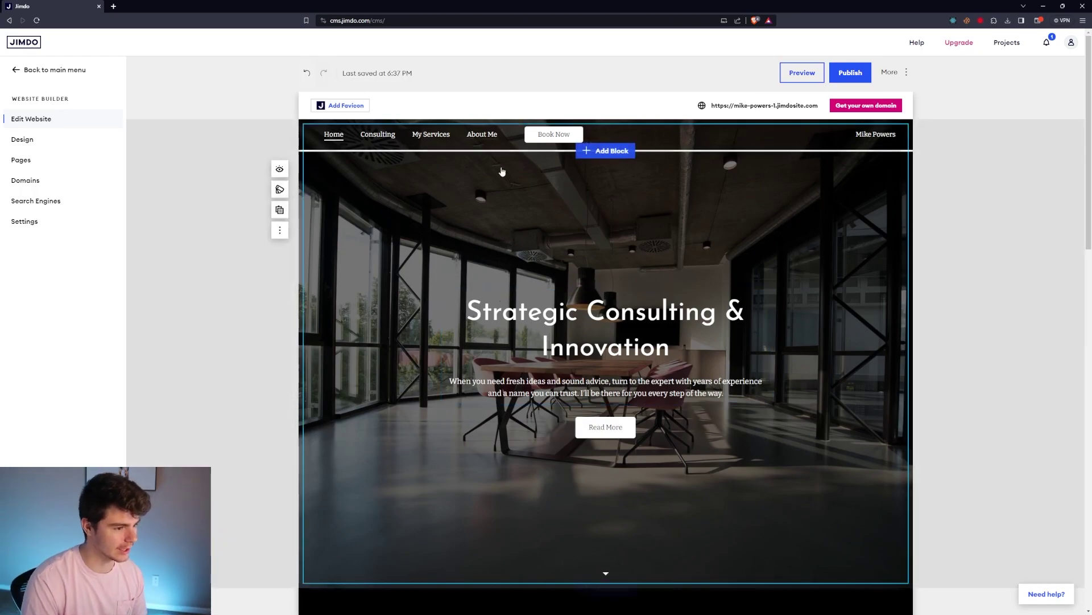
pyautogui.scroll(-1, 480, 129)
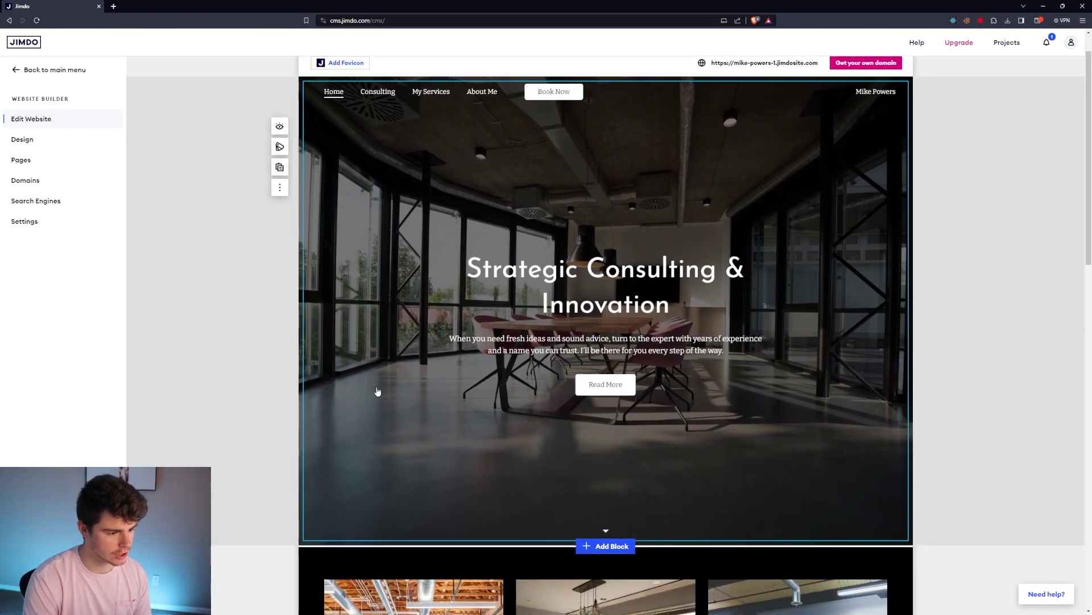
pyautogui.scroll(-5, 564, 341)
pyautogui.scroll(-5, 529, 325)
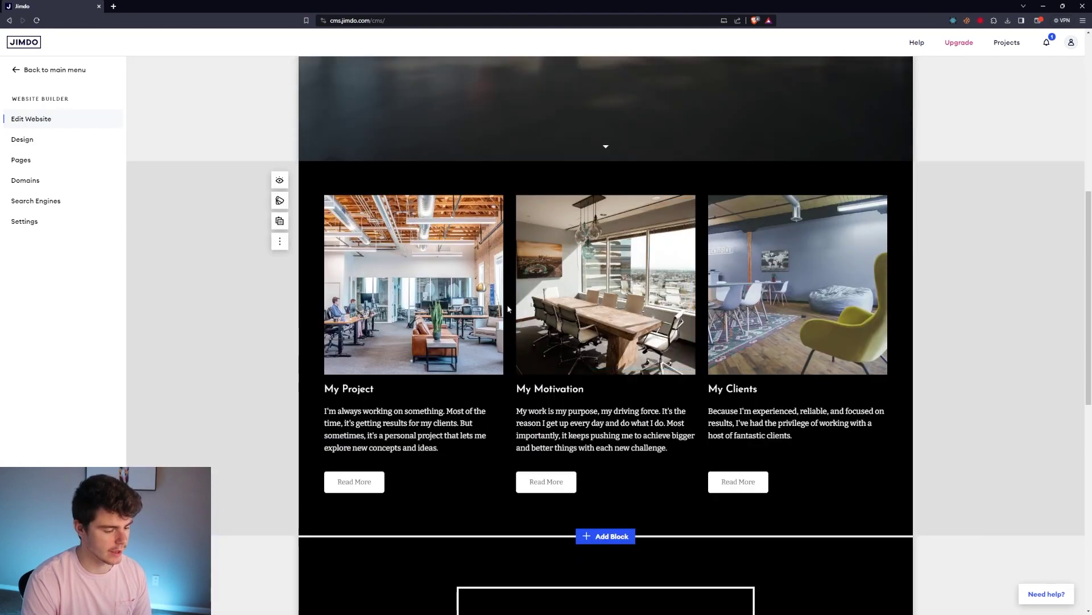
pyautogui.scroll(-1, 507, 309)
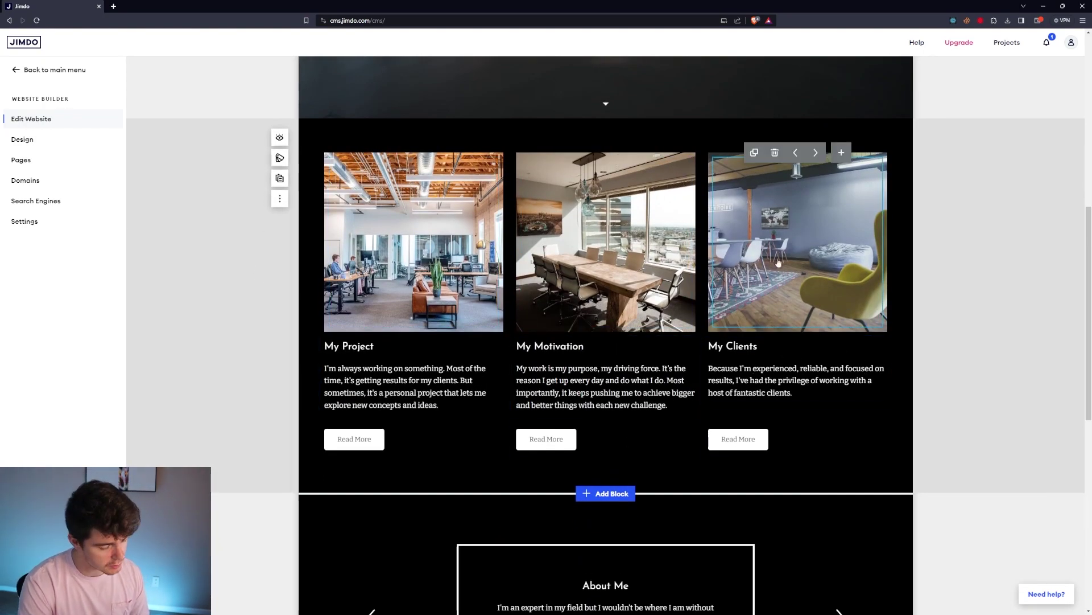
pyautogui.scroll(-3, 585, 354)
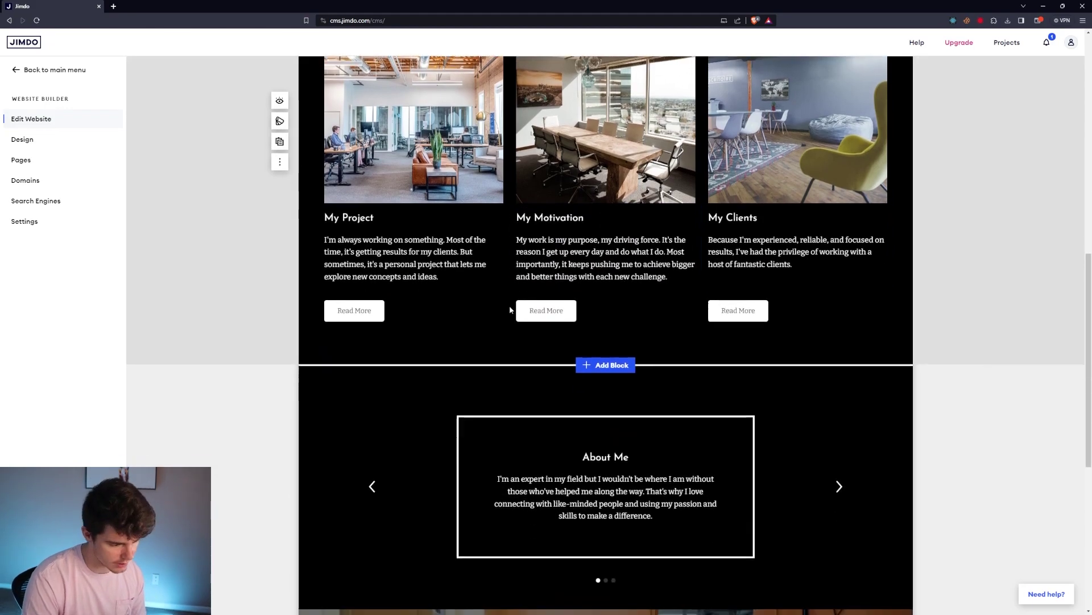
pyautogui.scroll(-2, 598, 341)
pyautogui.click(838, 359)
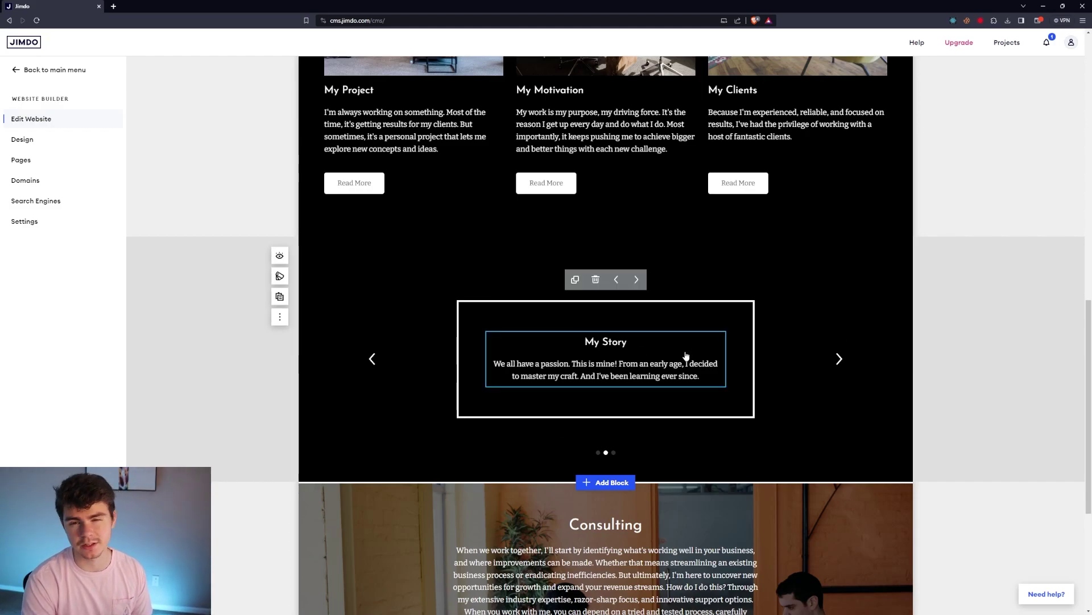
pyautogui.click(581, 375)
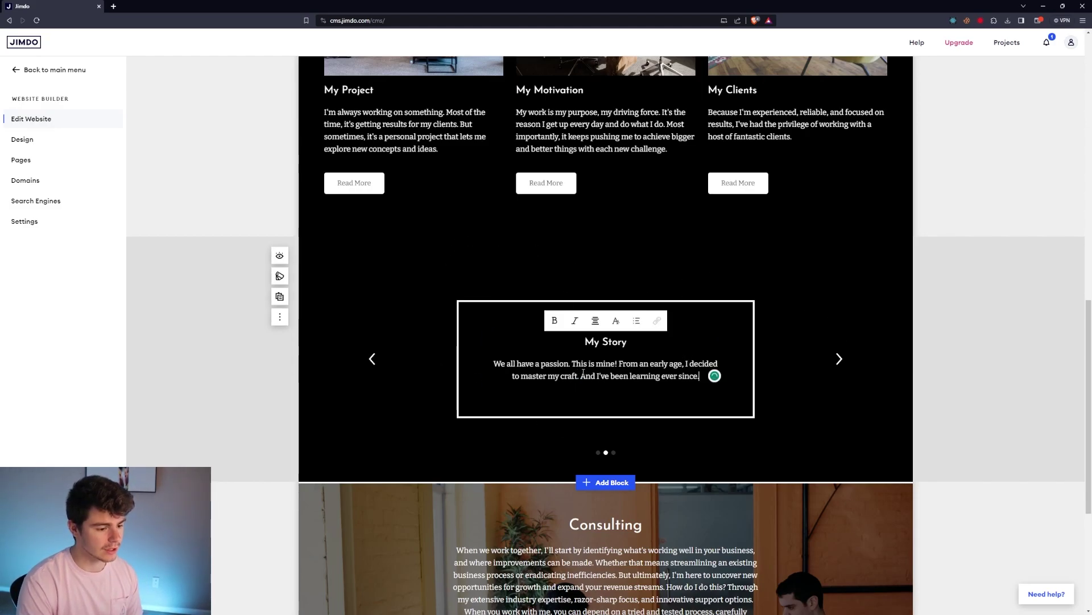
pyautogui.doubleClick(606, 342)
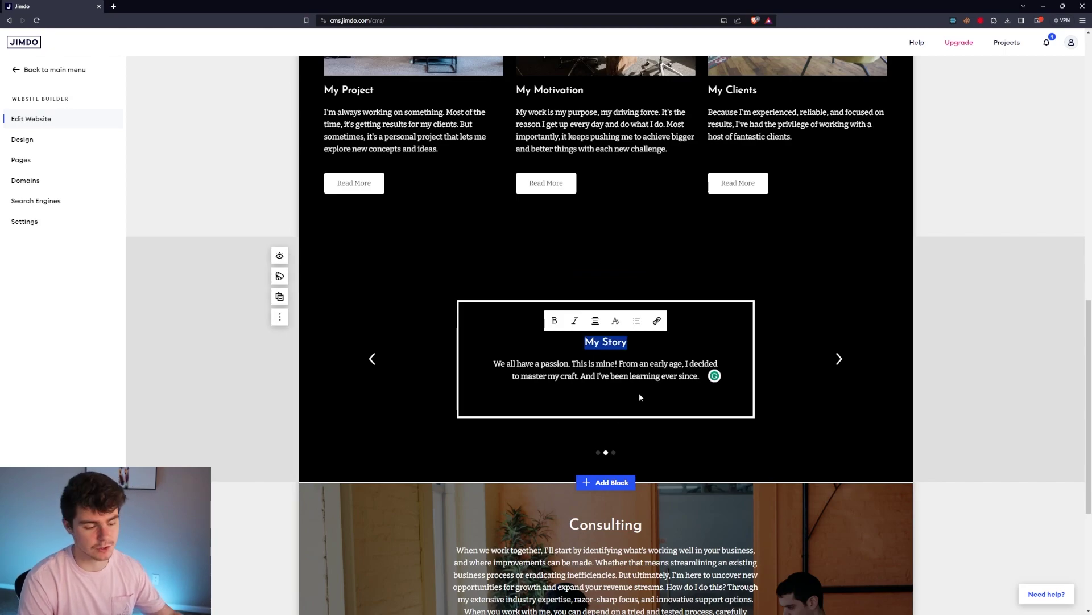
pyautogui.scroll(-2, 639, 392)
pyautogui.click(639, 393)
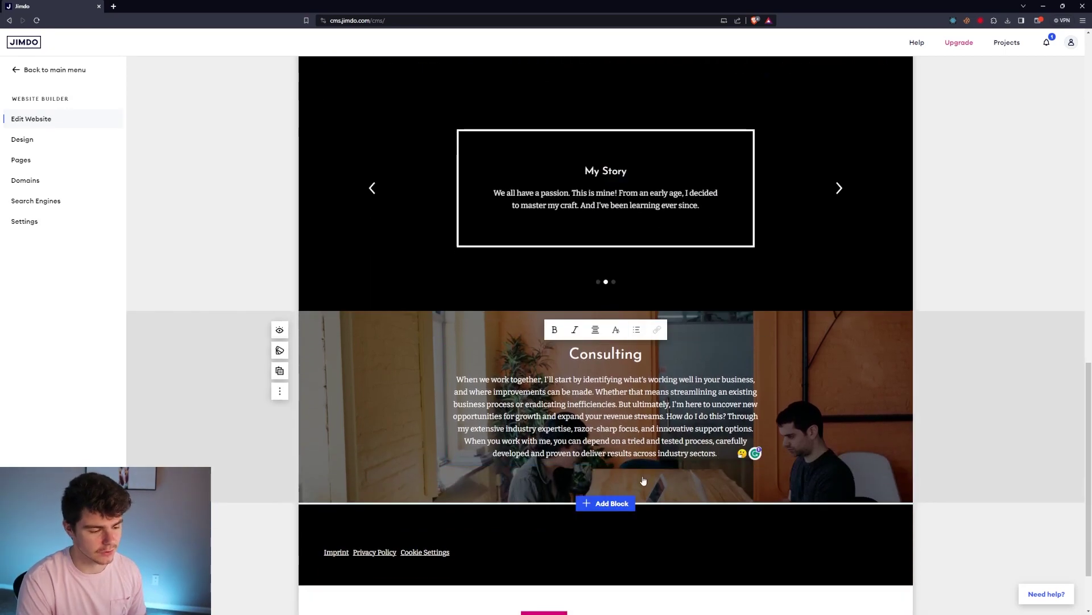
pyautogui.hotkey('ctrl', 'a')
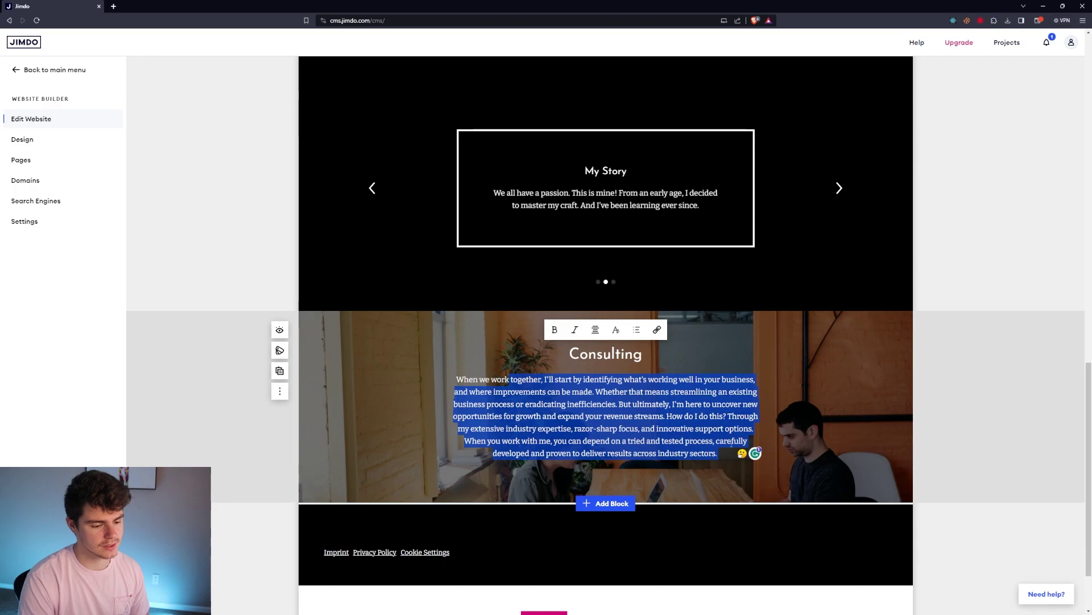
pyautogui.click(601, 364)
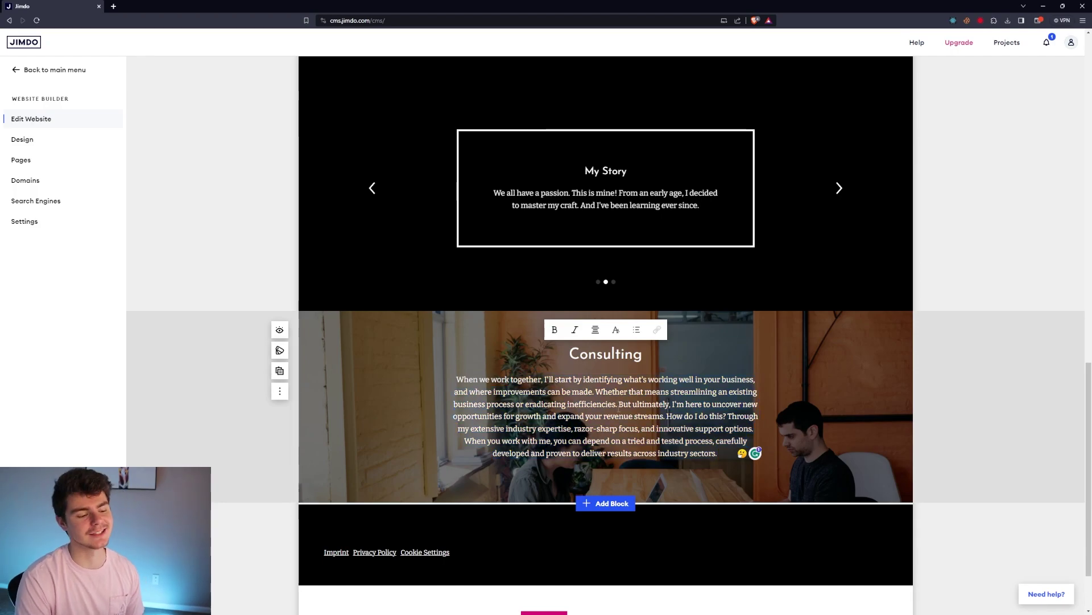
pyautogui.scroll(8, 546, 398)
pyautogui.scroll(8, 547, 398)
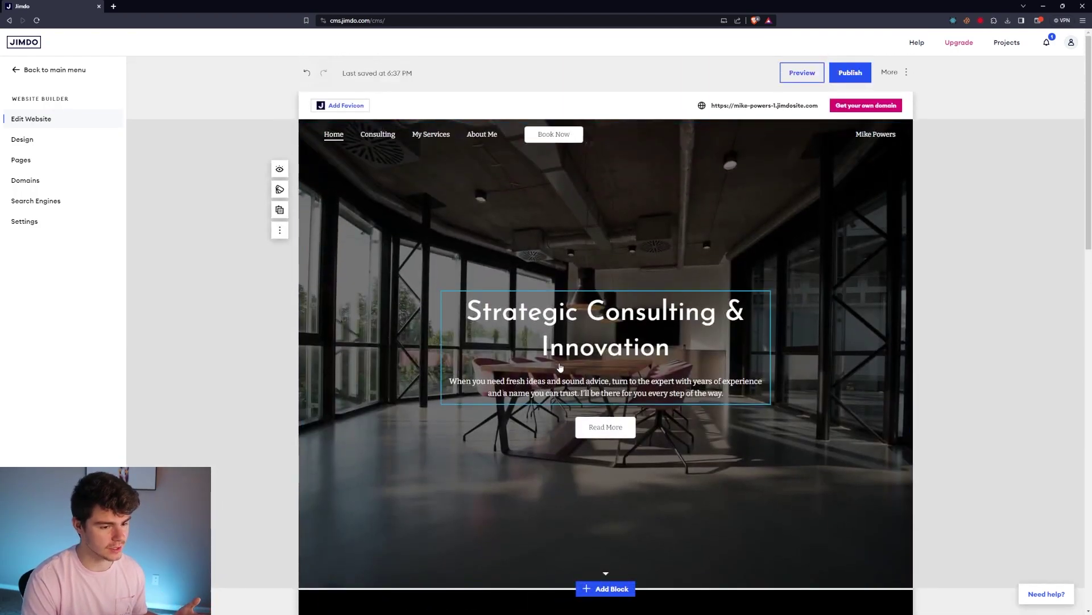
# Step: Review the Consulting, My Services and About Me pages, then switch to preview mode
pyautogui.click(377, 137)
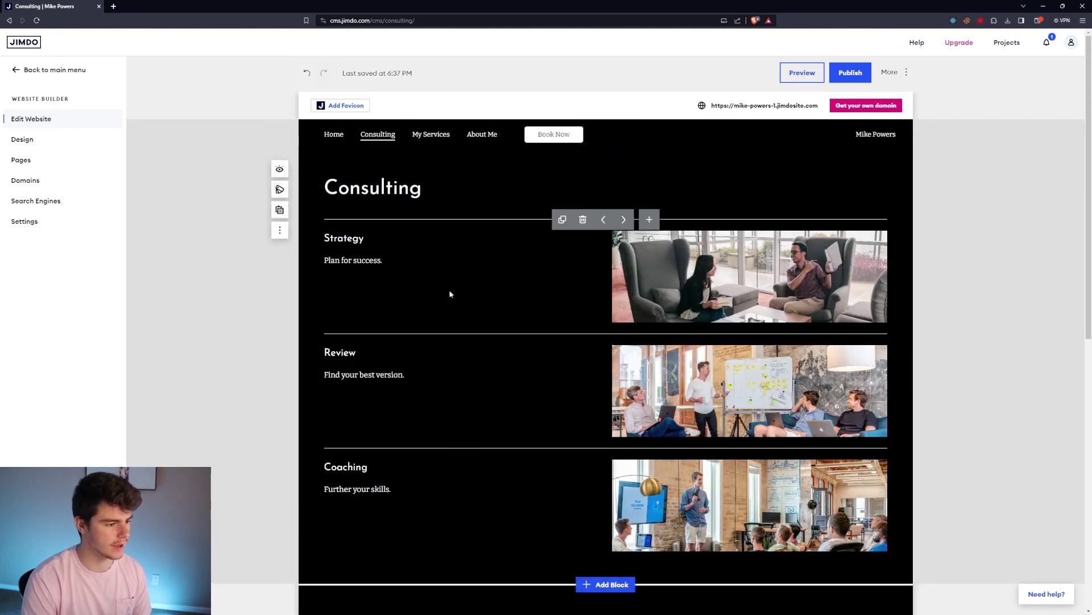
pyautogui.scroll(-8, 734, 311)
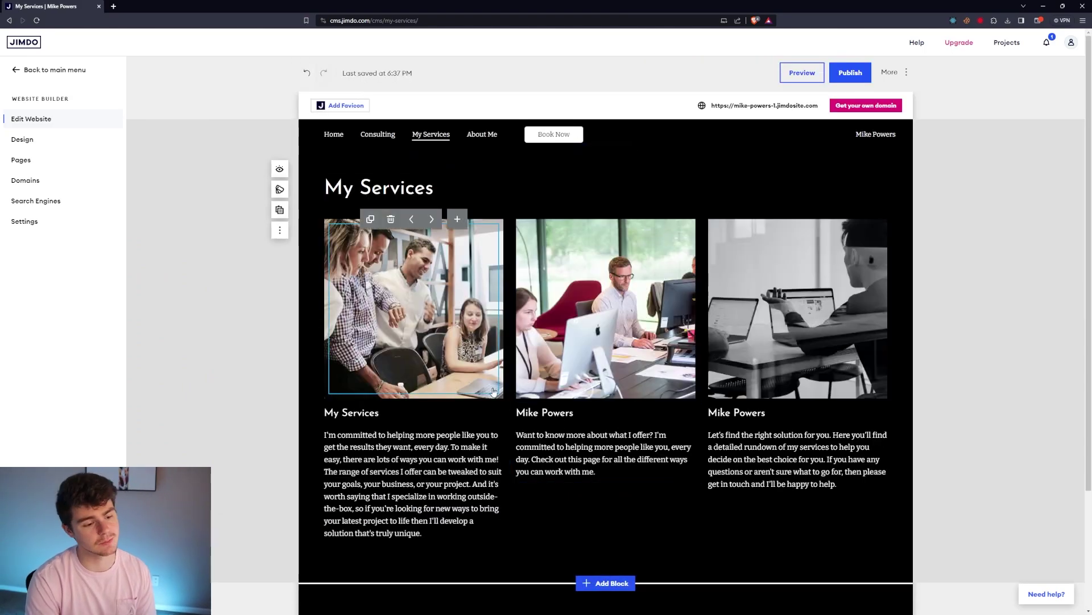
pyautogui.scroll(-1, 612, 341)
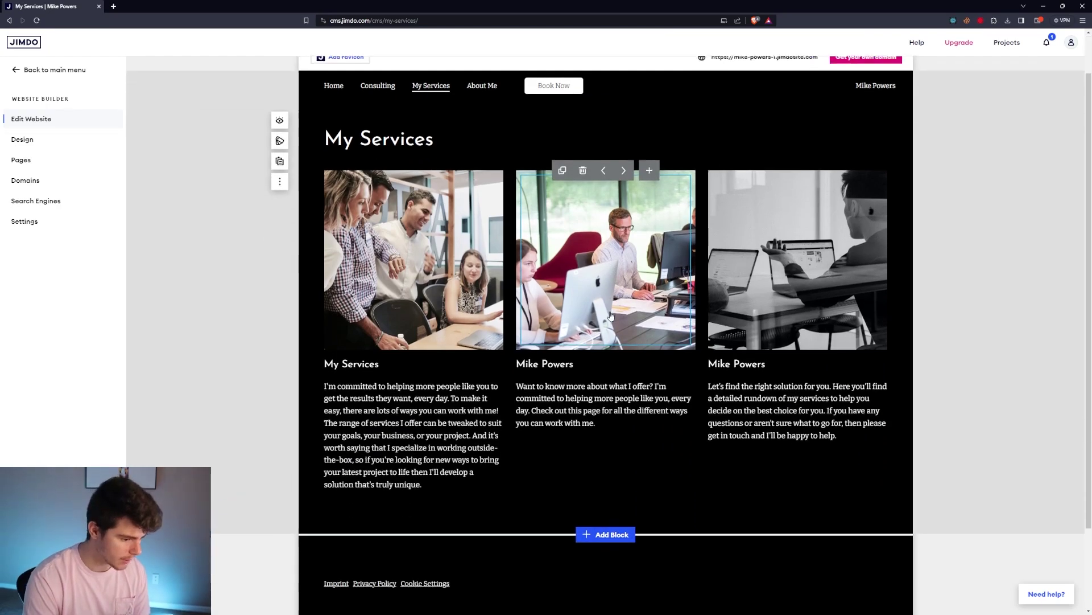
pyautogui.scroll(1, 611, 316)
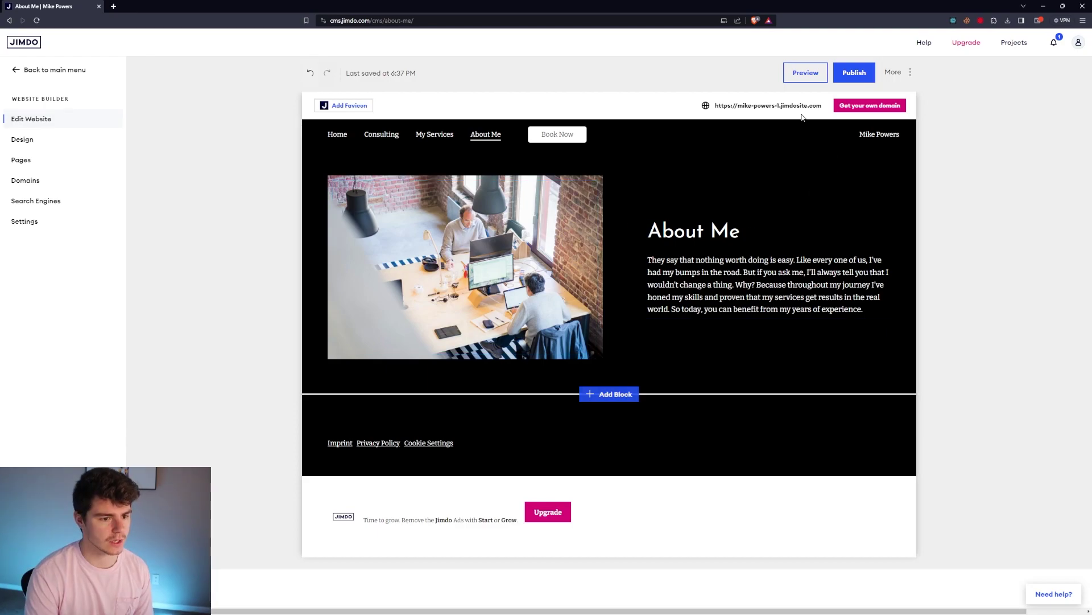
pyautogui.click(805, 73)
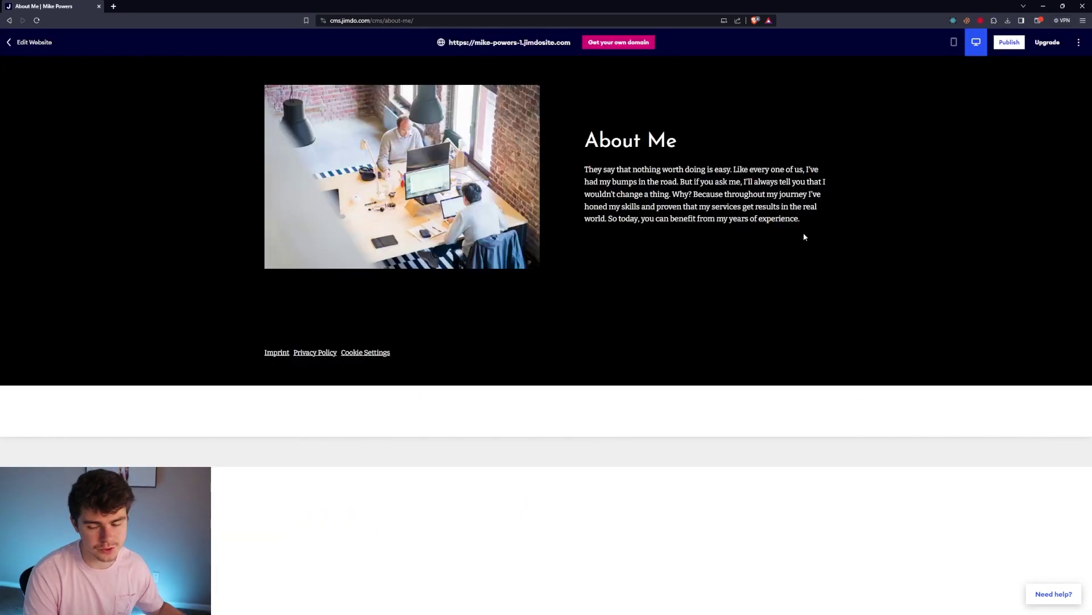
# Step: Preview the site in phone view and reach Home through the mobile menu
pyautogui.click(956, 43)
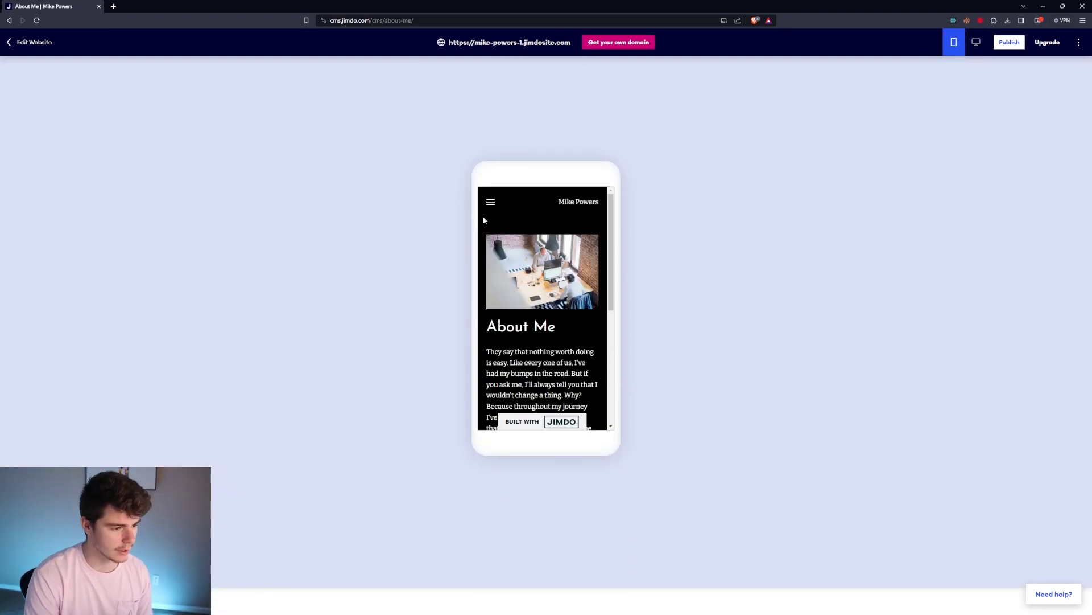
pyautogui.click(491, 201)
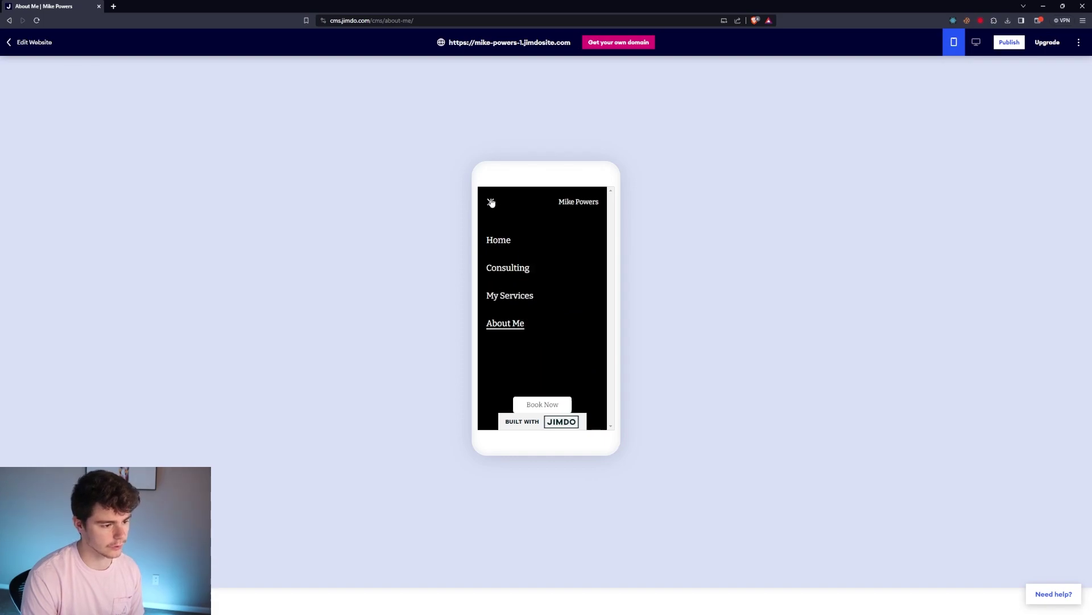
pyautogui.click(499, 240)
pyautogui.scroll(-5, 557, 282)
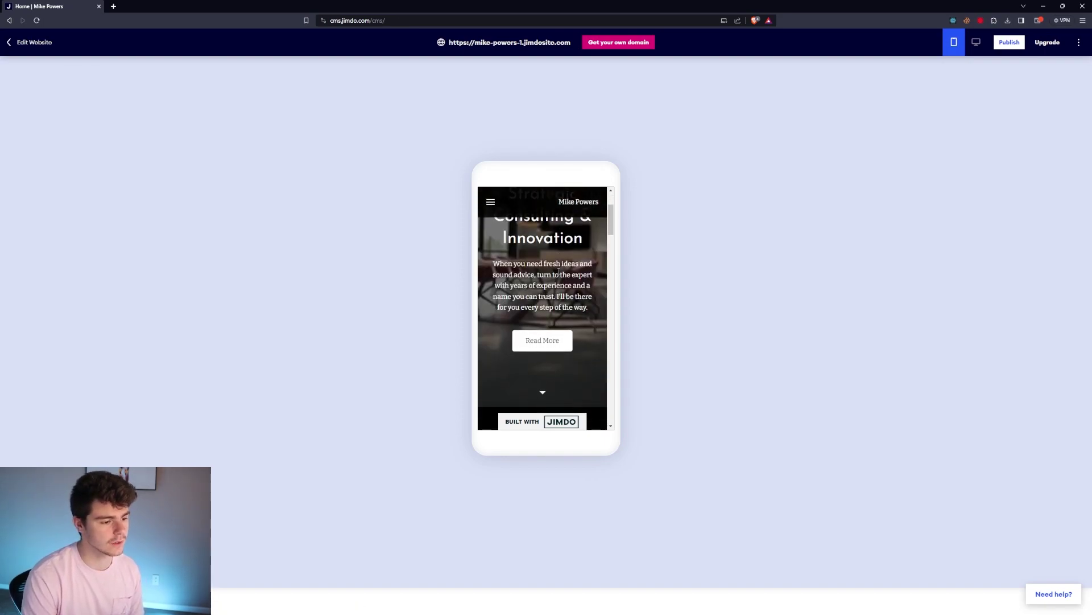
pyautogui.scroll(-5, 557, 282)
pyautogui.scroll(-5, 558, 289)
pyautogui.scroll(-5, 564, 316)
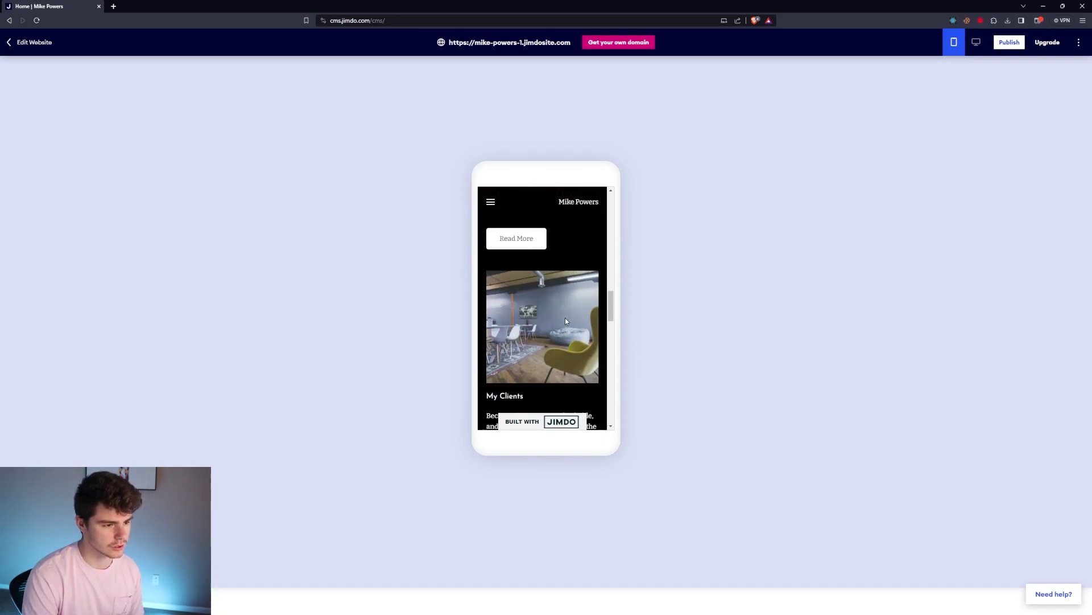
pyautogui.scroll(-3, 564, 316)
pyautogui.scroll(4, 565, 362)
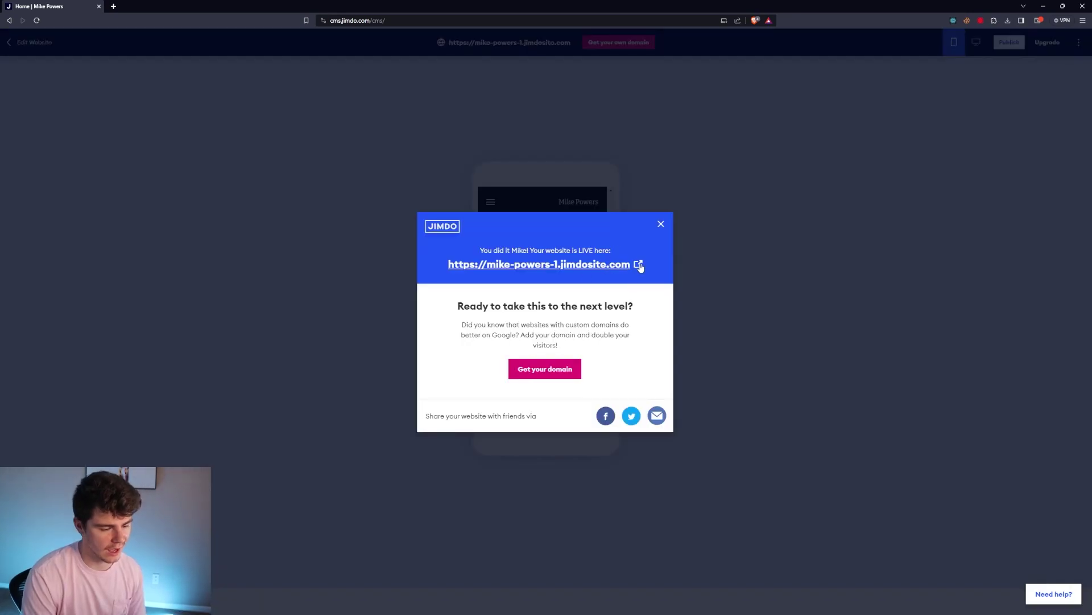
# Step: Open the live site in a new tab, dismiss its cookie panel, and return to the editor
pyautogui.click(639, 266)
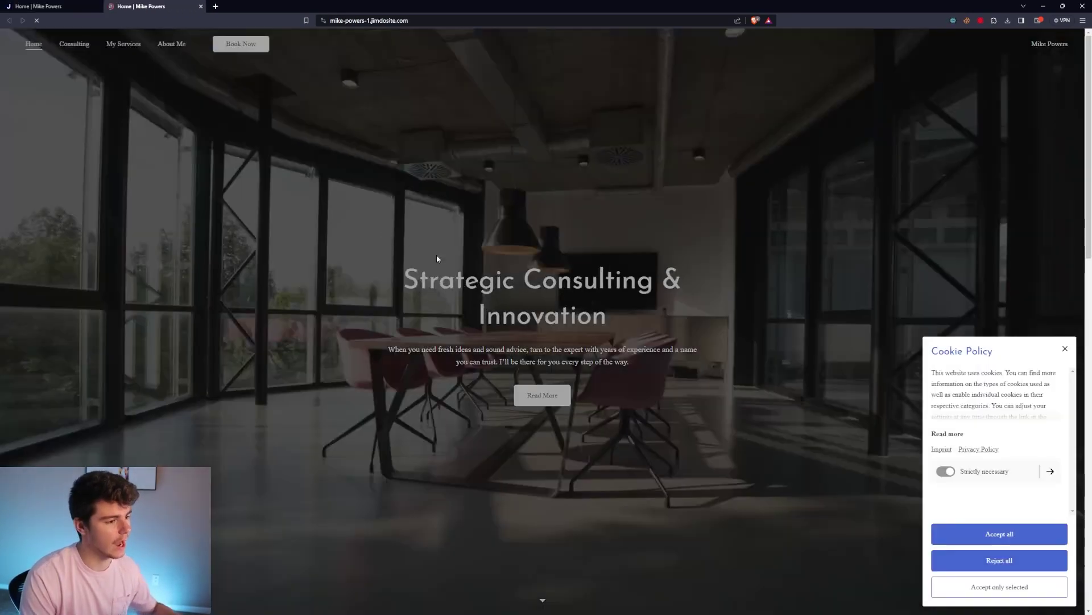
pyautogui.click(1065, 348)
pyautogui.scroll(-8, 714, 303)
pyautogui.scroll(-4, 715, 304)
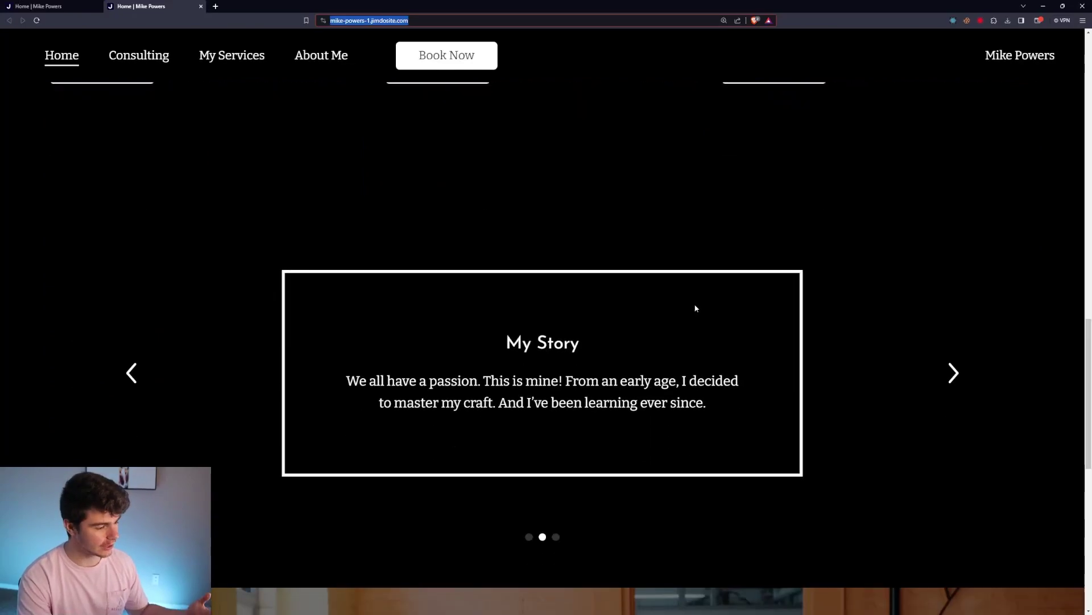
pyautogui.scroll(-4, 715, 304)
pyautogui.scroll(-4, 714, 304)
pyautogui.scroll(-3, 714, 304)
pyautogui.scroll(3, 715, 303)
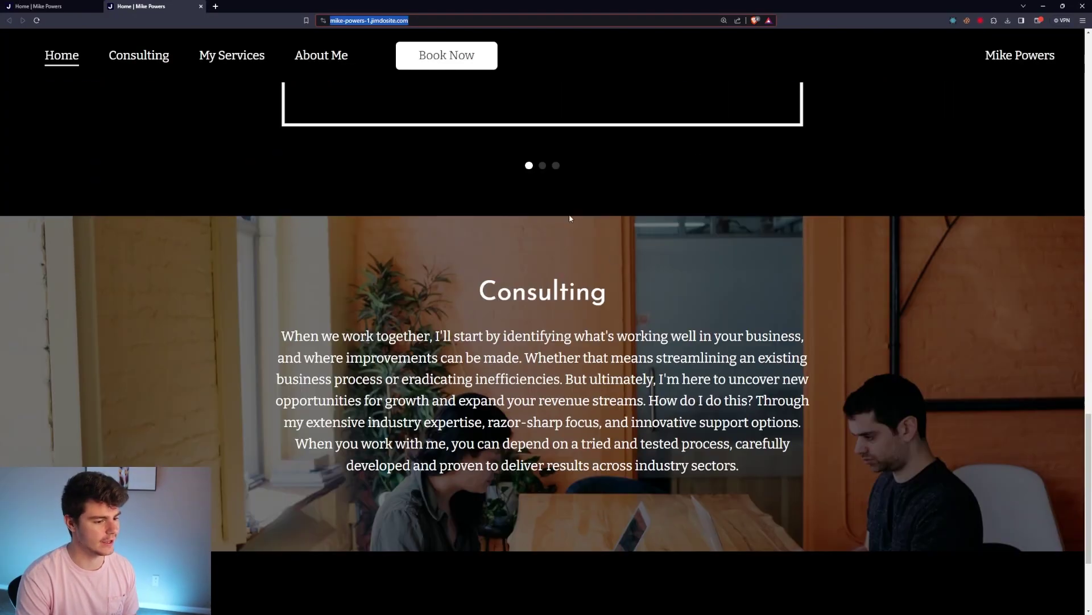
pyautogui.scroll(3, 684, 321)
pyautogui.scroll(5, 684, 320)
pyautogui.scroll(5, 684, 321)
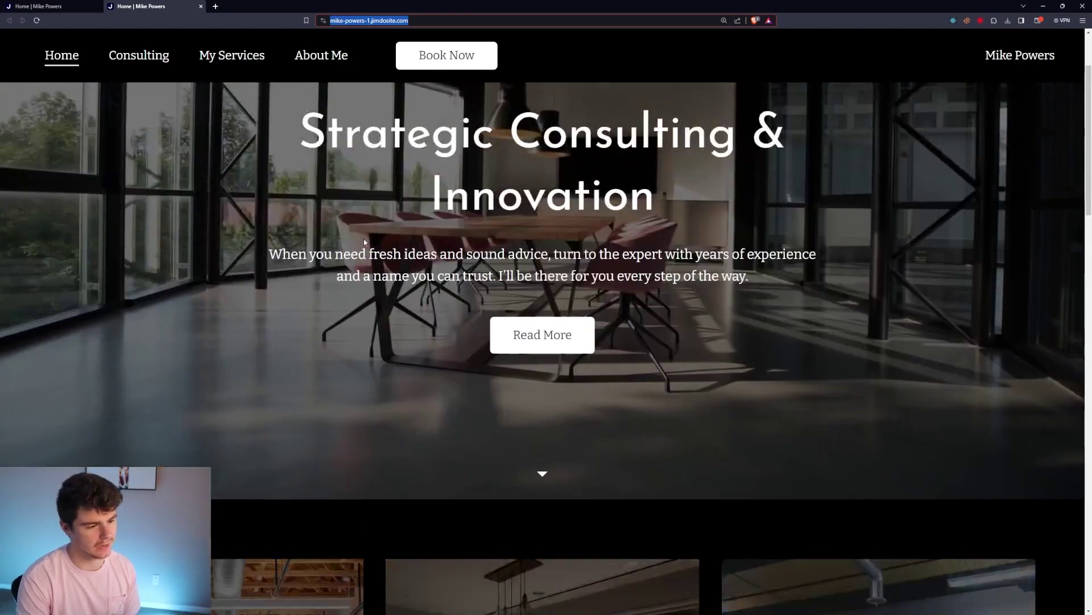
pyautogui.hotkey('ctrl', 'shift', 'Tab')
pyautogui.press('Escape')
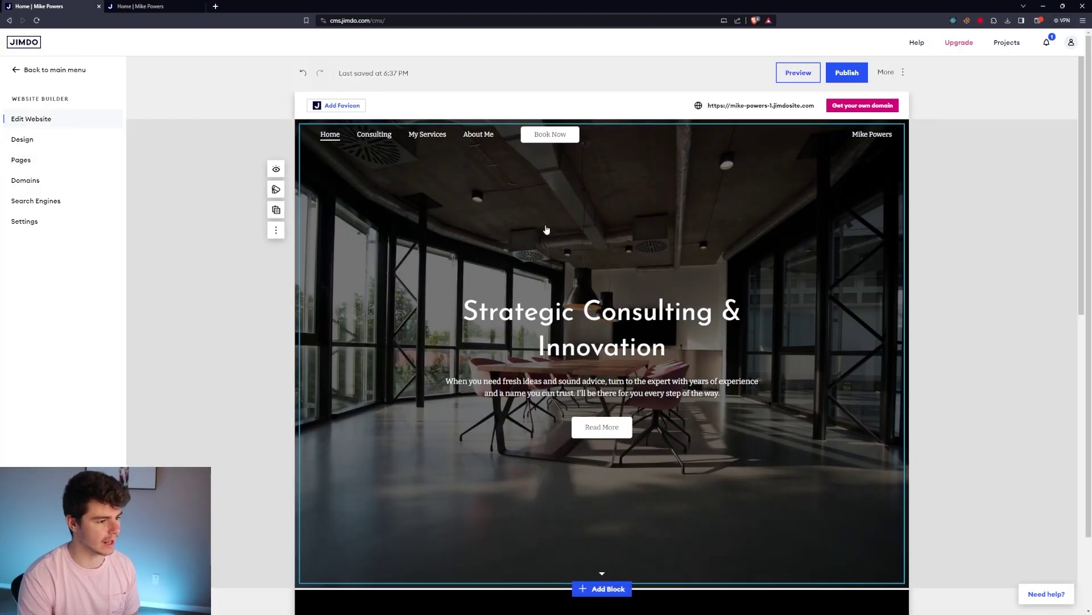
pyautogui.scroll(-3, 597, 257)
pyautogui.scroll(3, 645, 261)
# Step: Switch the design to a similar green colour palette and set the text size to large
pyautogui.click(86, 141)
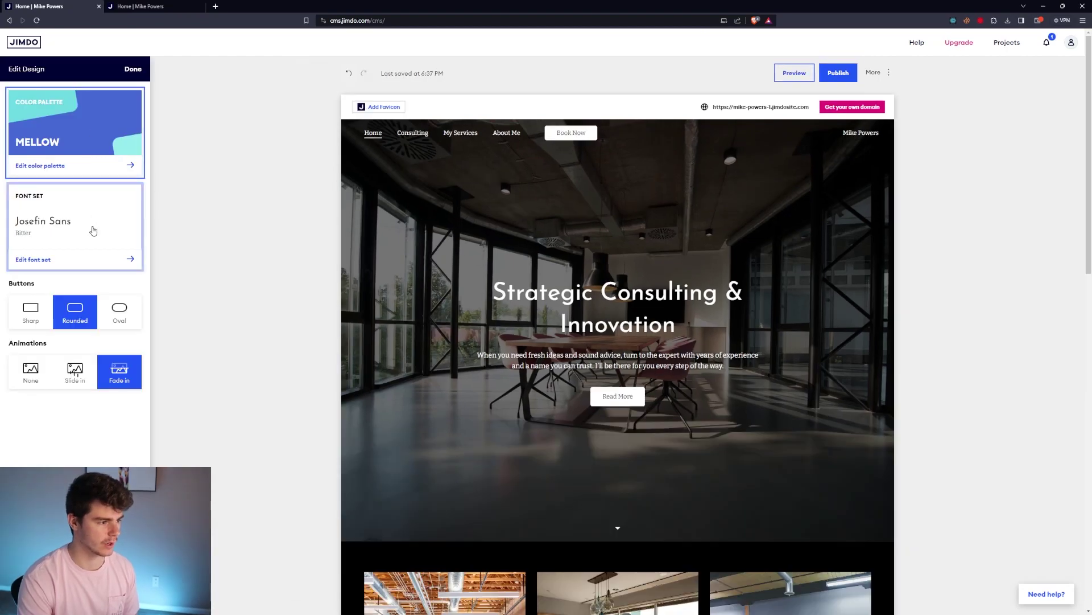
pyautogui.click(79, 158)
pyautogui.scroll(-3, 598, 300)
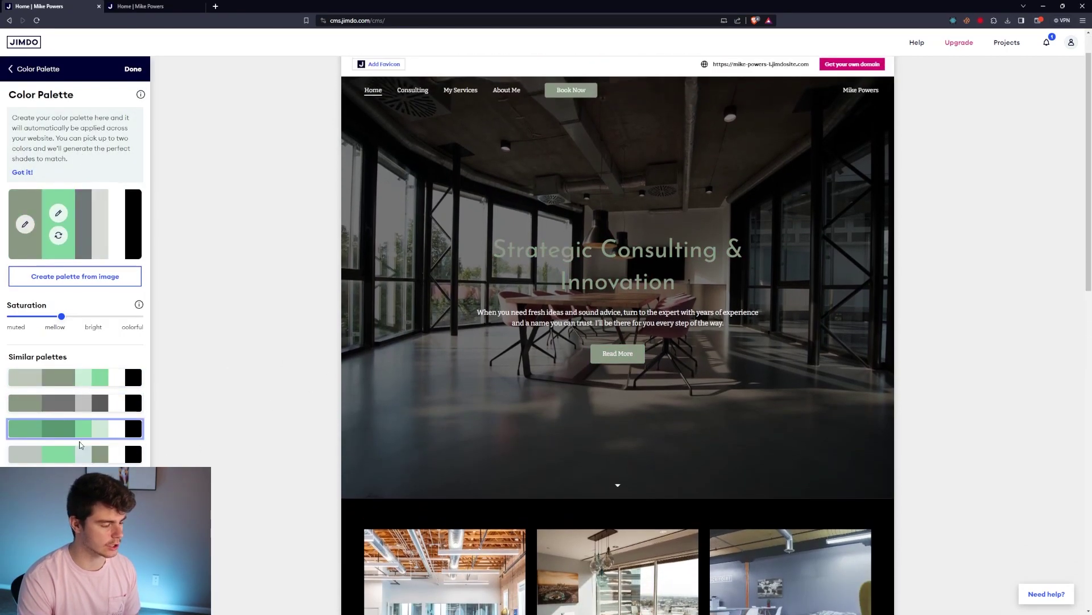
pyautogui.scroll(3, 230, 426)
pyautogui.click(78, 429)
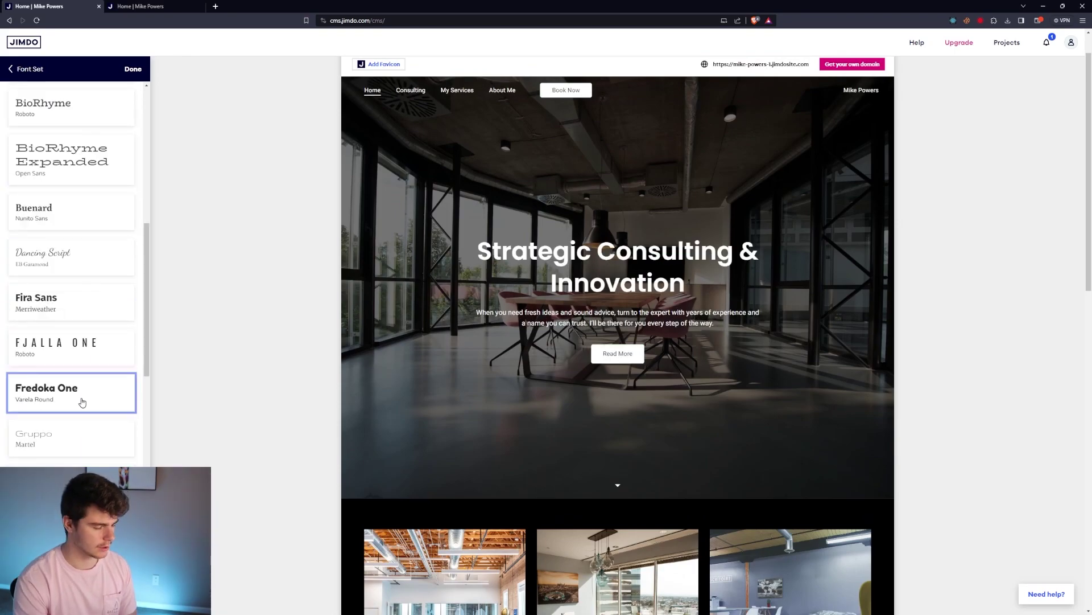
pyautogui.scroll(5, 83, 342)
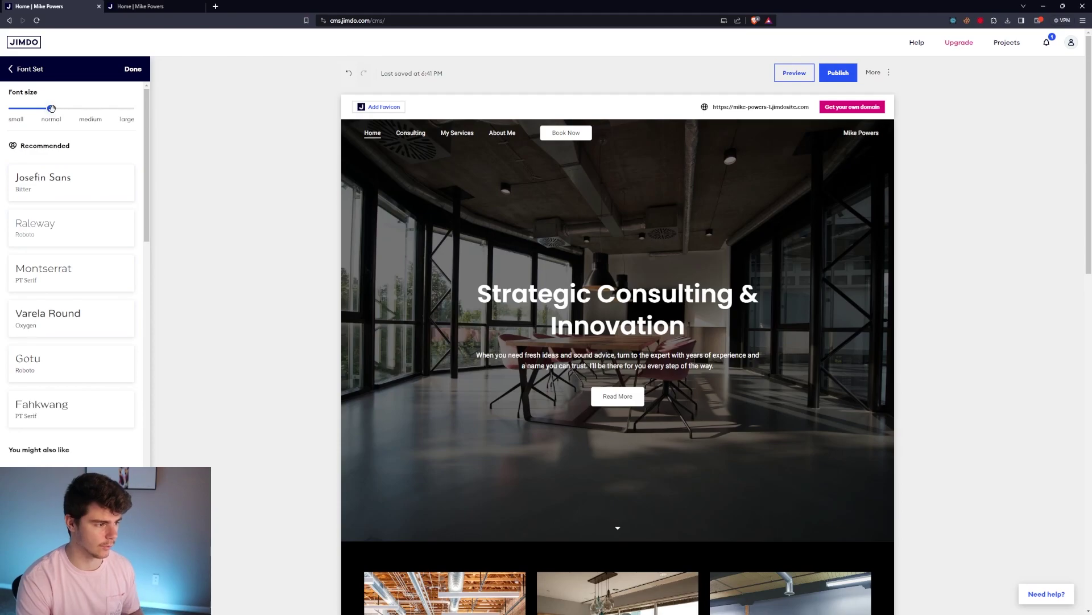
pyautogui.click(127, 109)
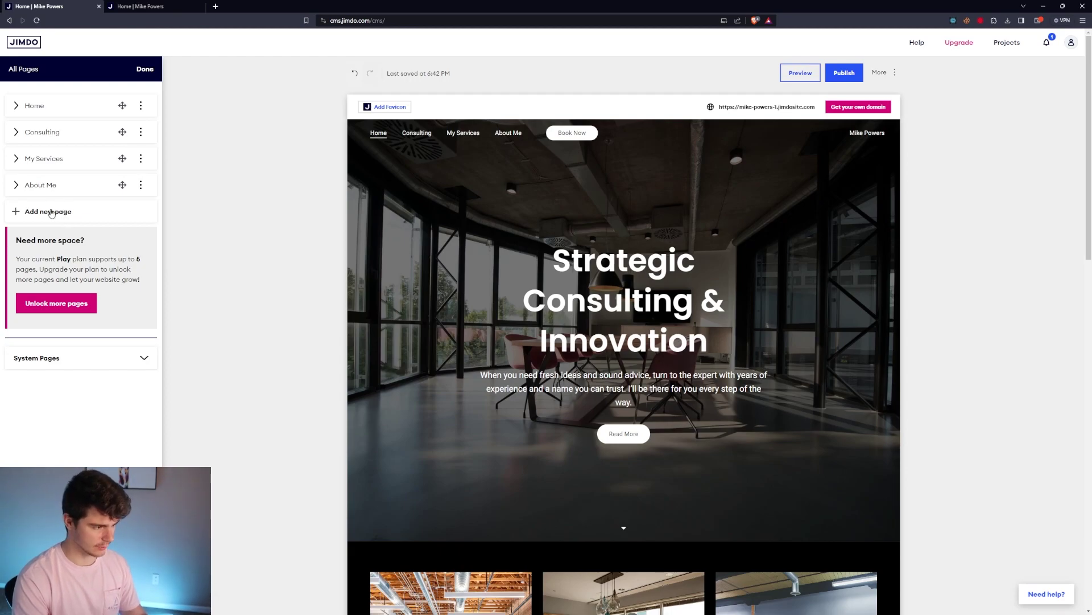
# Step: Add a Gallery page to the consulting site
pyautogui.click(49, 212)
pyautogui.scroll(-2, 116, 425)
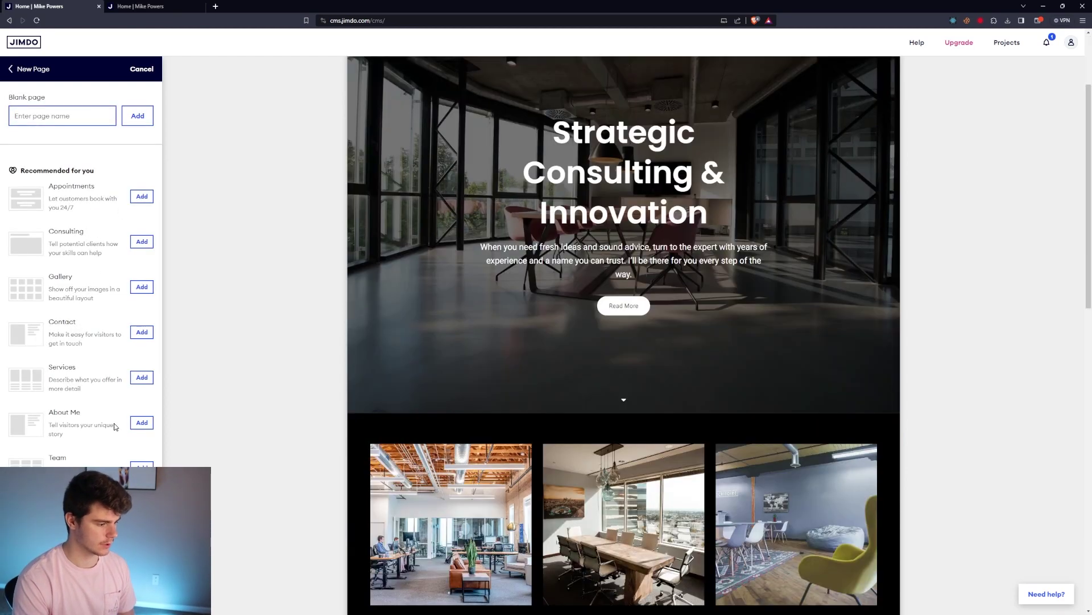
pyautogui.click(142, 287)
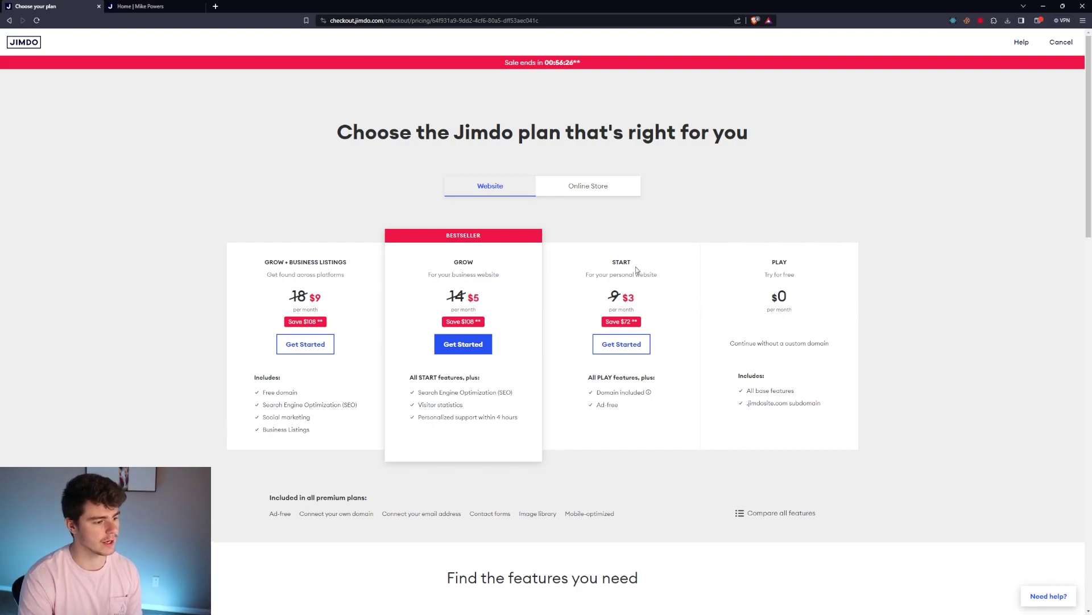
# Step: Review Jimdo's Online Store plans on the pricing page
pyautogui.click(588, 185)
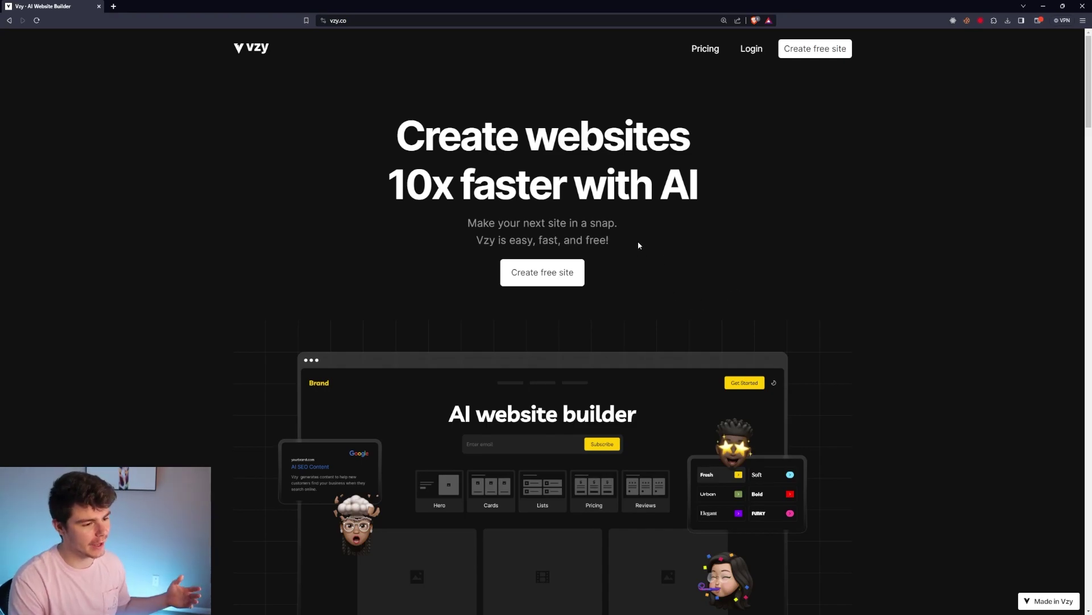
# Step: Check the Vzy homepage heading, then start creating a free site
pyautogui.moveTo(495, 137); pyautogui.dragTo(528, 152)
pyautogui.click(685, 209)
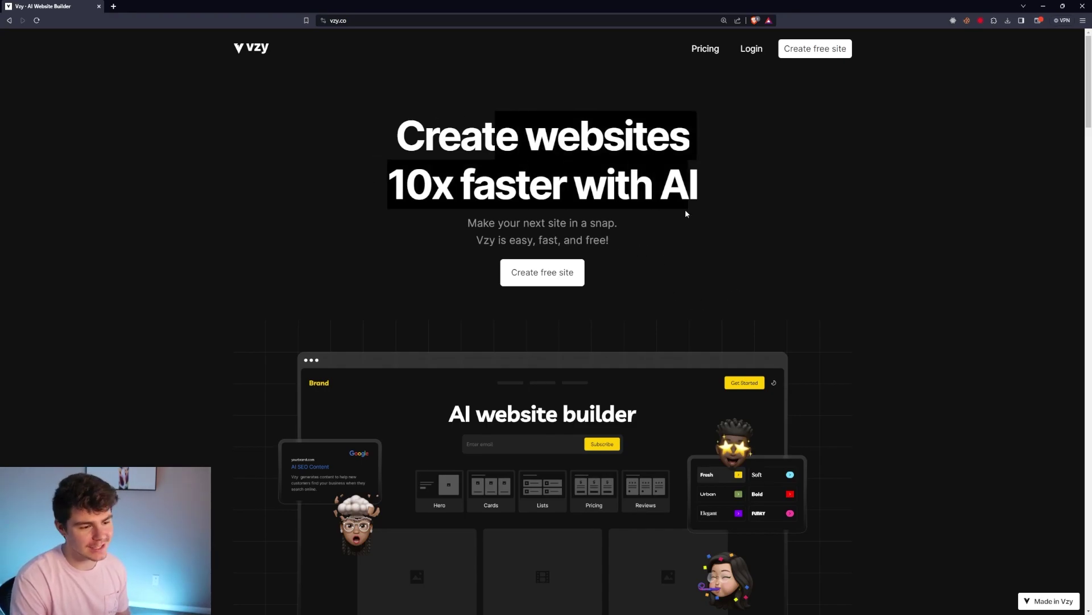
pyautogui.scroll(-5, 725, 265)
pyautogui.scroll(-5, 628, 304)
pyautogui.scroll(3, 628, 304)
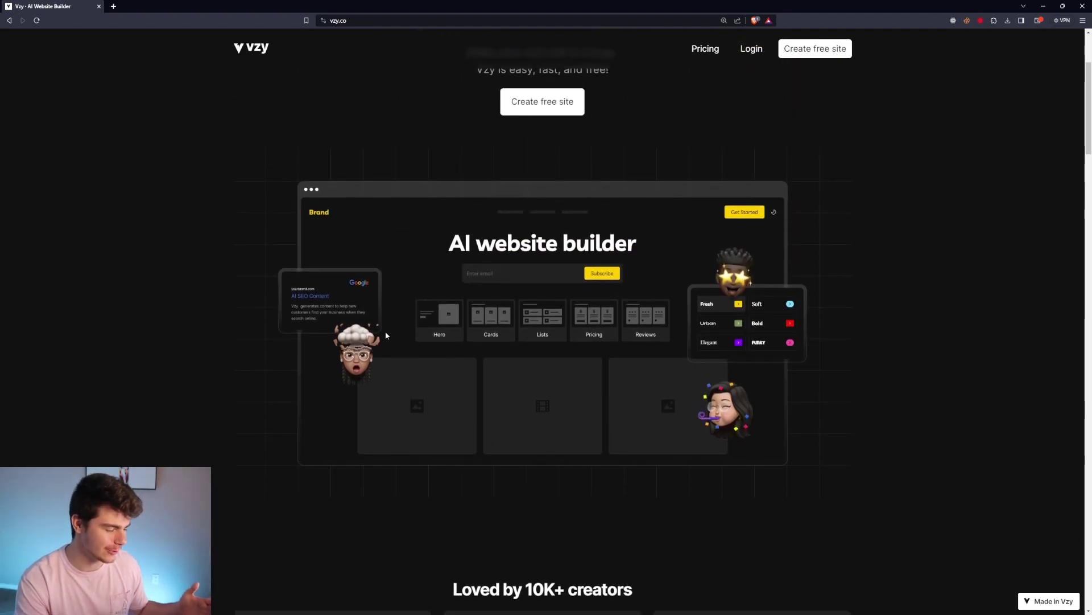
pyautogui.scroll(-5, 386, 330)
pyautogui.scroll(-5, 517, 453)
pyautogui.scroll(-8, 495, 449)
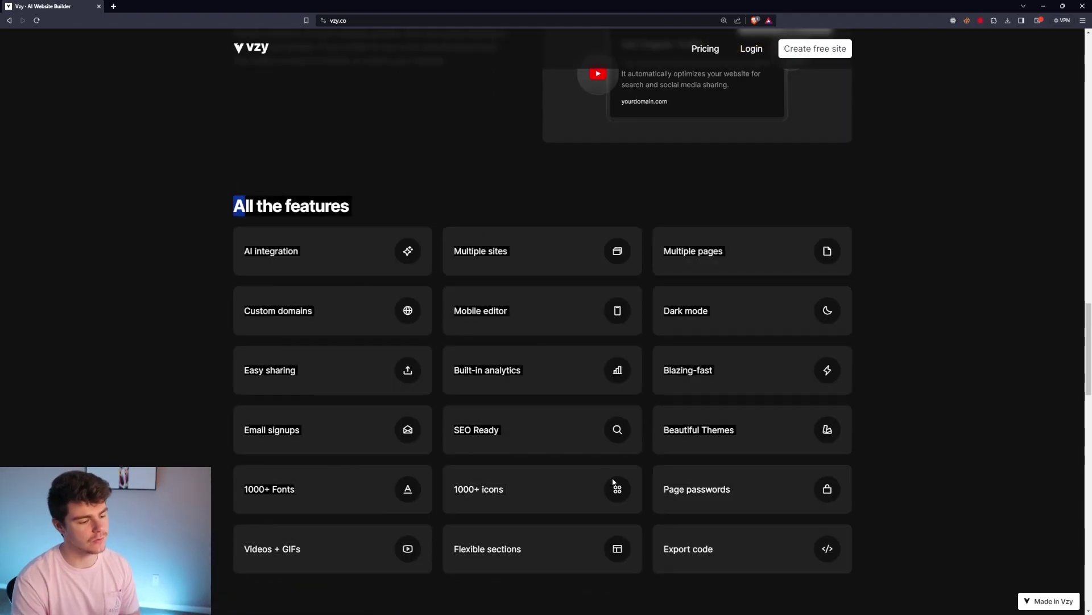
pyautogui.scroll(15, 859, 508)
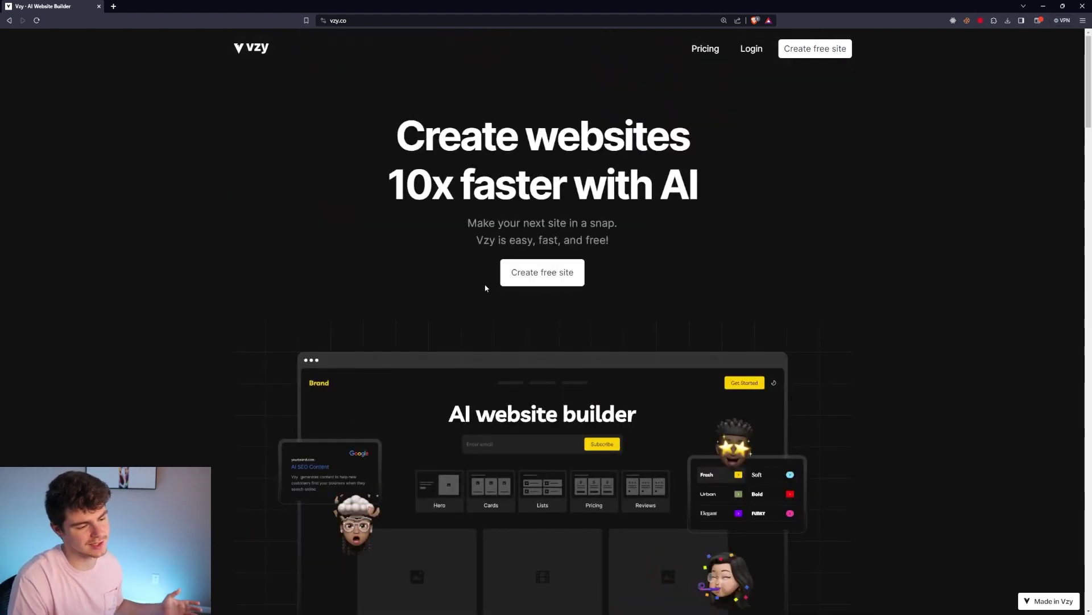
pyautogui.click(542, 271)
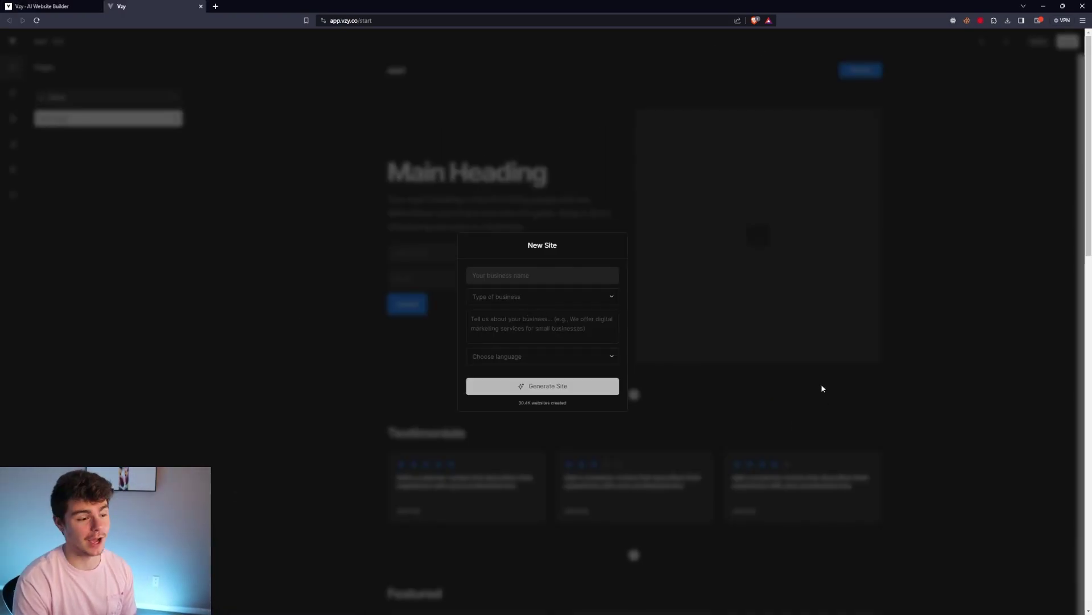
# Step: Enter Horizon's details: Technology business type and the pasted AI consultancy description
pyautogui.hotkey('ctrl', '+')
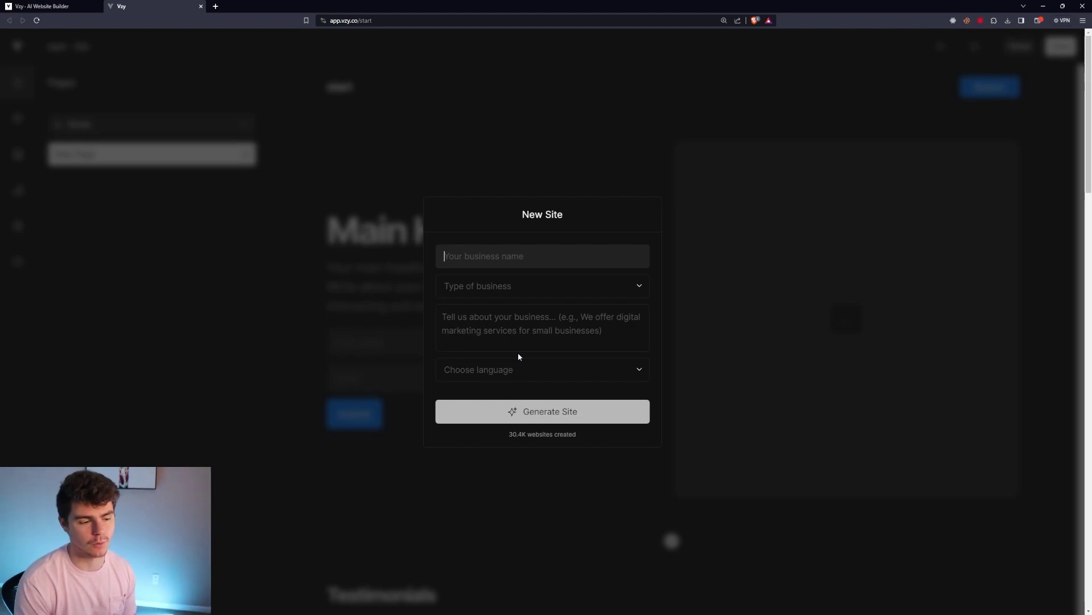
pyautogui.write('Horizon')
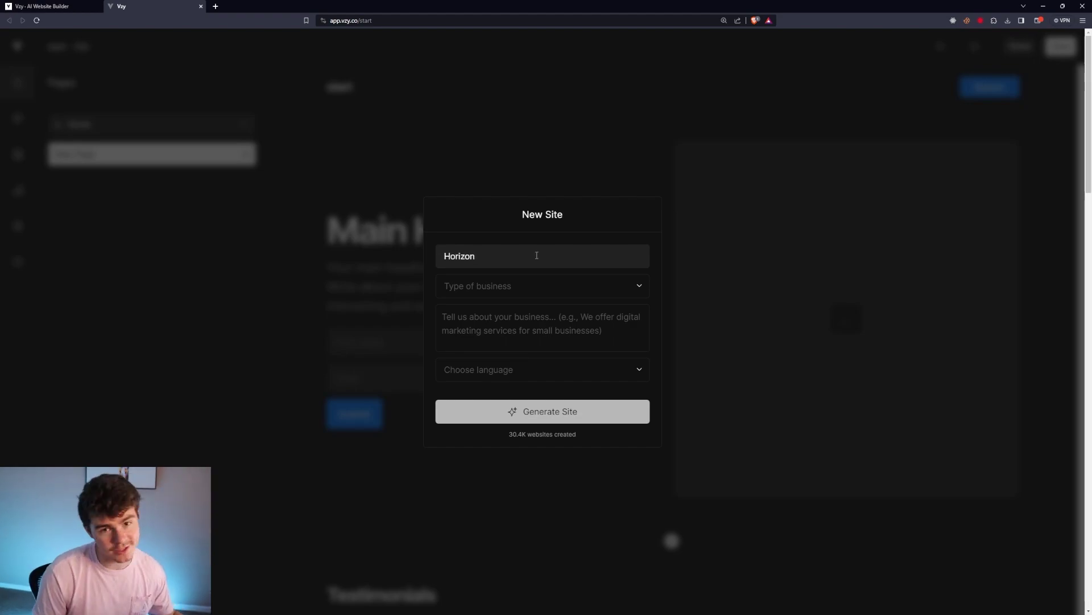
pyautogui.press('Tab')
pyautogui.press('t')
pyautogui.click(513, 323)
pyautogui.write('Horizon is an AI consultancy business helping people make more money with AI tech')
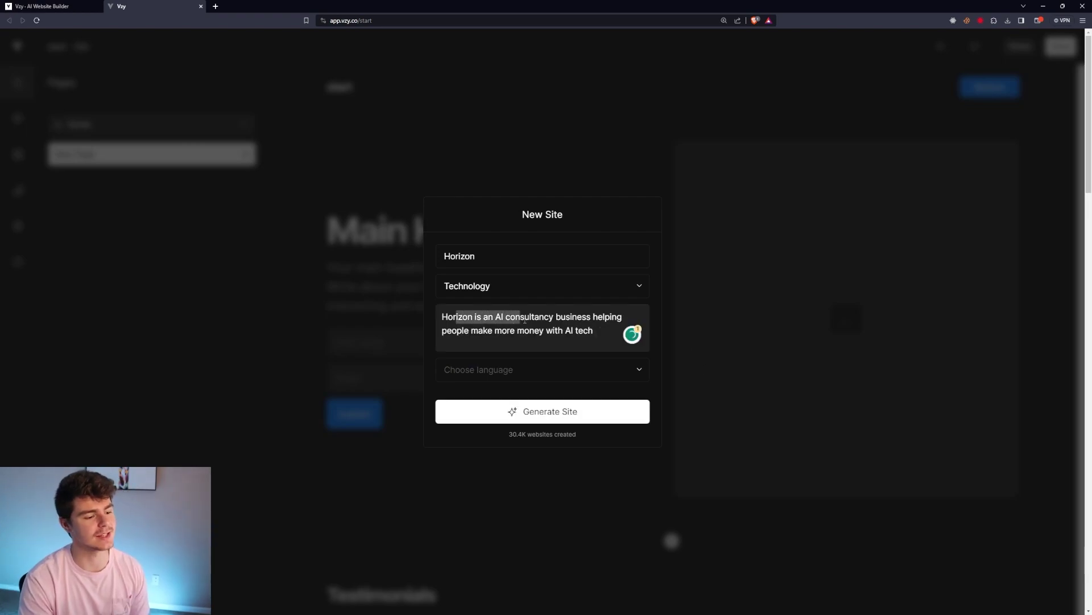
pyautogui.moveTo(455, 317)
pyautogui.mouseDown()
pyautogui.moveTo(572, 331)
pyautogui.moveTo(491, 343)
pyautogui.mouseUp()
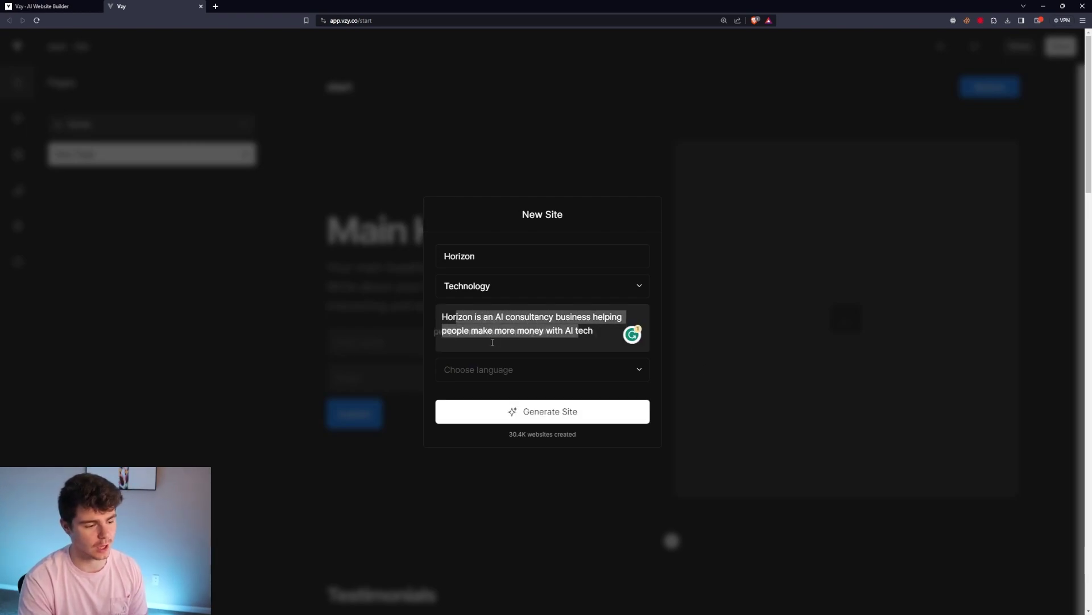
pyautogui.click(522, 333)
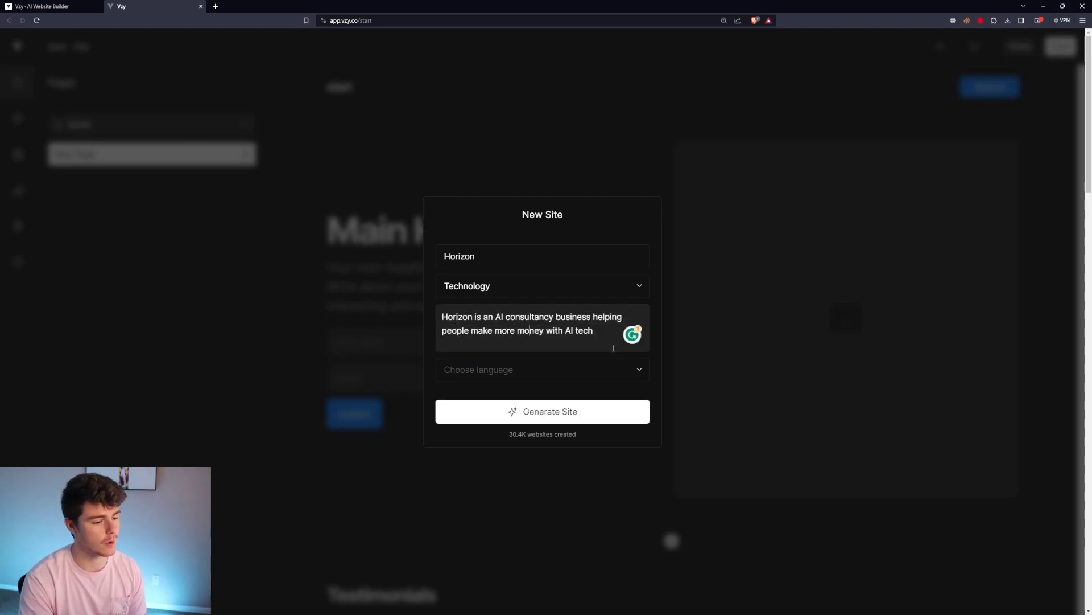
# Step: Generate the site and build it with the Fusion theme
pyautogui.click(580, 413)
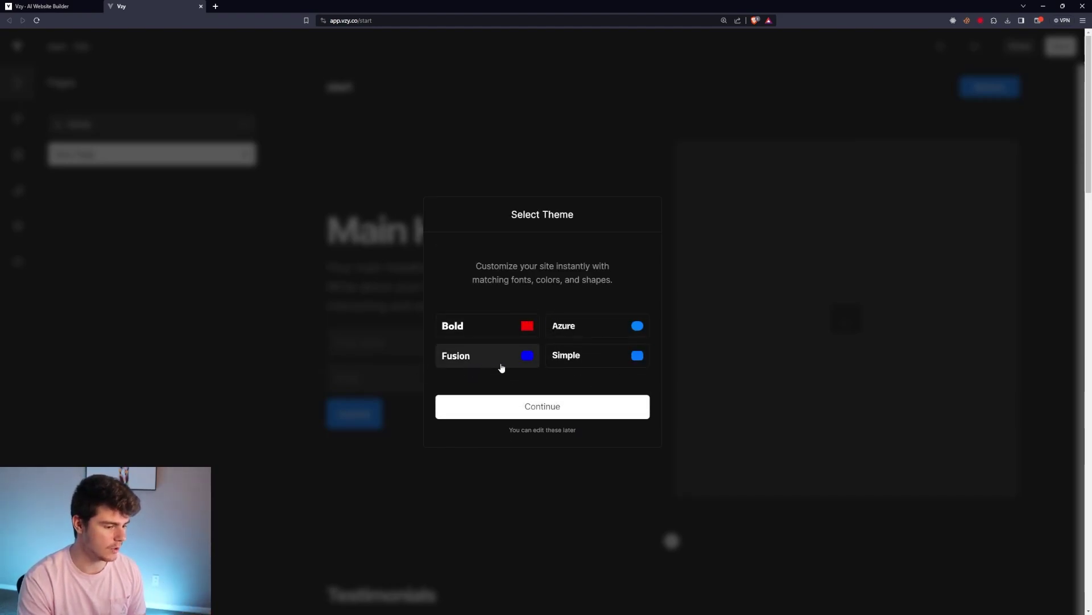
pyautogui.click(478, 355)
pyautogui.click(542, 407)
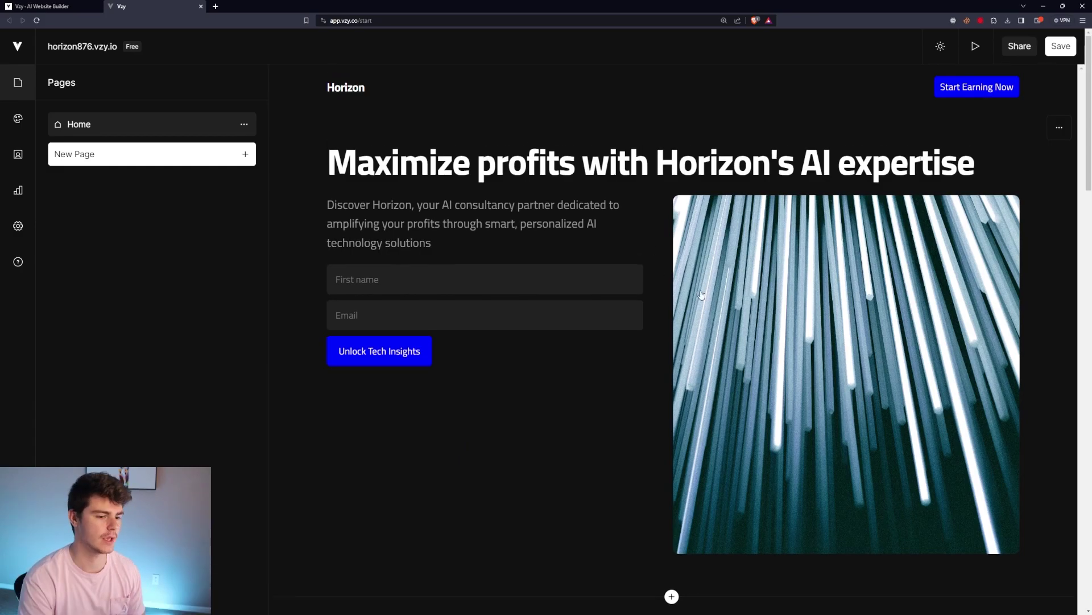
pyautogui.scroll(-3, 552, 273)
pyautogui.scroll(-5, 551, 264)
pyautogui.scroll(-4, 597, 299)
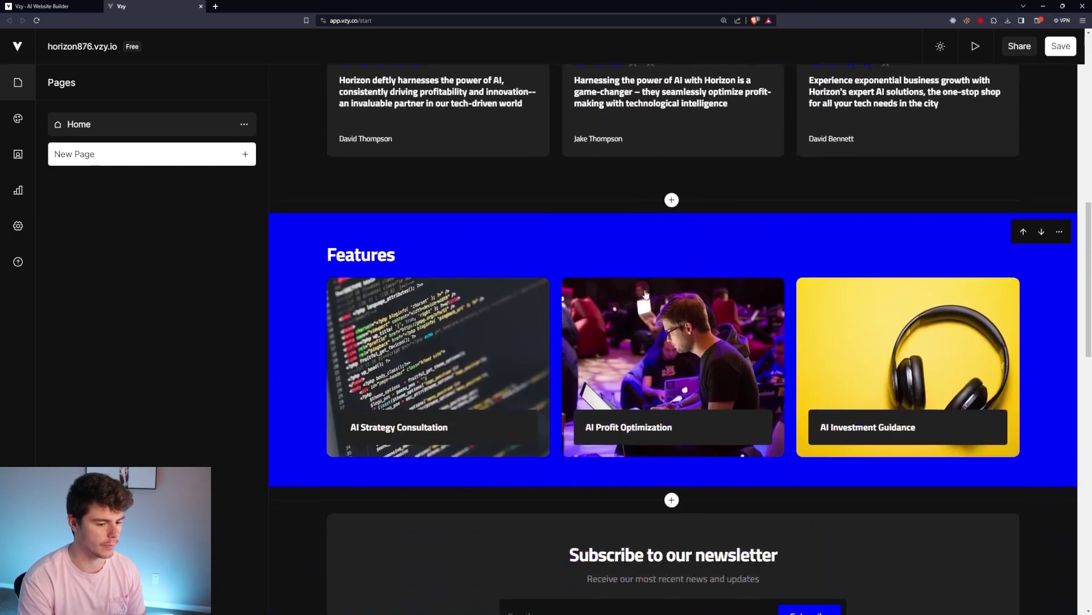
pyautogui.scroll(-3, 794, 351)
pyautogui.scroll(5, 794, 351)
pyautogui.scroll(6, 794, 325)
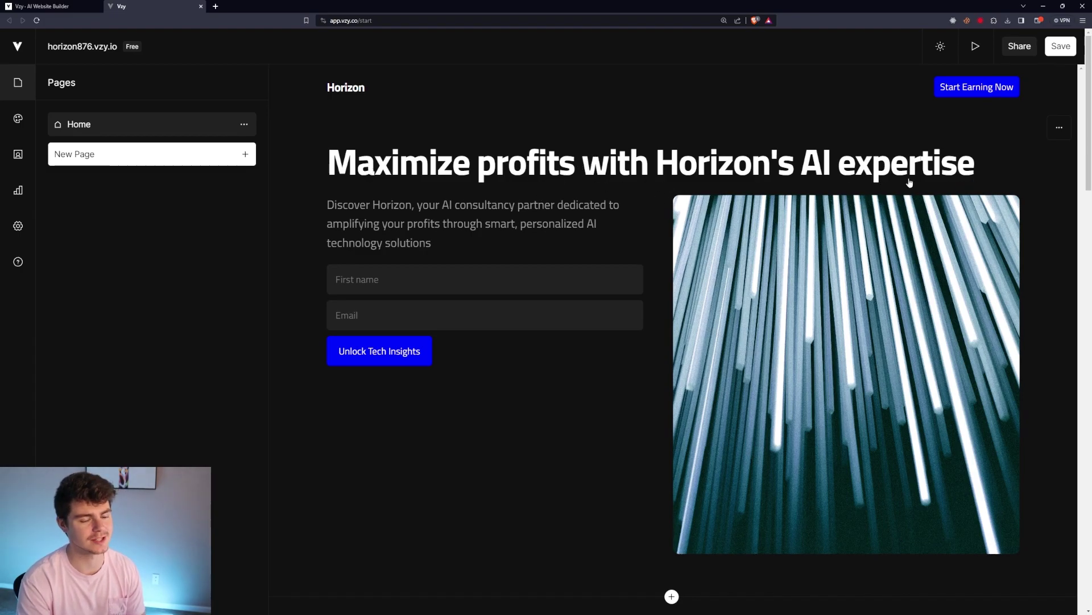
pyautogui.scroll(-1, 597, 298)
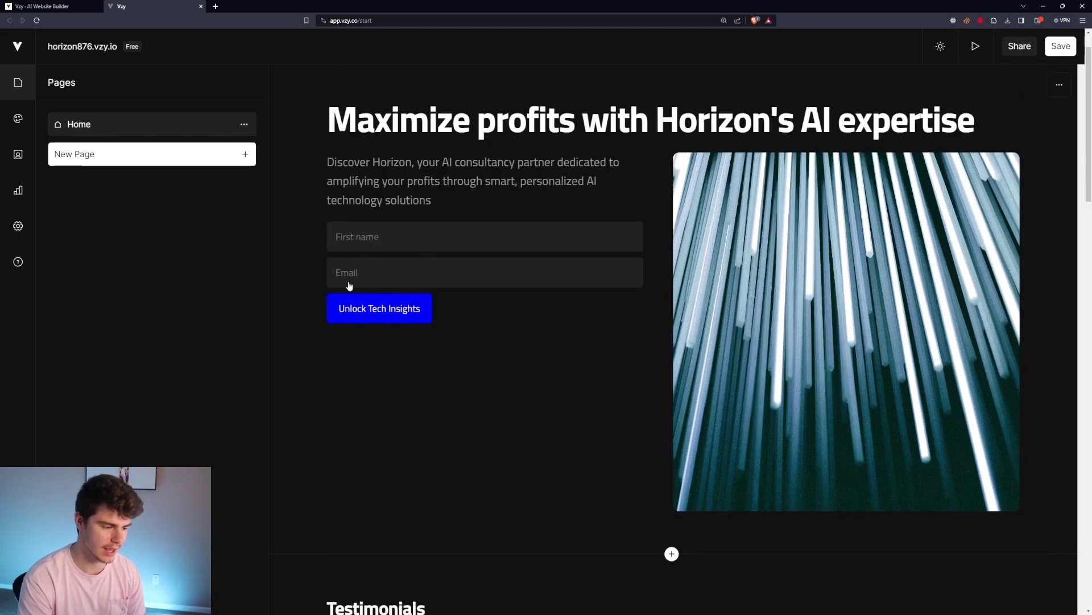
pyautogui.scroll(-3, 533, 342)
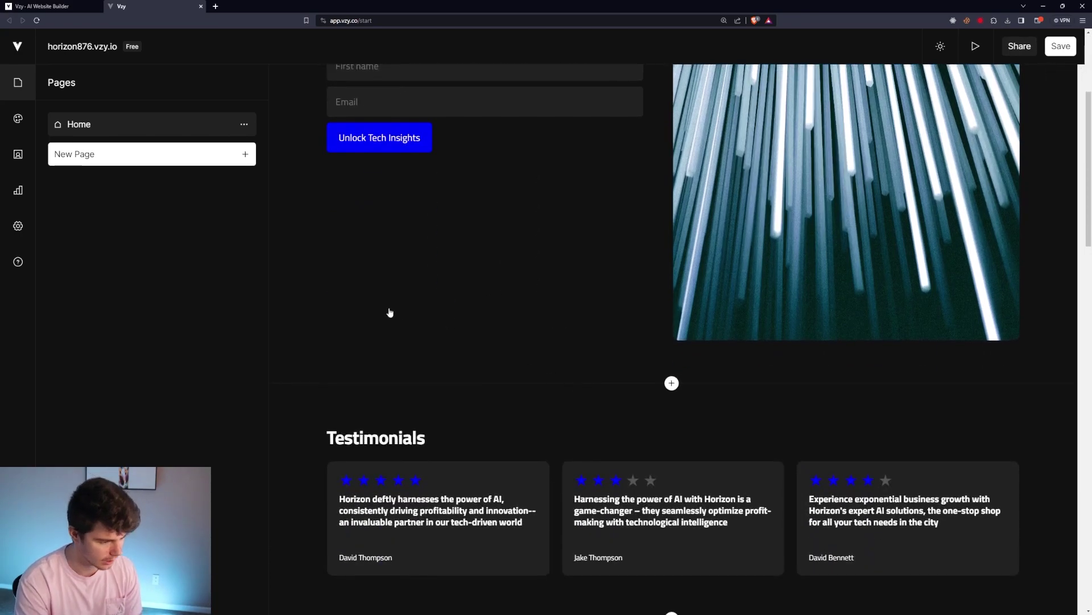
pyautogui.scroll(-2, 388, 311)
pyautogui.scroll(-1, 817, 420)
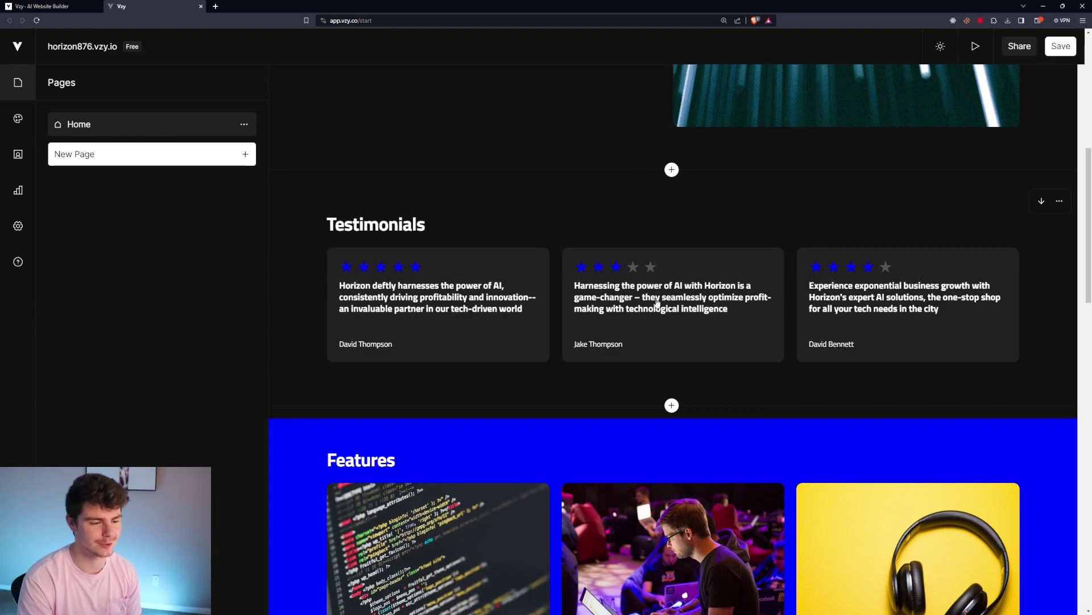
pyautogui.click(678, 344)
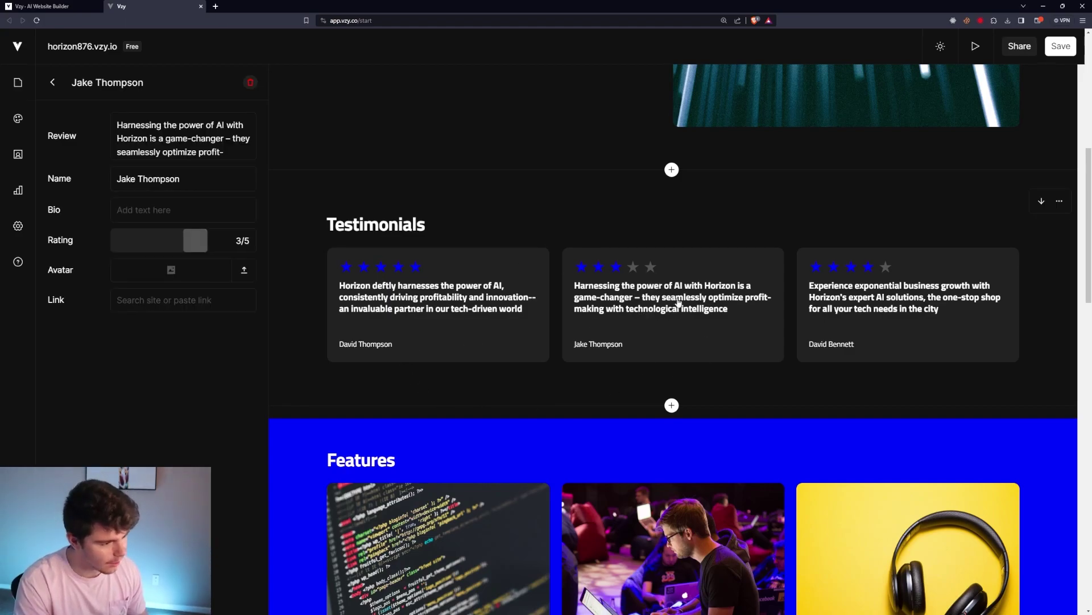
pyautogui.moveTo(201, 245); pyautogui.dragTo(248, 243)
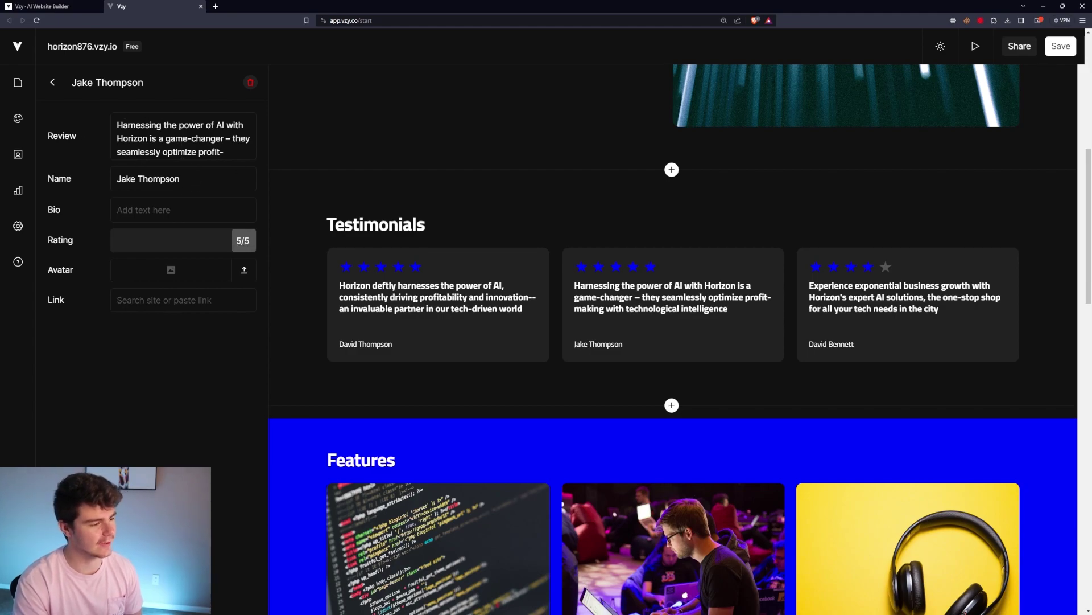
pyautogui.tripleClick(171, 180)
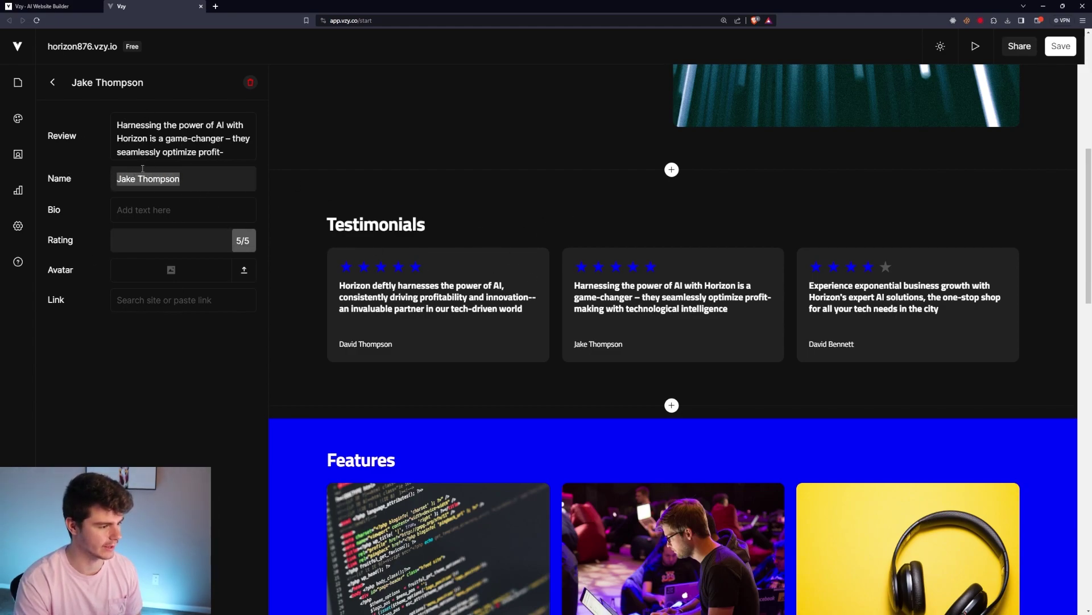
pyautogui.tripleClick(172, 124)
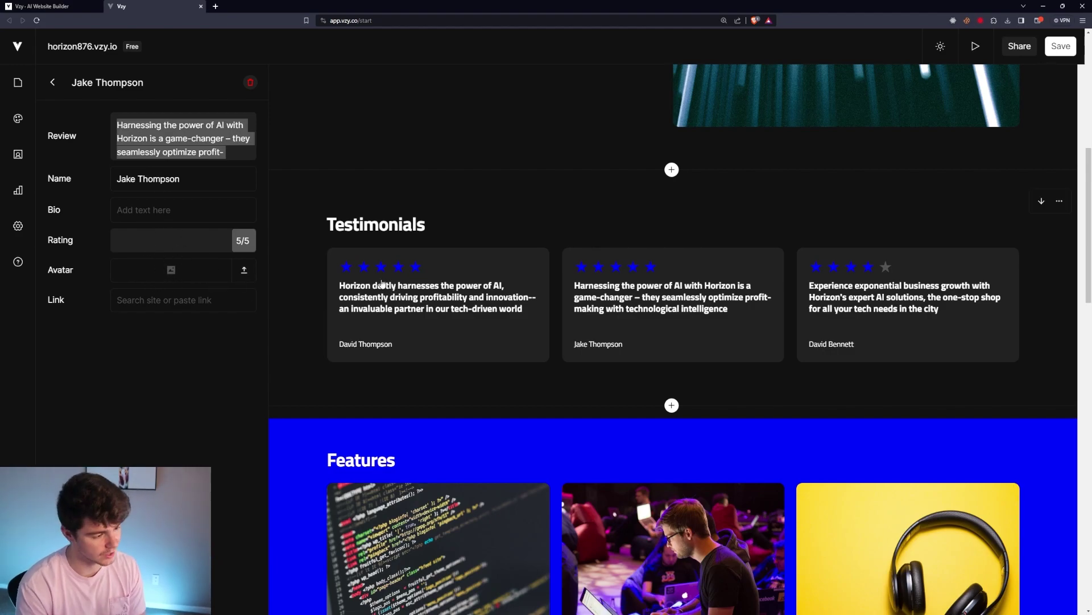
pyautogui.scroll(-3, 393, 287)
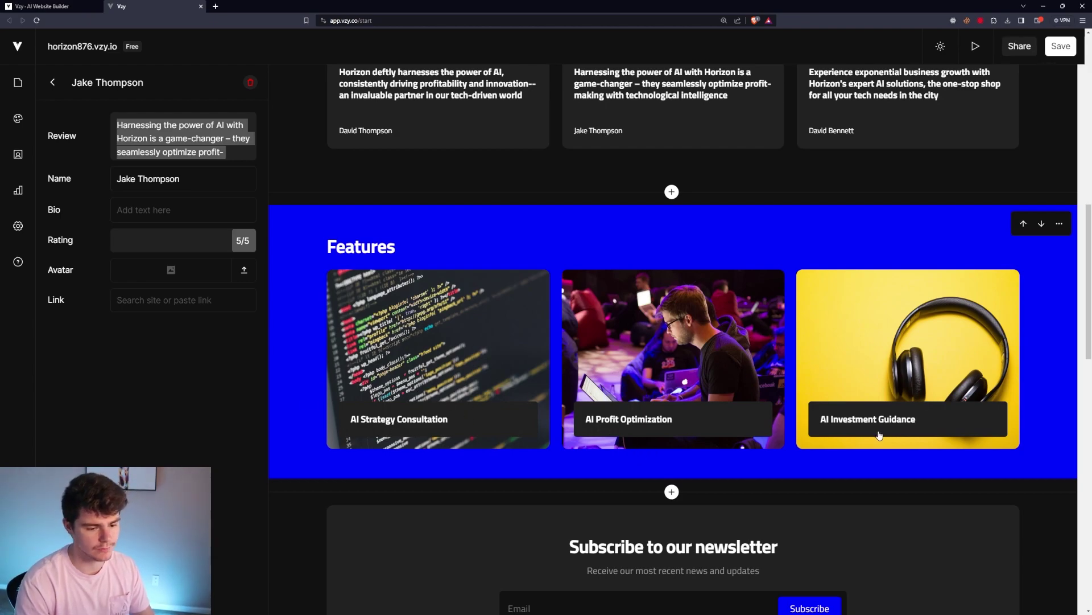
pyautogui.scroll(-2, 817, 388)
pyautogui.scroll(-2, 927, 384)
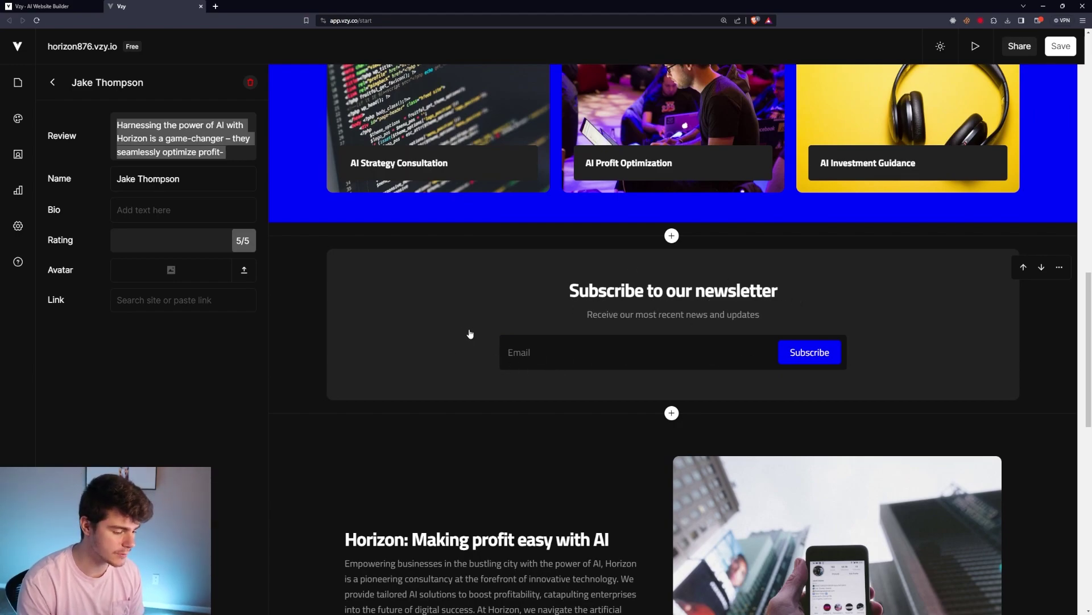
pyautogui.scroll(-2, 470, 324)
pyautogui.scroll(-2, 470, 325)
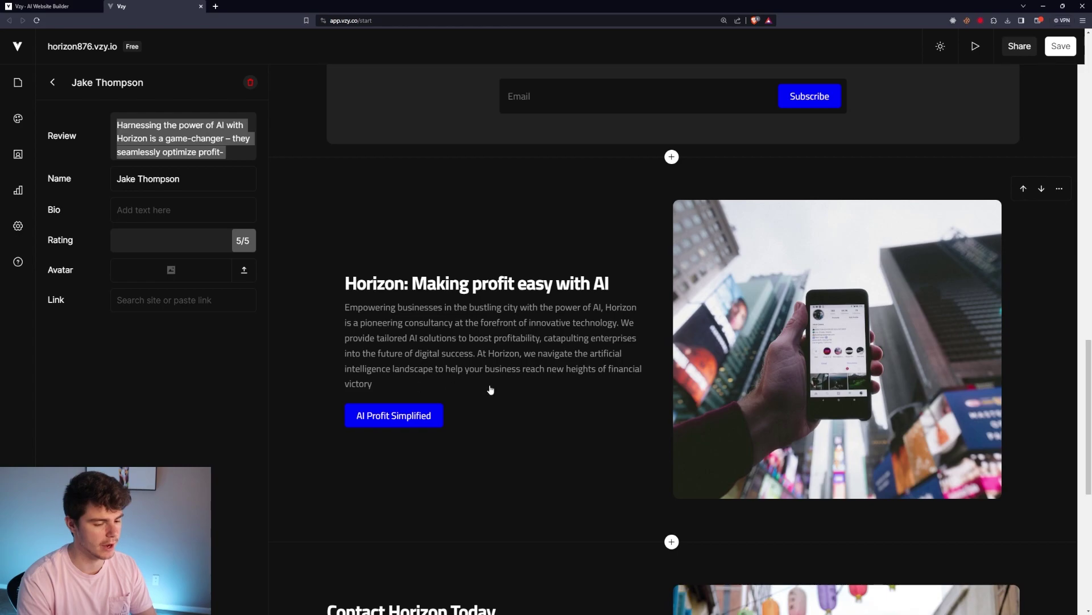
pyautogui.scroll(-2, 877, 374)
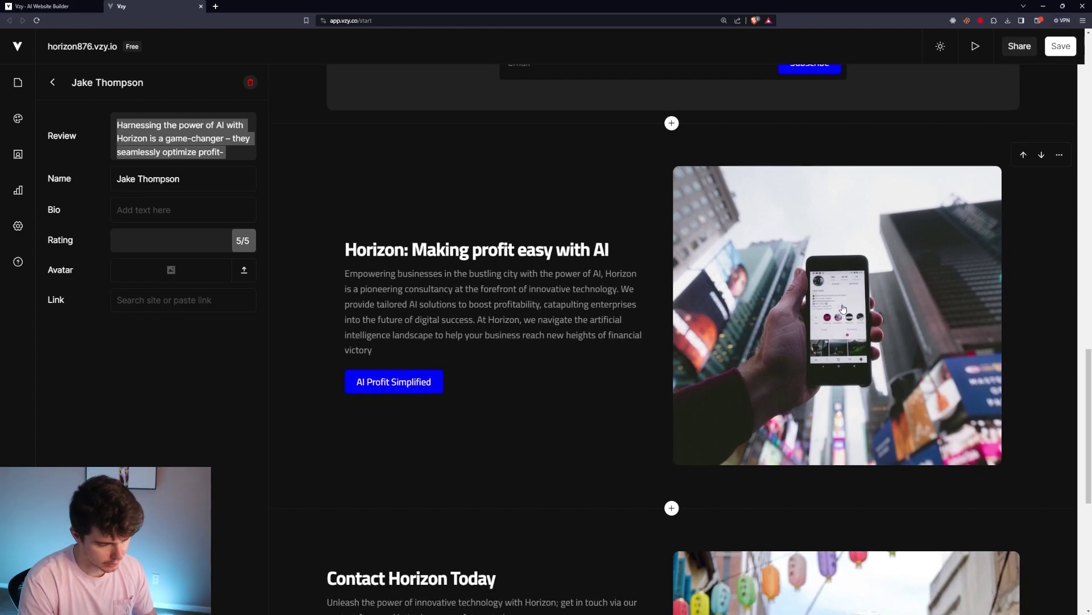
pyautogui.scroll(-3, 695, 352)
pyautogui.scroll(-2, 666, 390)
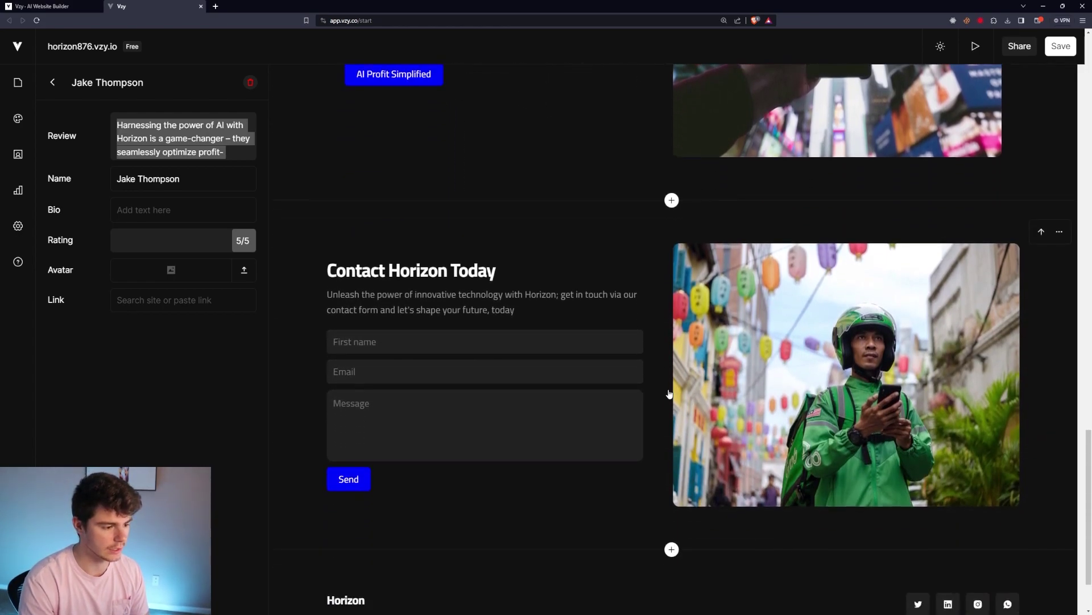
pyautogui.scroll(-2, 669, 394)
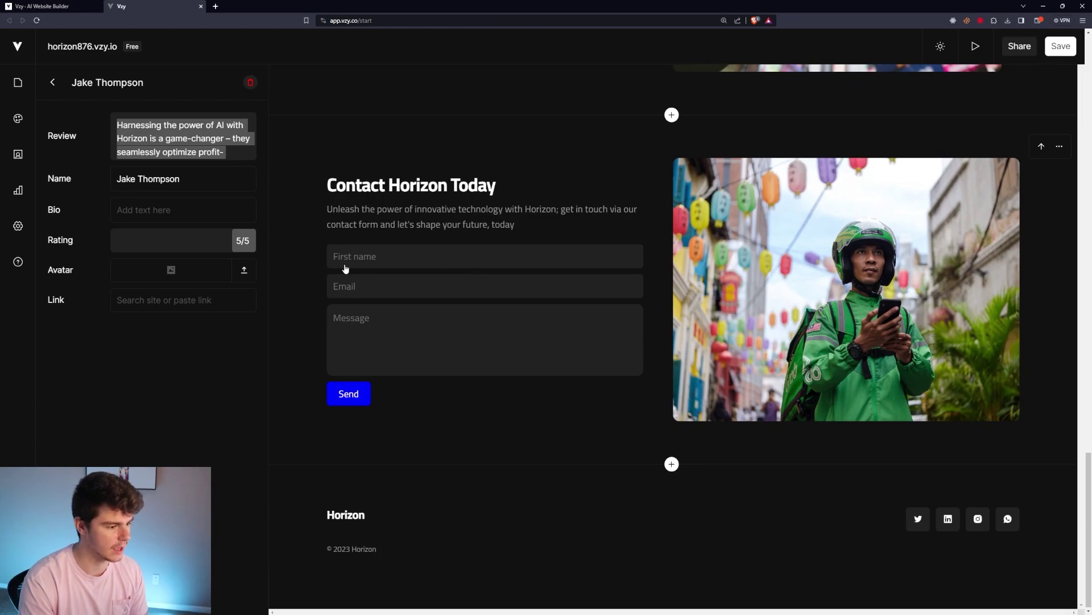
pyautogui.scroll(10, 364, 410)
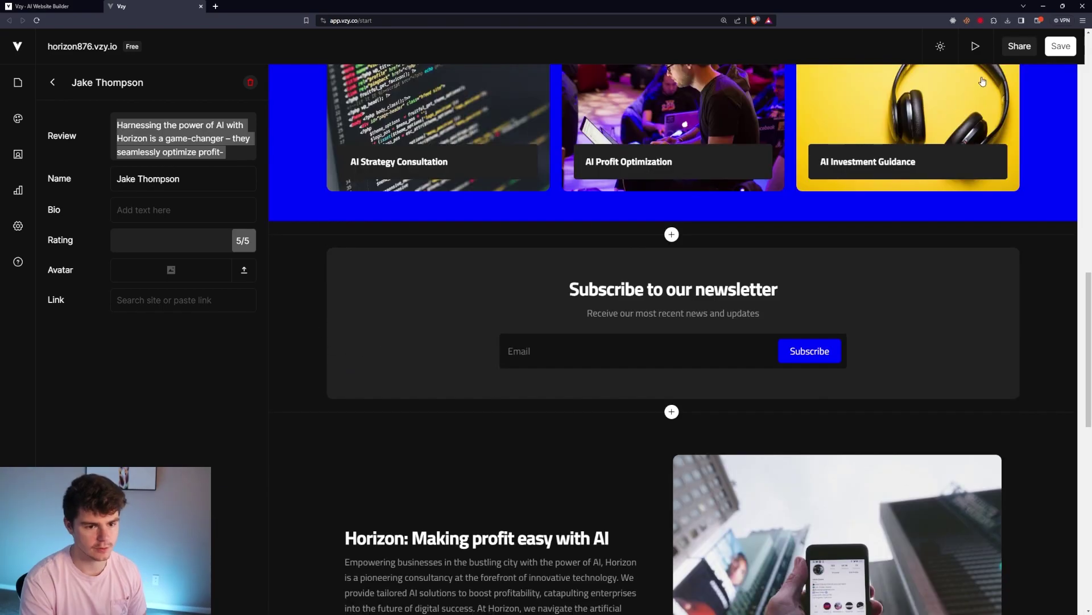
# Step: Preview the Horizon site as visitors will see it
pyautogui.click(972, 48)
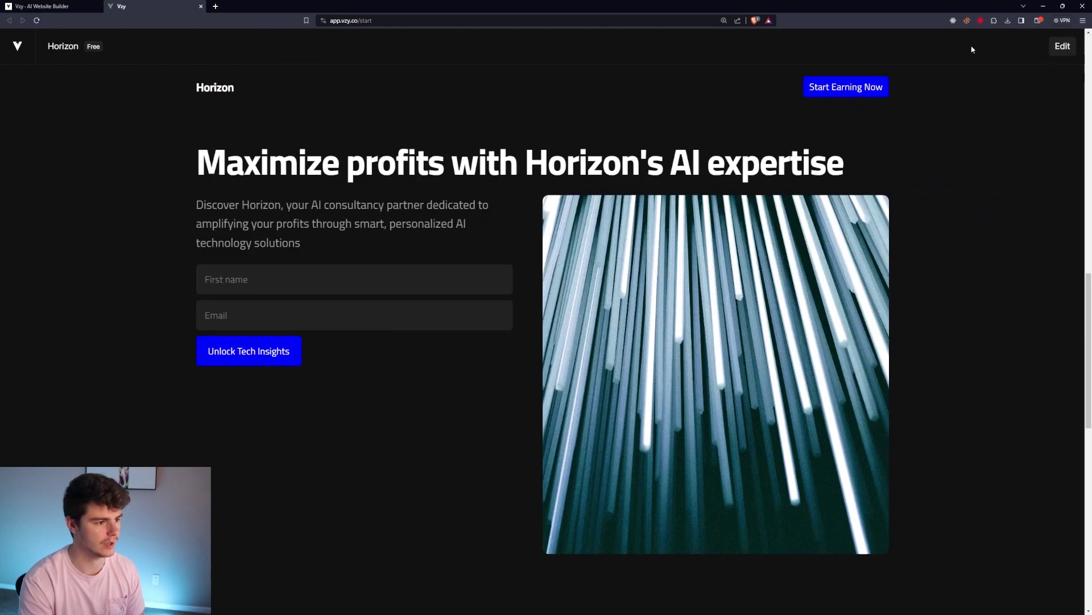
pyautogui.scroll(-5, 419, 353)
pyautogui.scroll(-5, 418, 352)
pyautogui.scroll(-3, 418, 353)
pyautogui.scroll(-5, 419, 352)
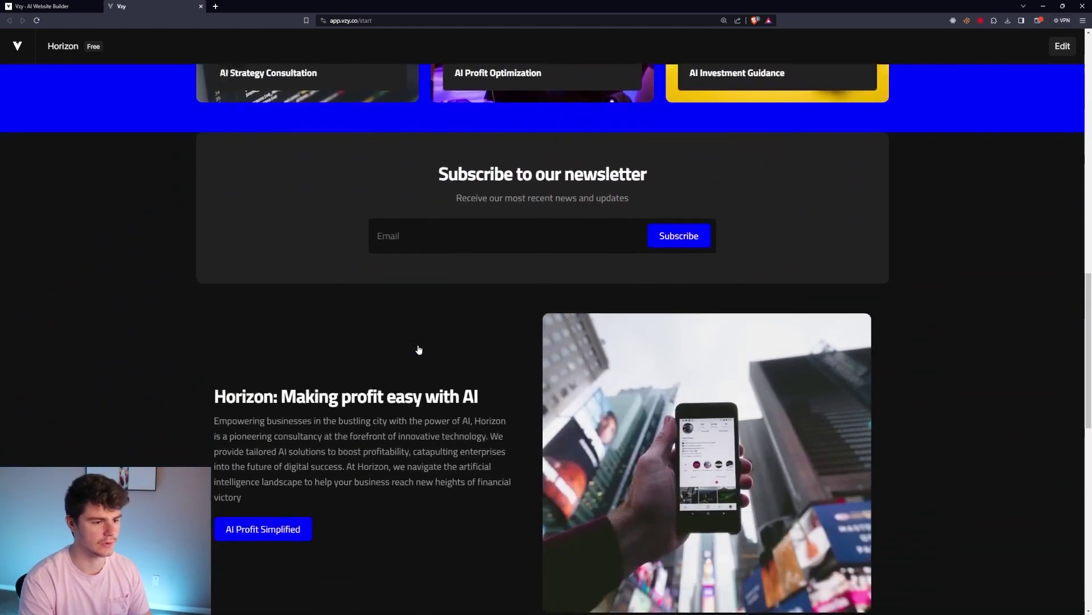
pyautogui.scroll(-5, 419, 353)
pyautogui.scroll(-3, 431, 354)
# Step: Exit preview and switch the hero banner to a text-left, image-right layout
pyautogui.press('Escape')
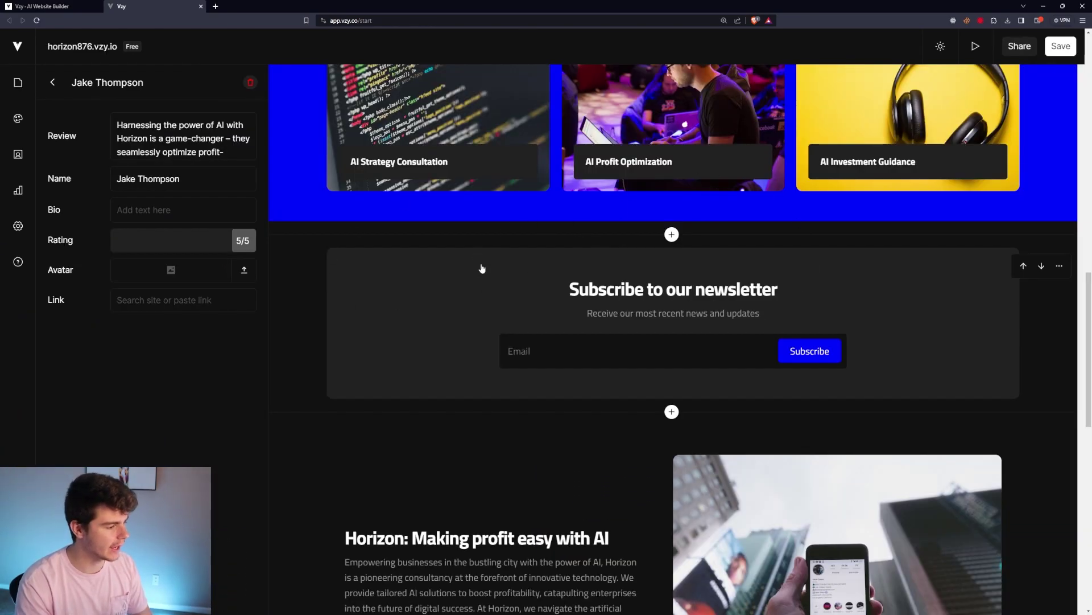
pyautogui.scroll(1, 482, 269)
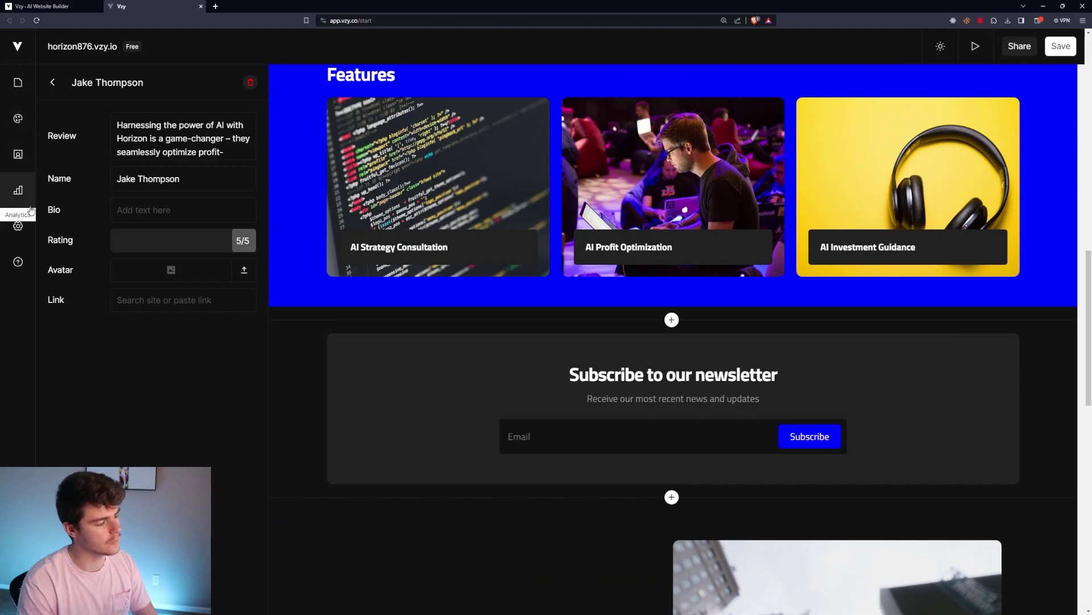
pyautogui.scroll(3, 465, 376)
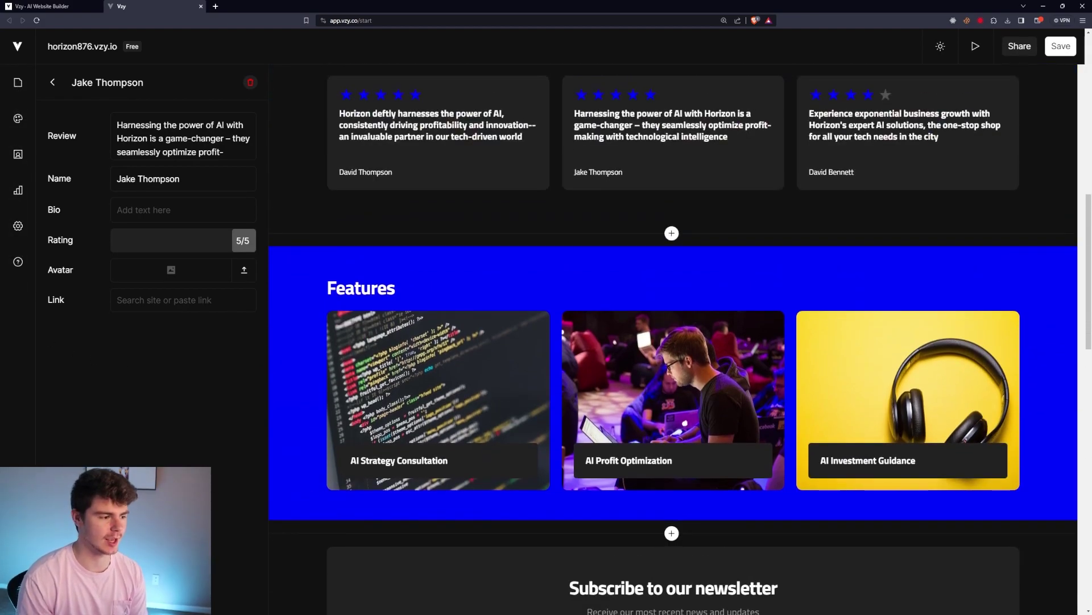
pyautogui.scroll(10, 460, 222)
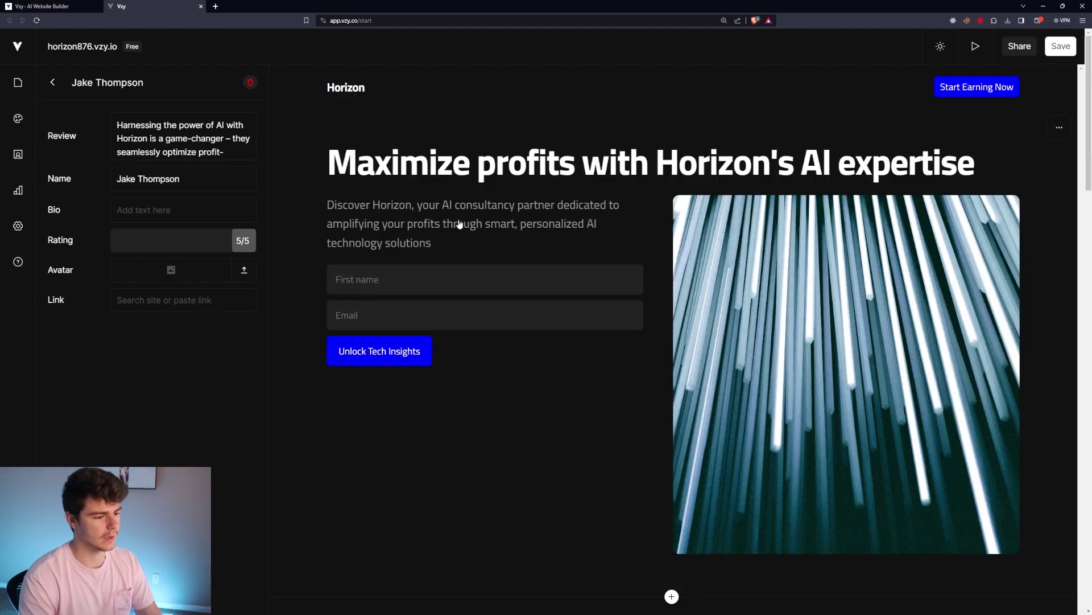
pyautogui.click(531, 165)
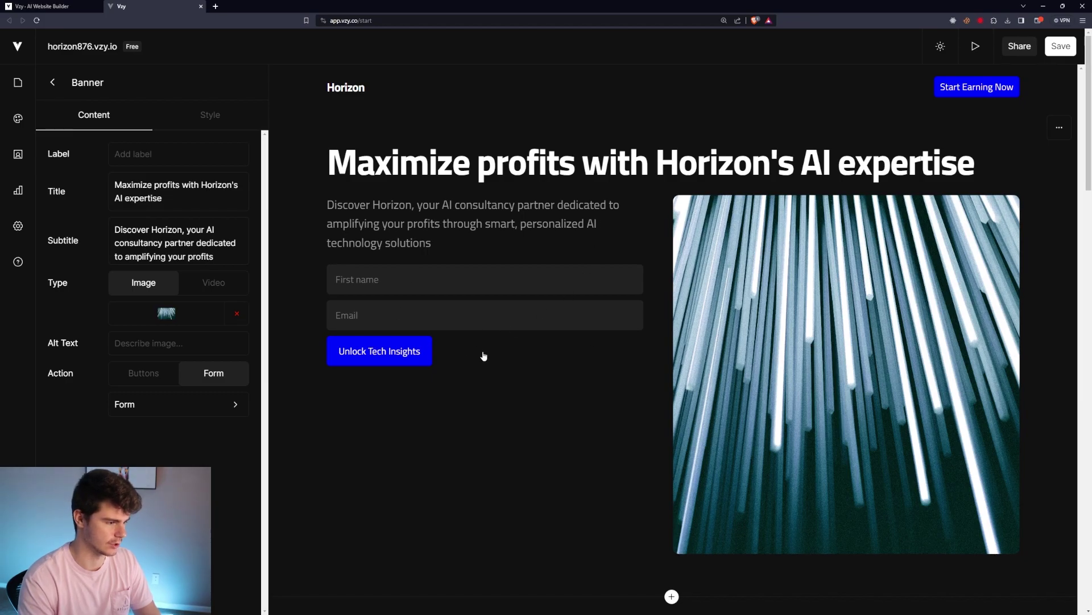
pyautogui.click(211, 115)
pyautogui.click(79, 166)
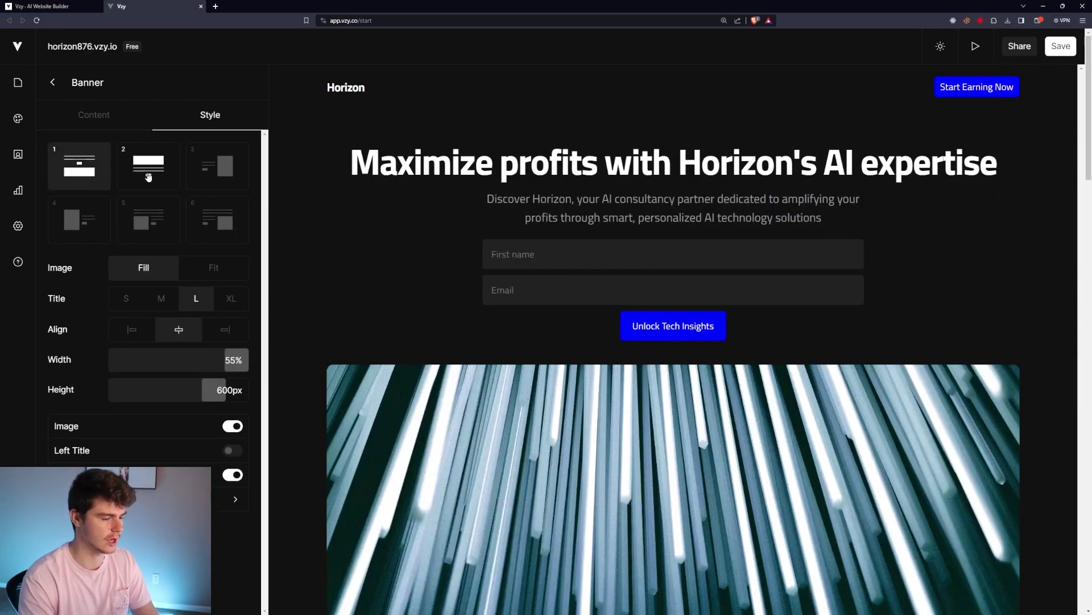
pyautogui.click(149, 166)
pyautogui.click(149, 220)
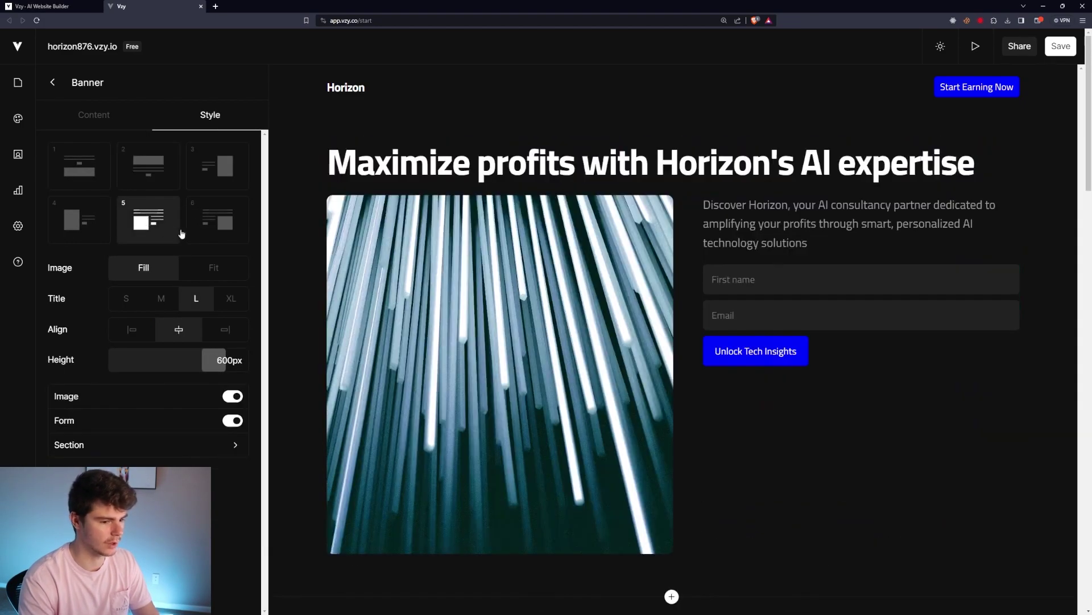
pyautogui.click(220, 170)
# Step: Set the hero image to Fill, the title to XL, and left-align the text
pyautogui.click(213, 267)
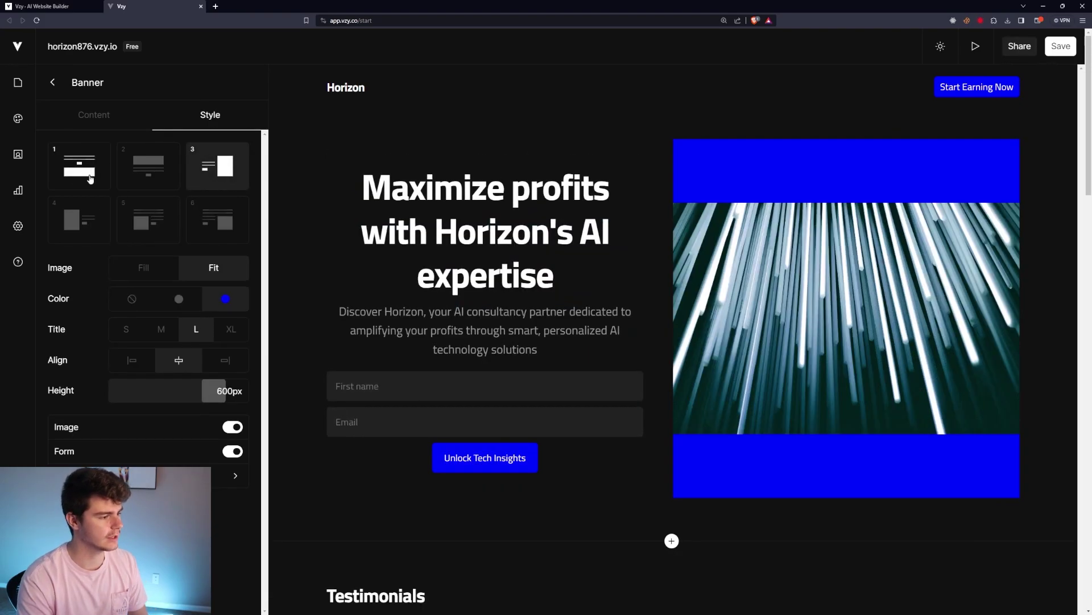
pyautogui.click(82, 175)
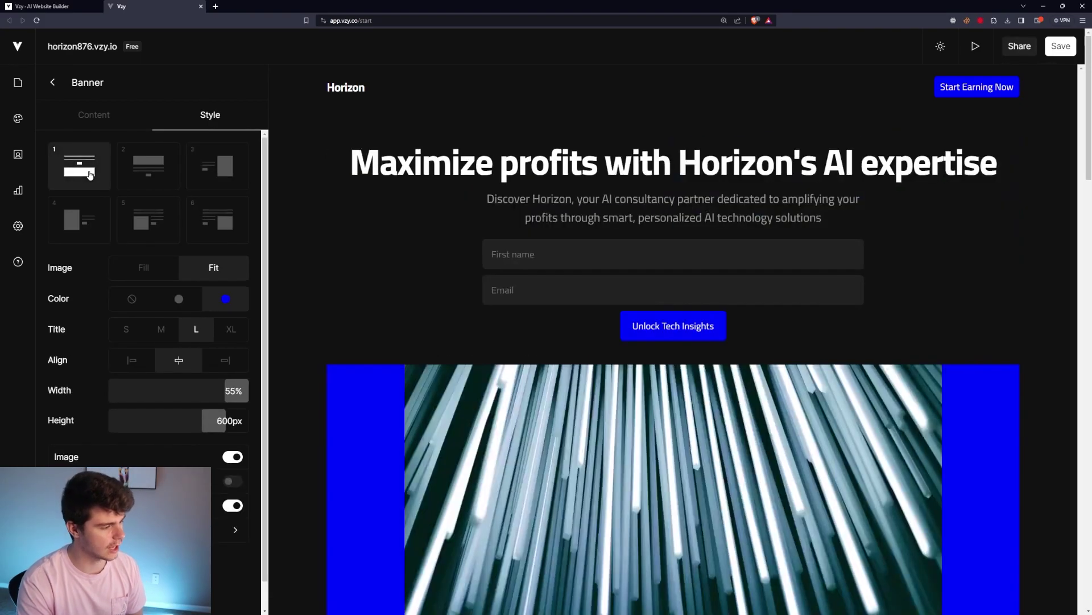
pyautogui.click(209, 167)
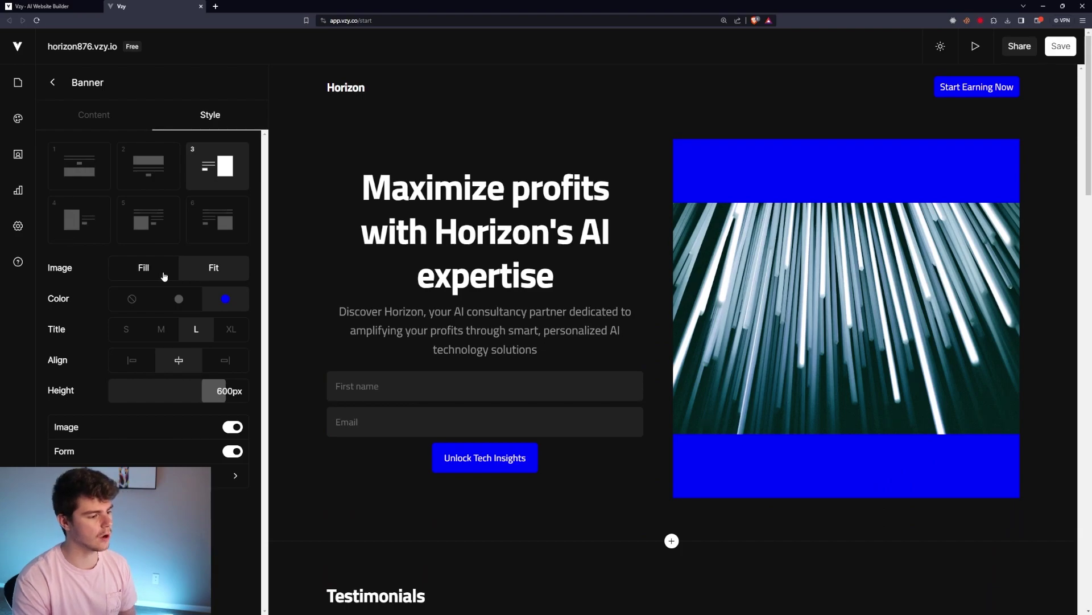
pyautogui.click(142, 267)
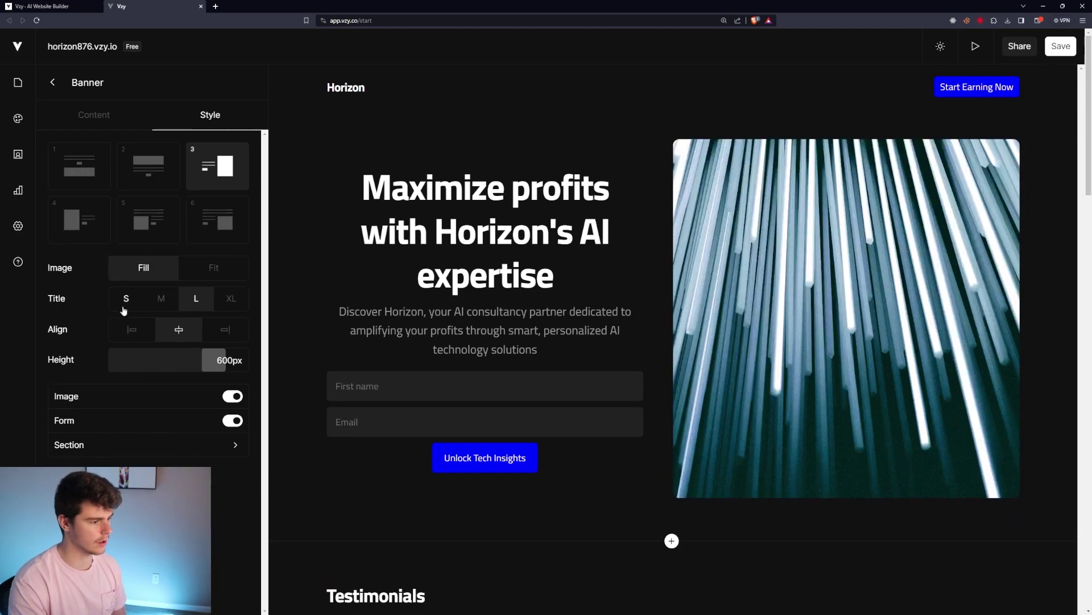
pyautogui.click(126, 299)
pyautogui.click(160, 298)
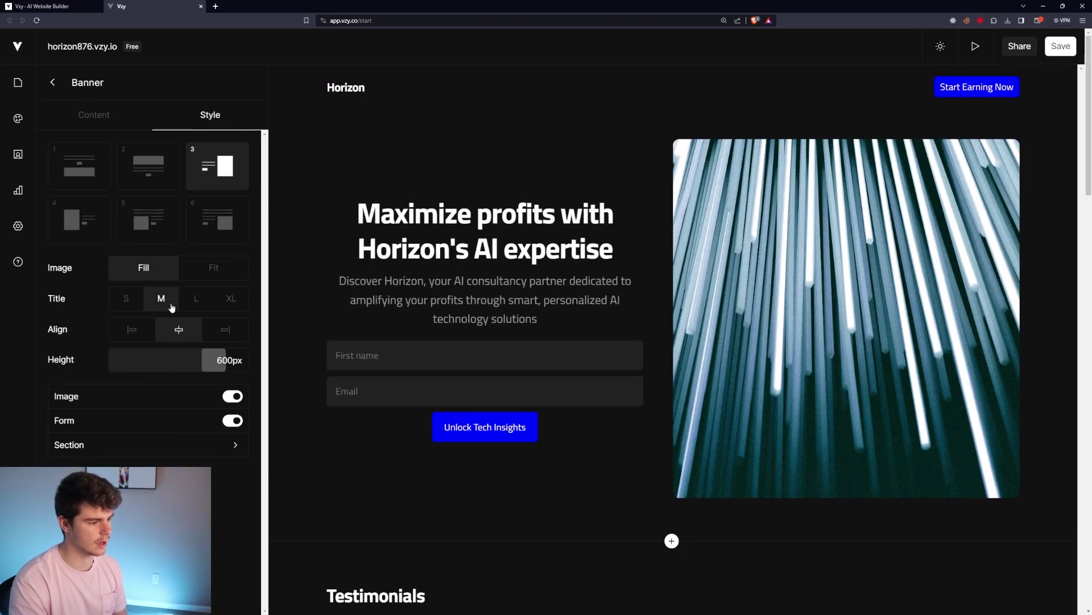
pyautogui.click(196, 298)
pyautogui.click(231, 298)
pyautogui.click(133, 330)
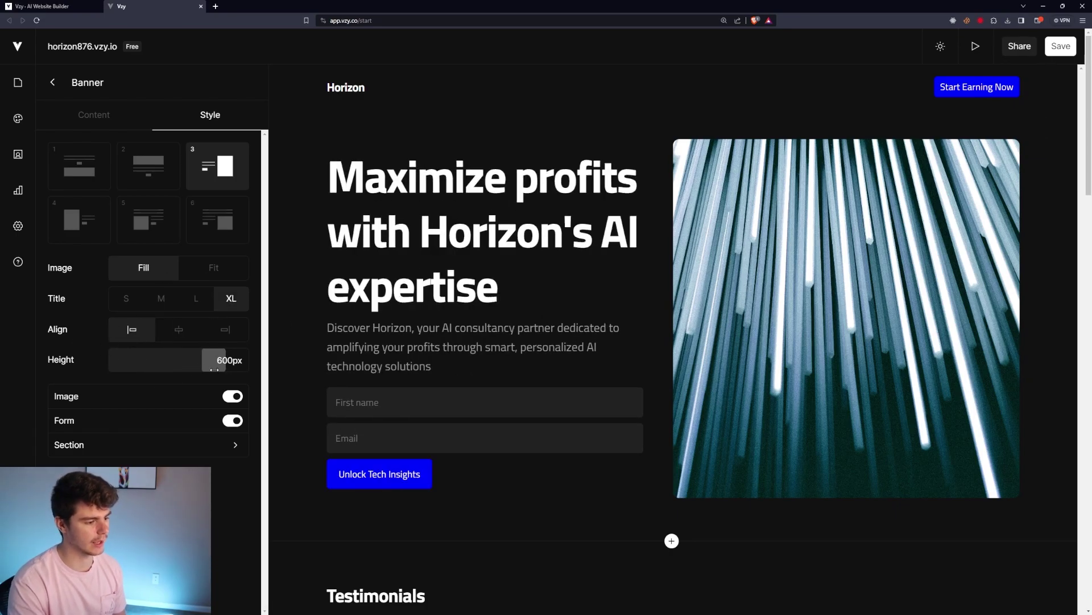
# Step: Tighten the hero section spacing to S
pyautogui.click(171, 444)
pyautogui.click(183, 246)
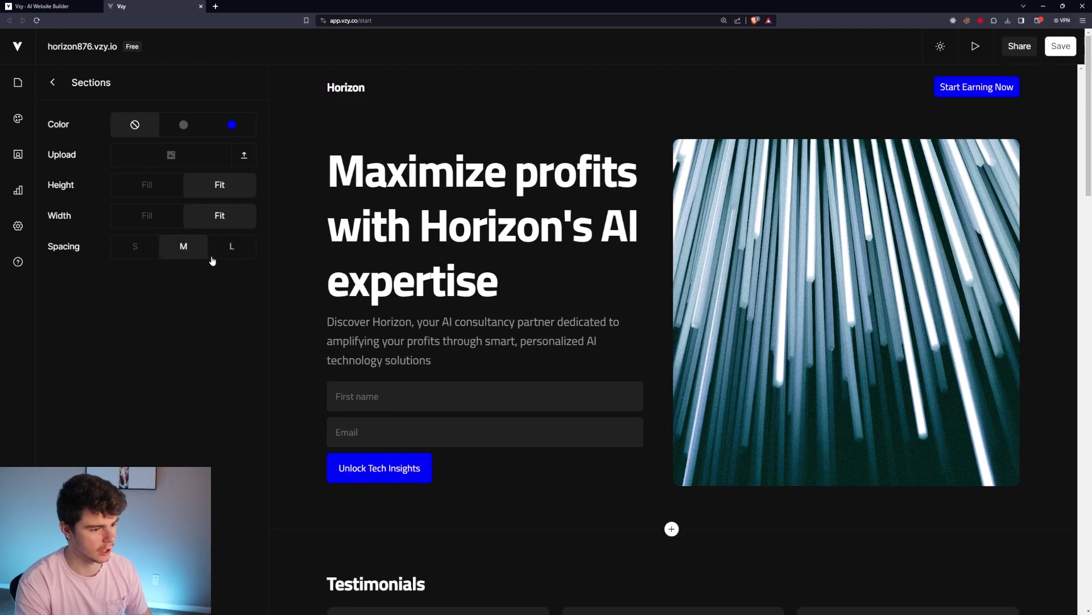
pyautogui.click(230, 247)
pyautogui.click(135, 247)
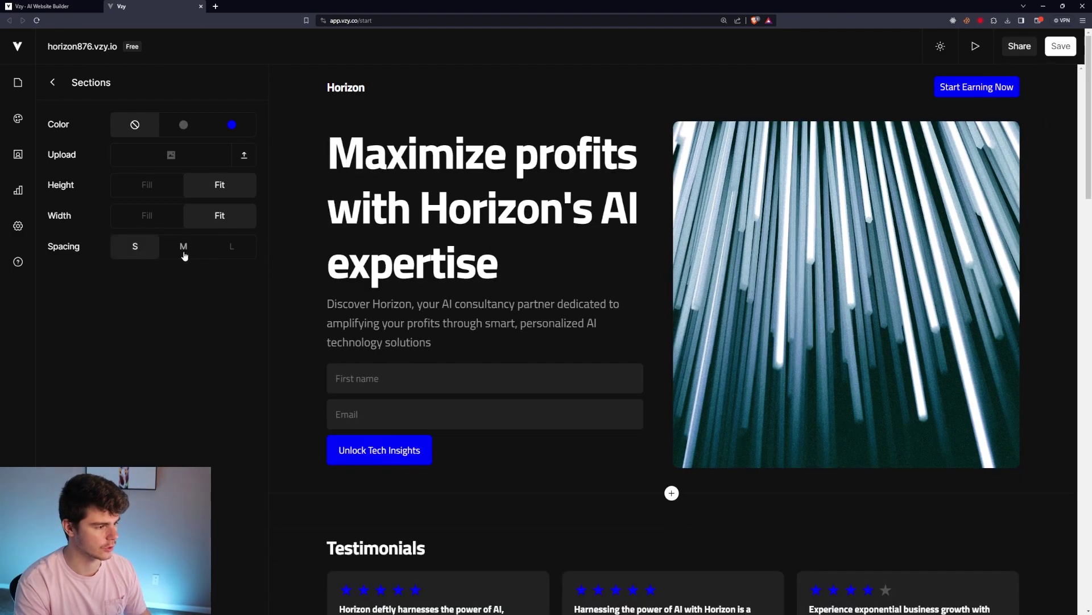
# Step: Choose an Unsplash stock photo for the hero section background
pyautogui.click(186, 160)
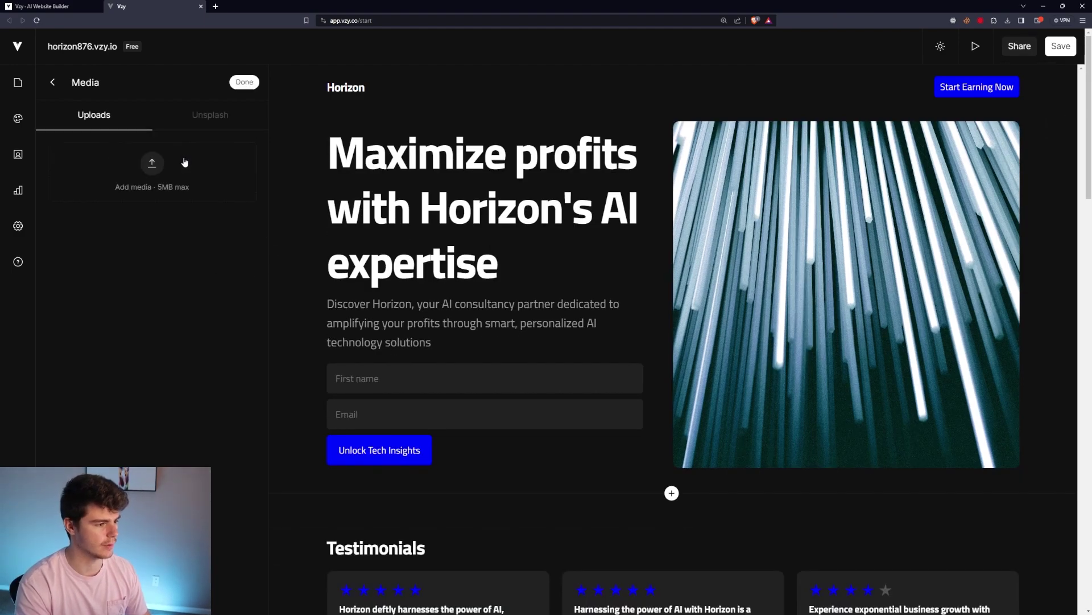
pyautogui.click(210, 114)
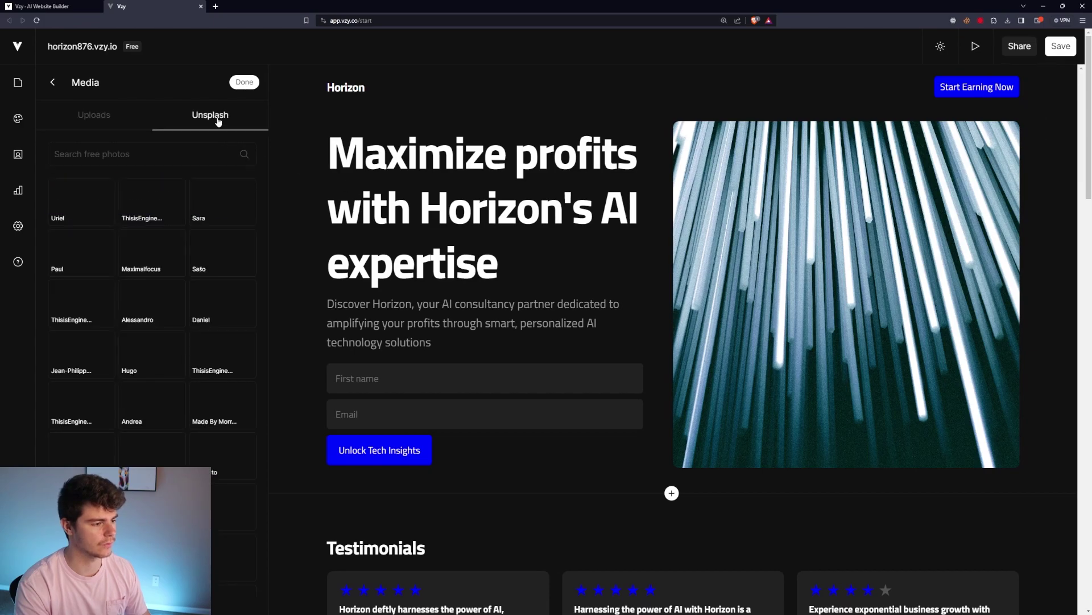
pyautogui.click(94, 205)
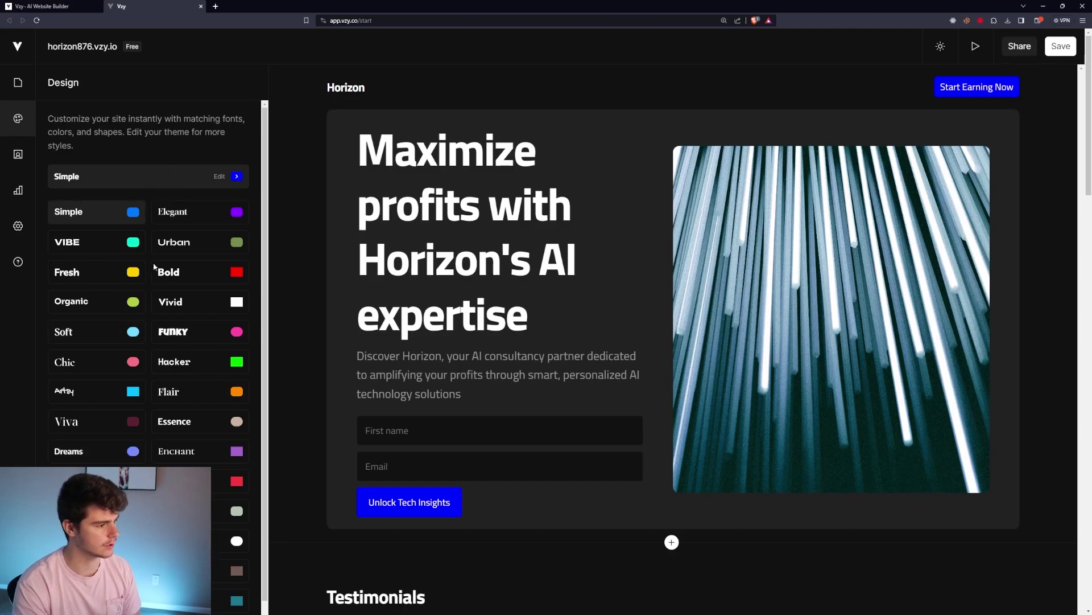
pyautogui.scroll(-3, 104, 368)
# Step: Try the Viva, Flair and IMPACT design themes on the Horizon site
pyautogui.click(95, 328)
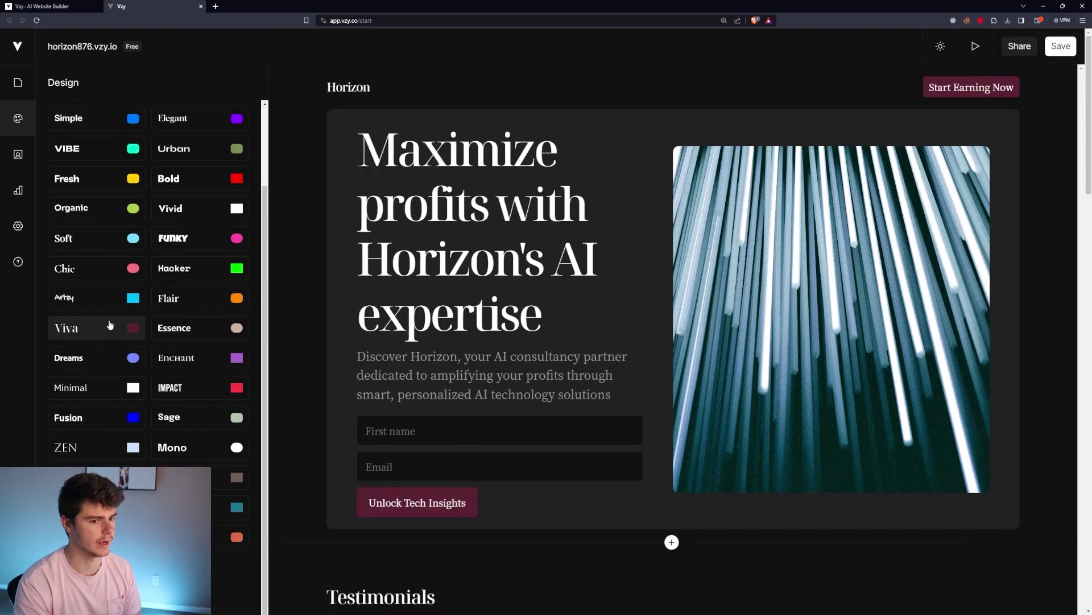
pyautogui.click(177, 300)
pyautogui.scroll(-5, 454, 344)
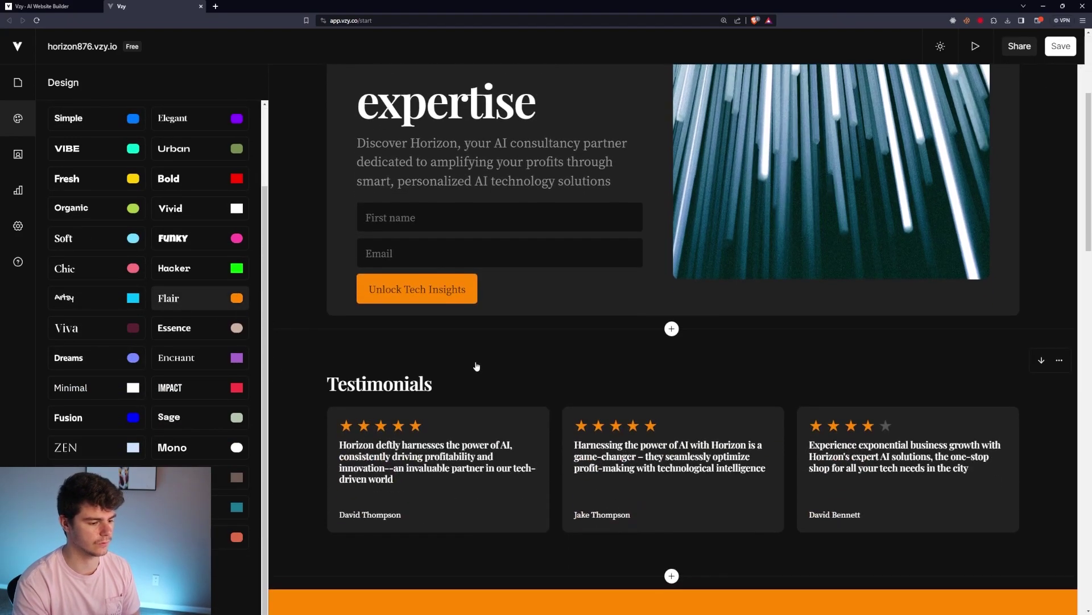
pyautogui.scroll(-5, 478, 376)
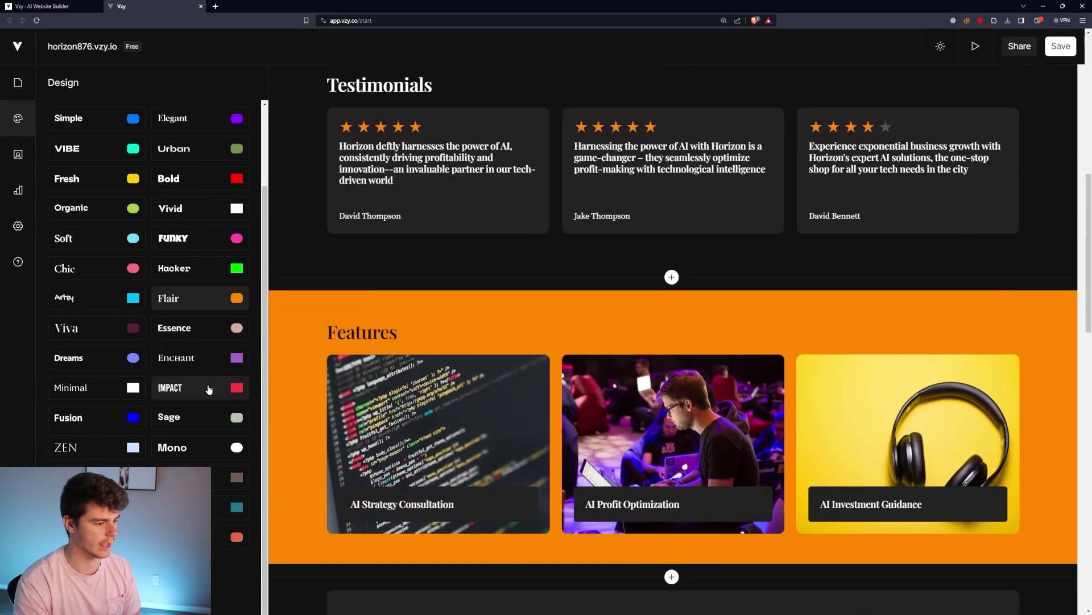
pyautogui.click(208, 388)
pyautogui.scroll(5, 564, 376)
pyautogui.scroll(5, 568, 376)
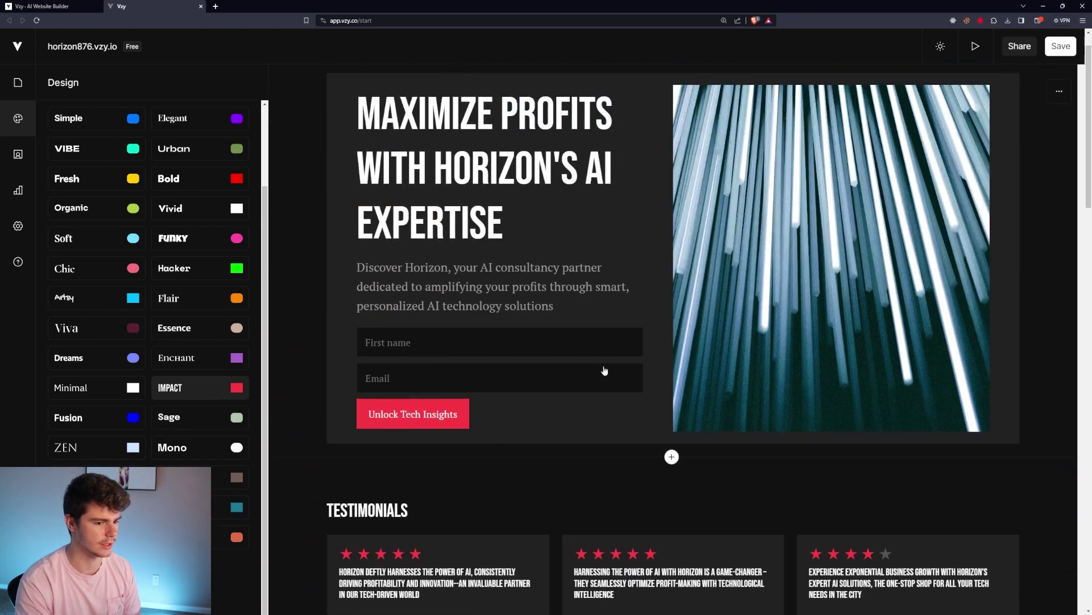
pyautogui.press('Up')
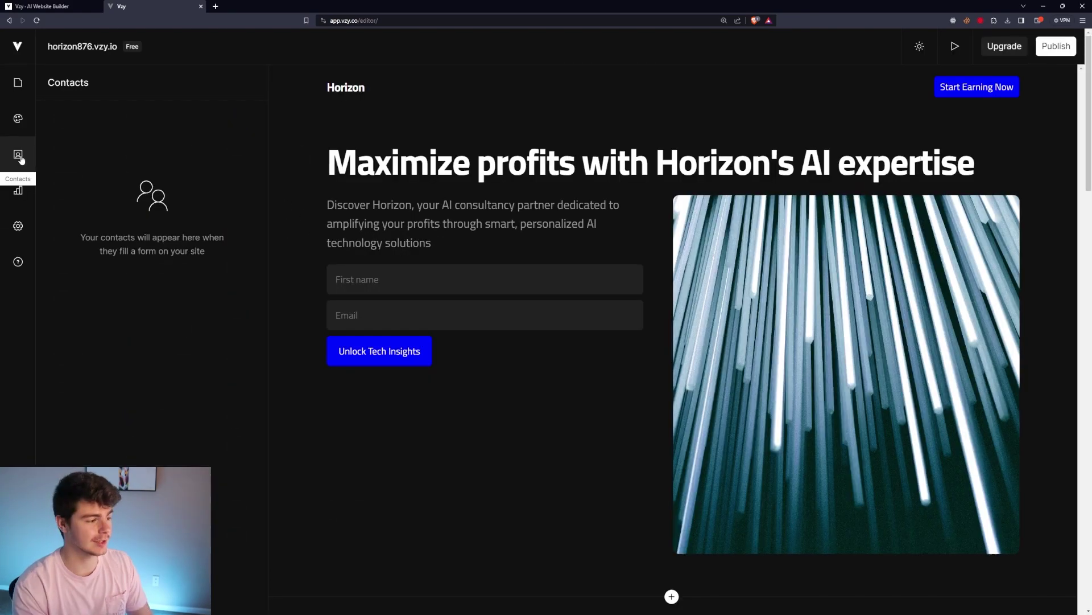
pyautogui.scroll(-1, 495, 304)
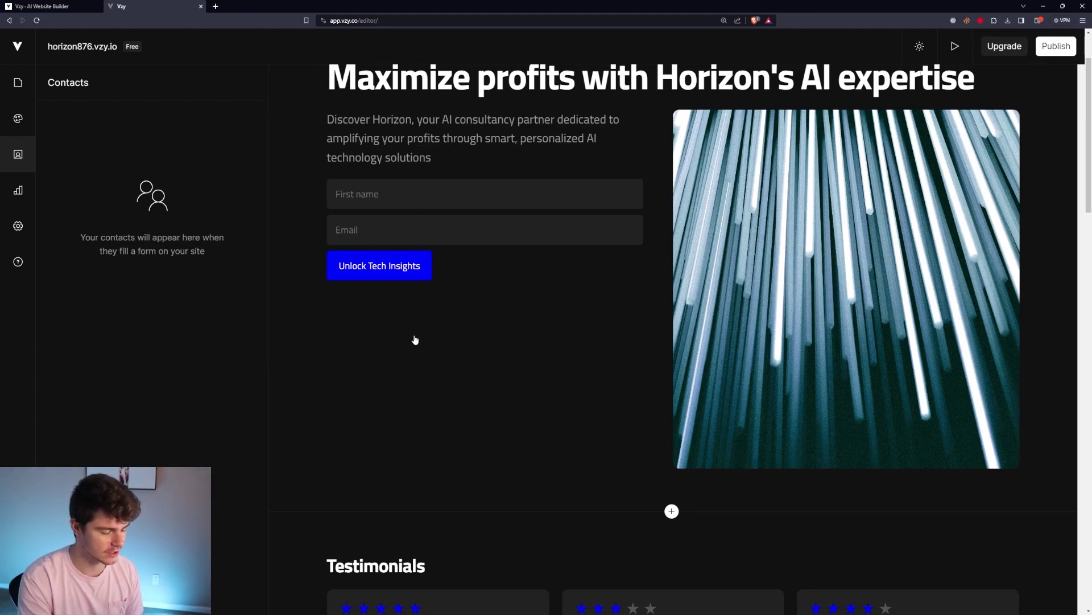
pyautogui.scroll(-10, 415, 340)
pyautogui.scroll(-2, 410, 290)
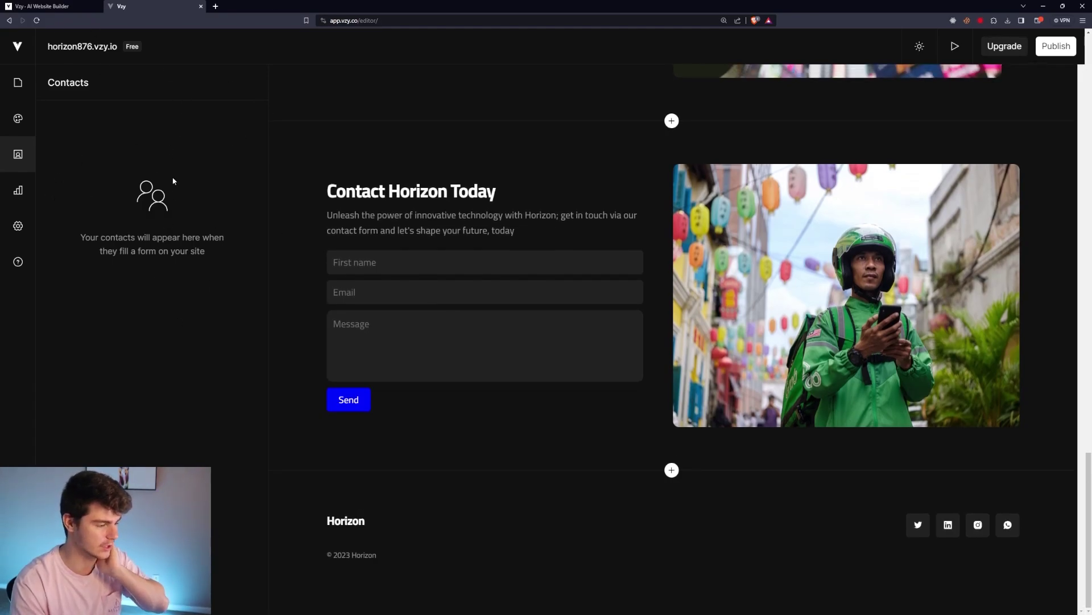
# Step: Check Horizon's visitor analytics for the past week and for today
pyautogui.click(18, 190)
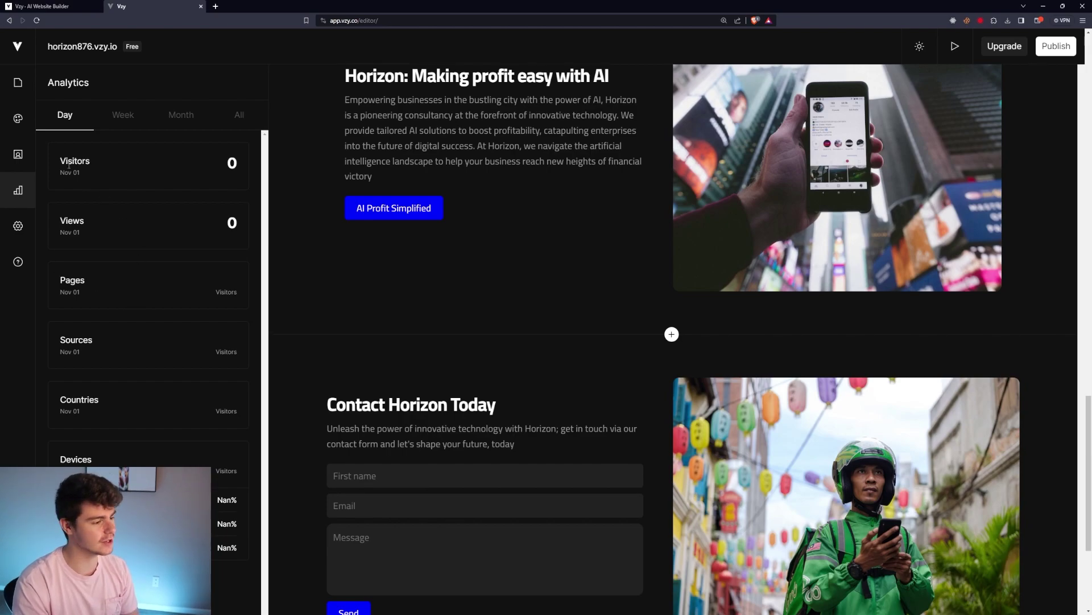
pyautogui.click(123, 115)
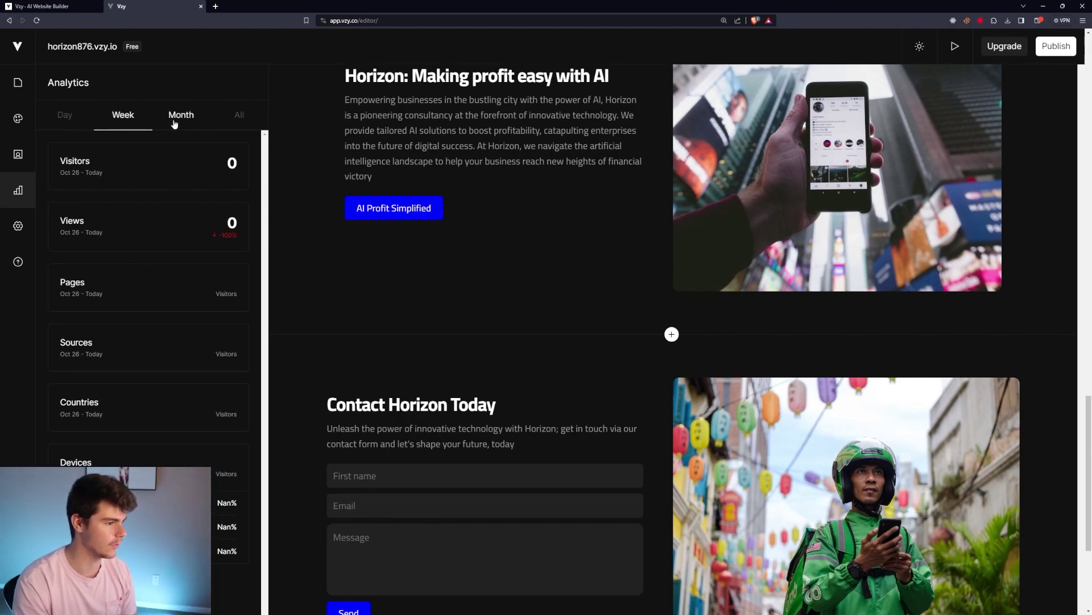
pyautogui.click(65, 114)
# Step: Review the page's search description in Settings, then move to site-wide settings
pyautogui.click(21, 228)
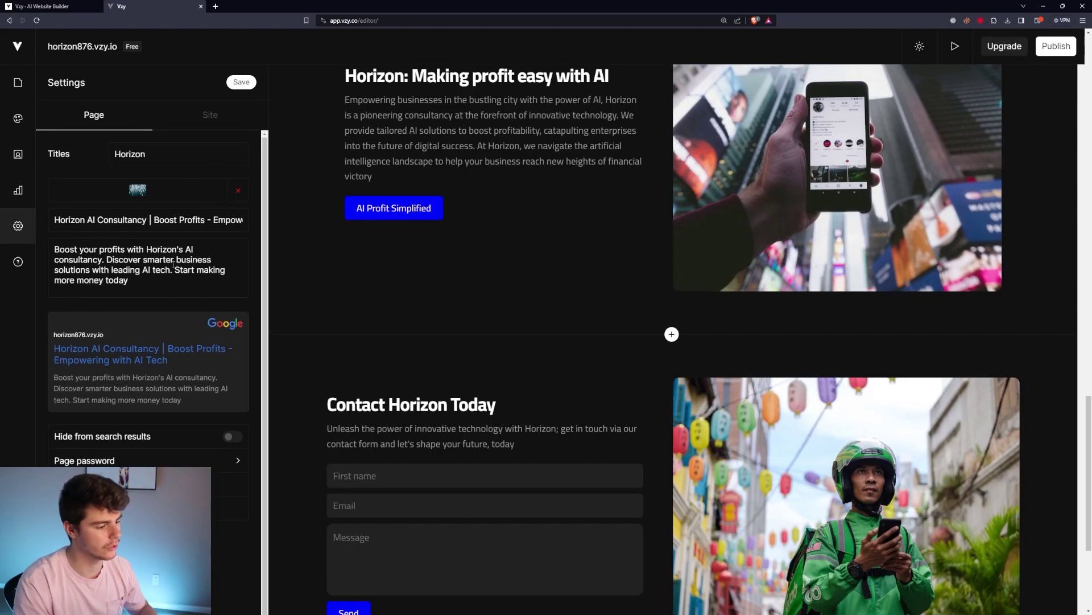
pyautogui.click(146, 295)
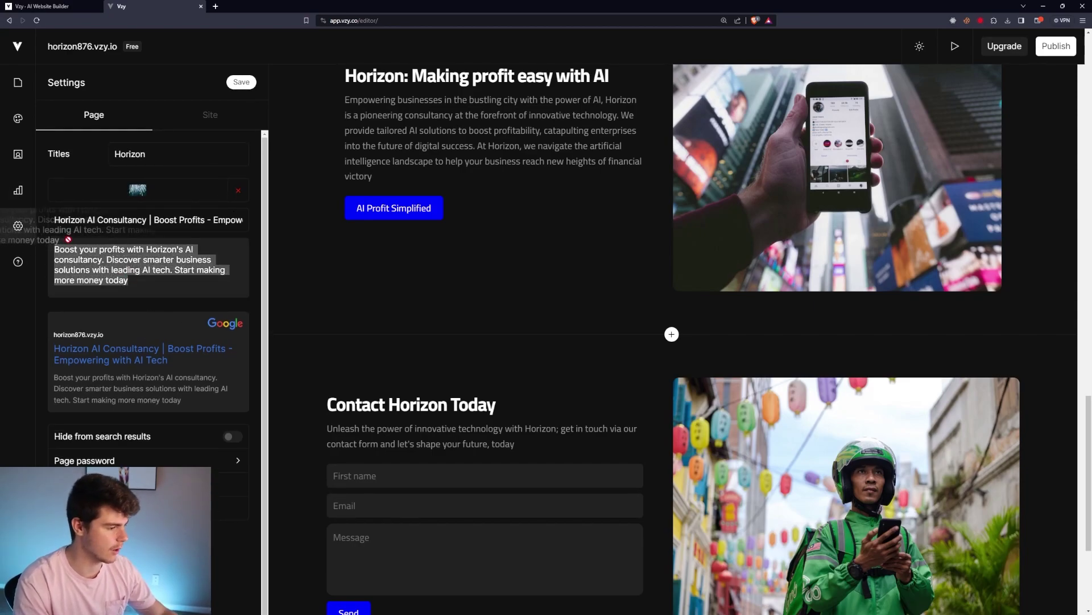
pyautogui.click(139, 270)
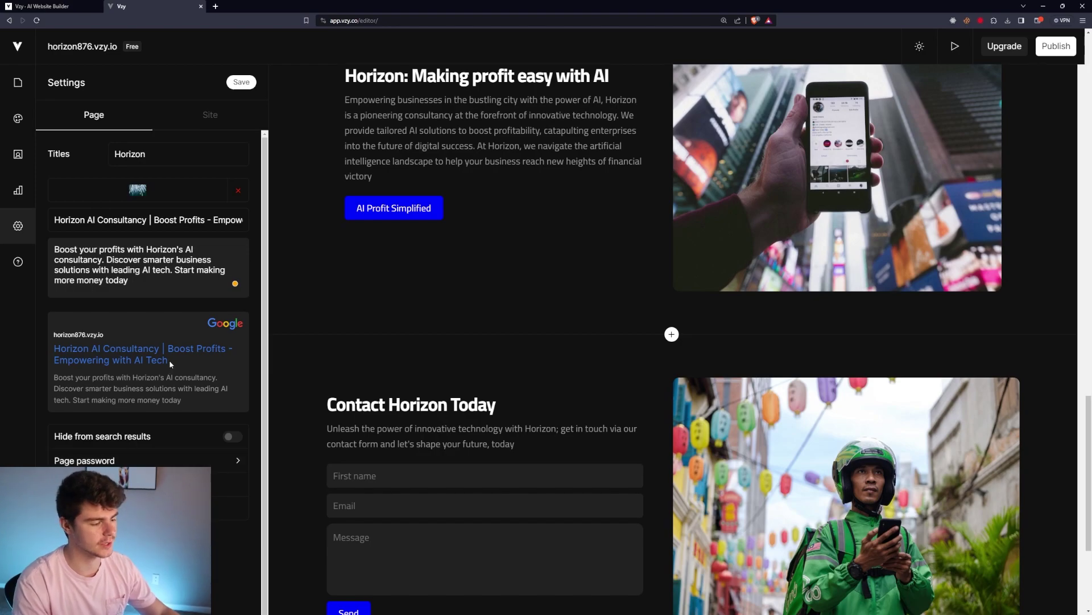
pyautogui.click(209, 115)
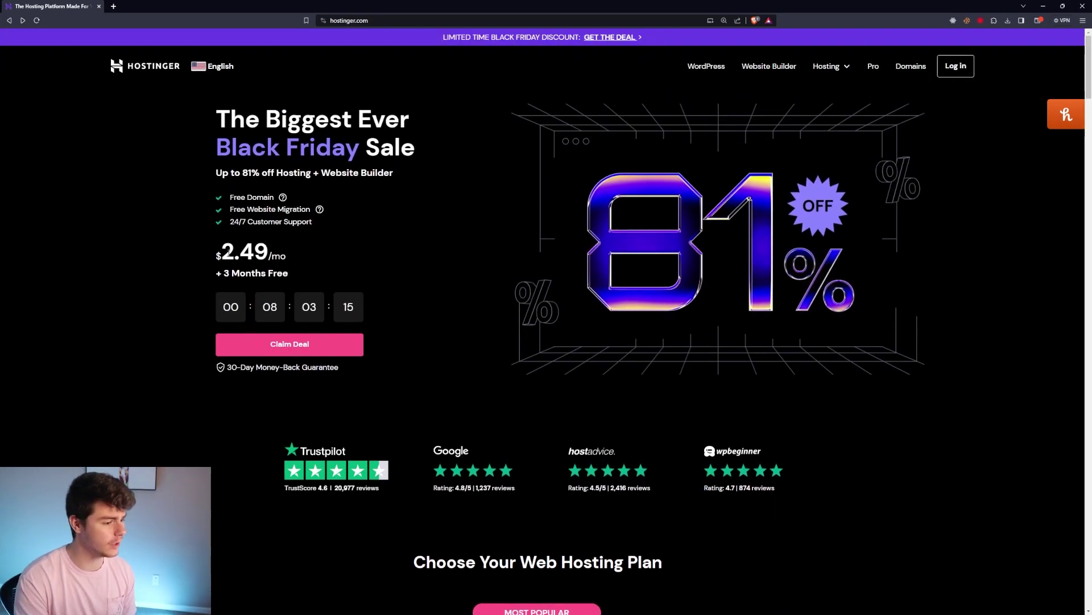
# Step: Log in to Hostinger and start a new website from hPanel's Websites list
pyautogui.moveTo(215, 250); pyautogui.dragTo(287, 275)
pyautogui.click(416, 285)
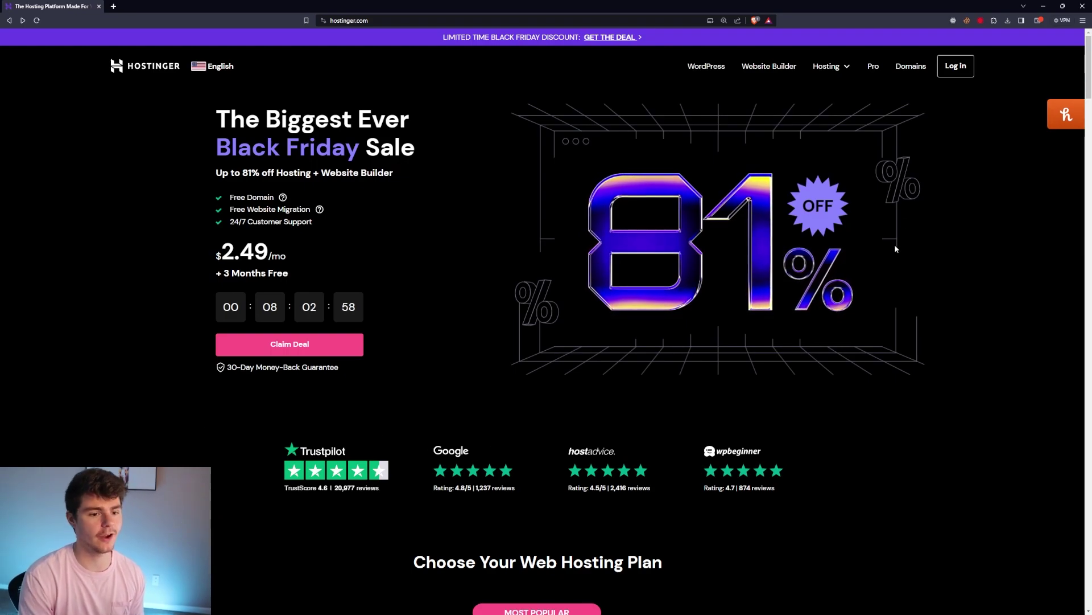
pyautogui.click(956, 66)
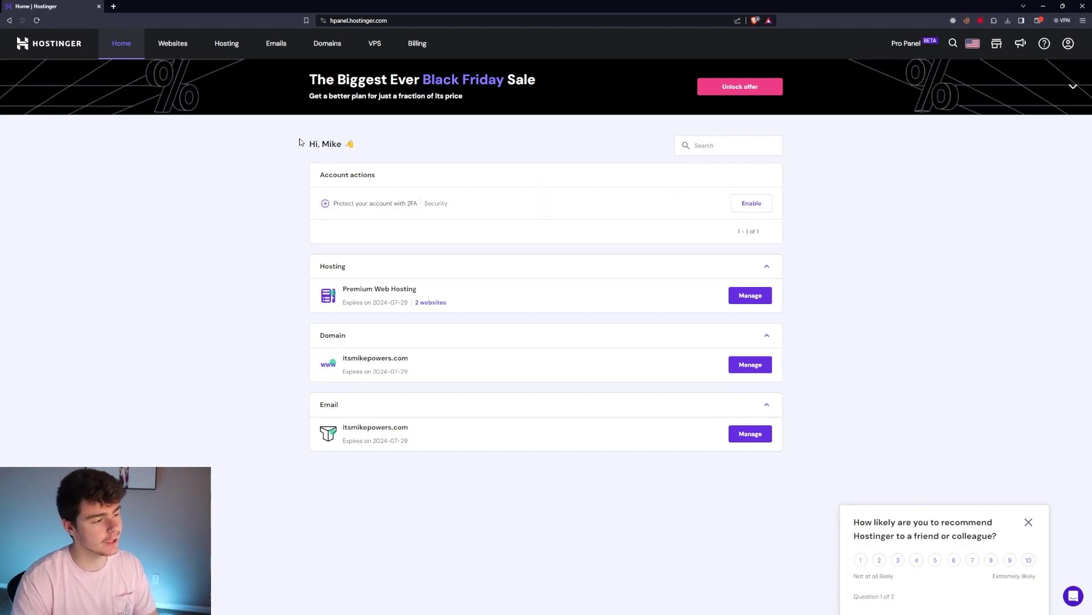
pyautogui.click(172, 43)
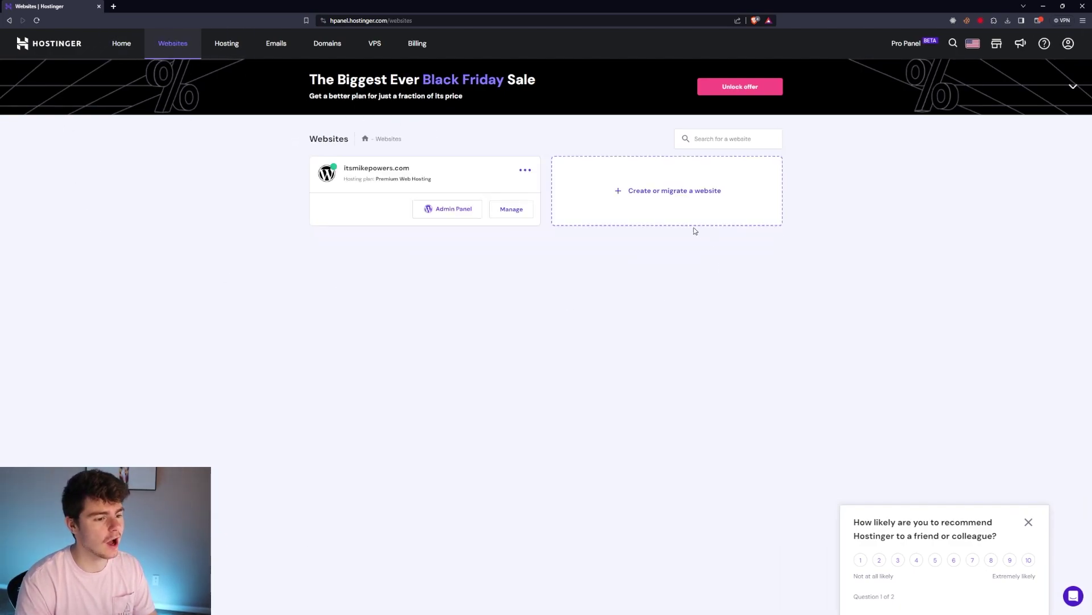
pyautogui.click(675, 195)
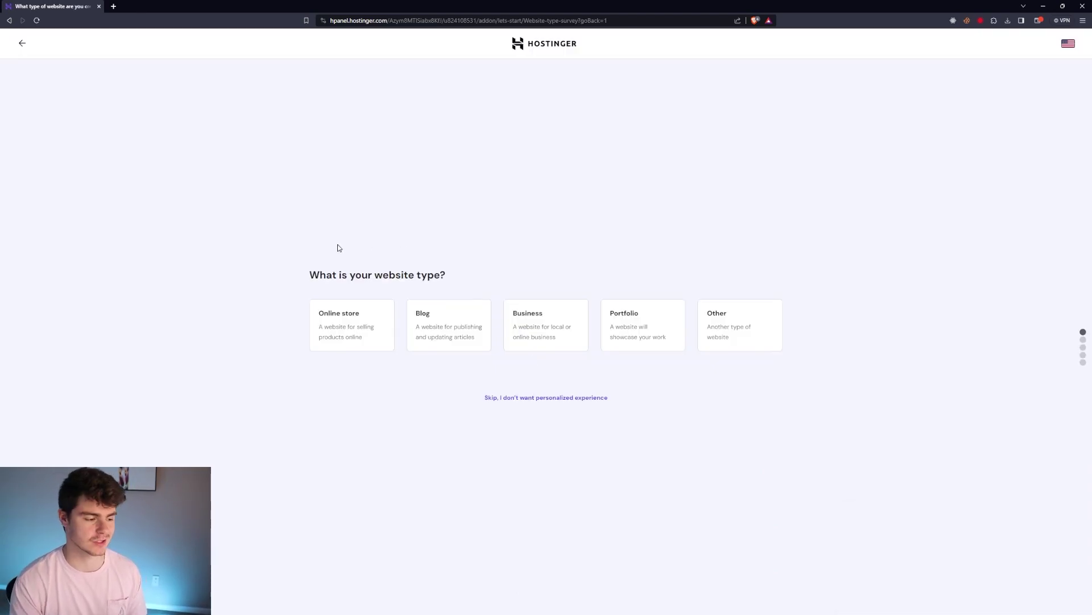
# Step: Pick a brand-new Online store on Hostinger Builder with AI, choosing the domain later
pyautogui.click(371, 329)
pyautogui.hotkey('ctrl', '+')
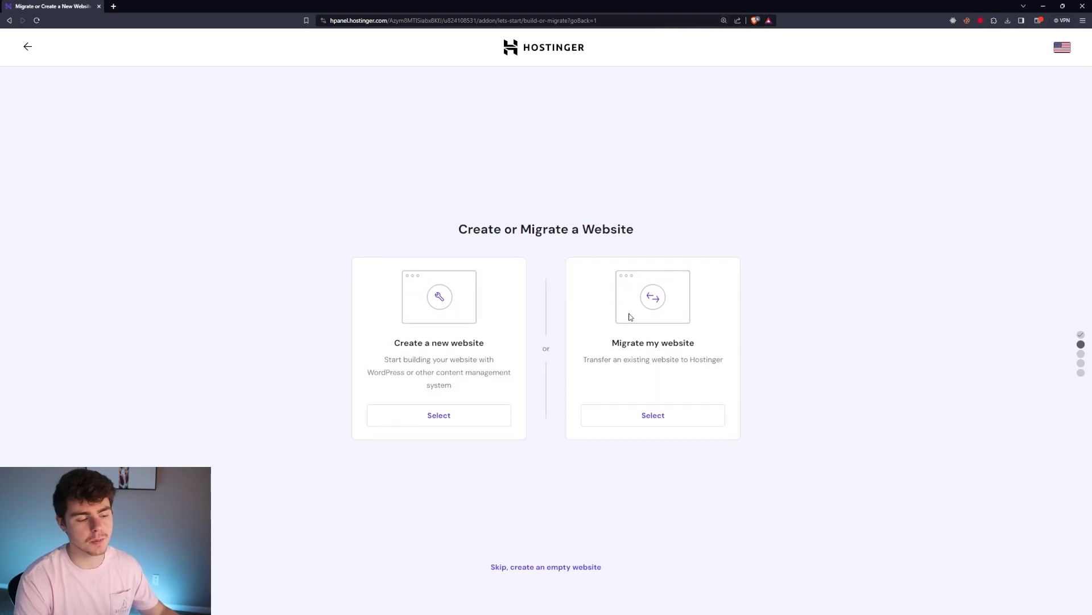
pyautogui.click(450, 419)
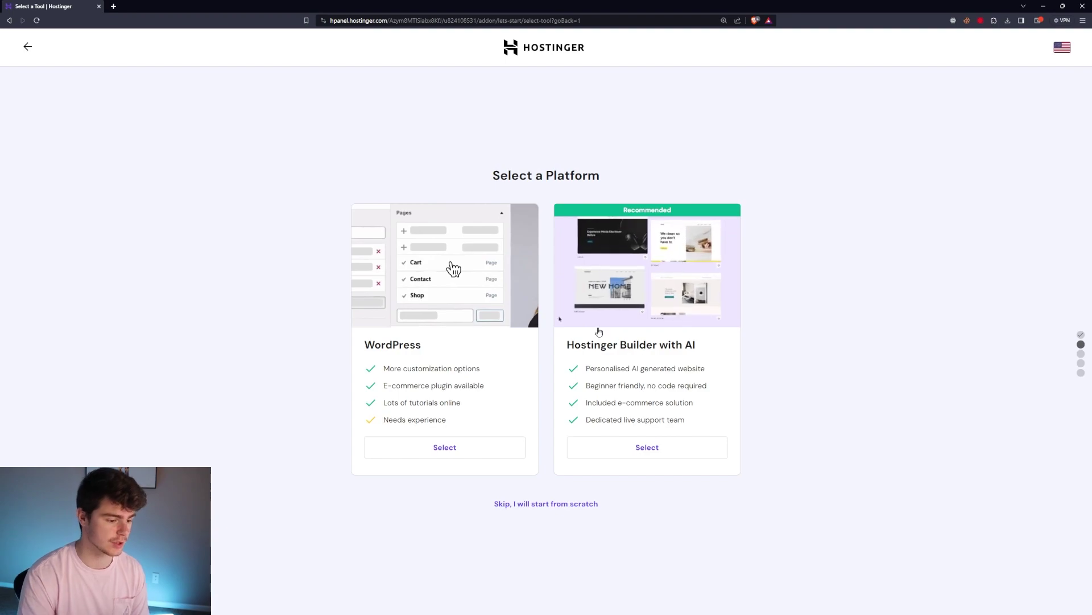
pyautogui.click(660, 447)
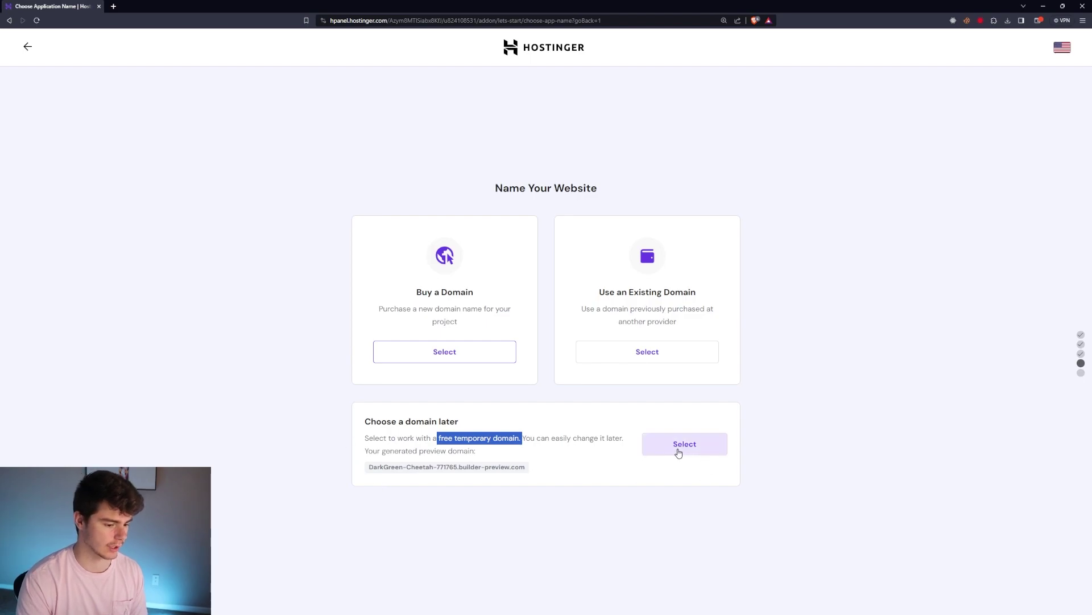
pyautogui.moveTo(362, 417); pyautogui.dragTo(459, 421)
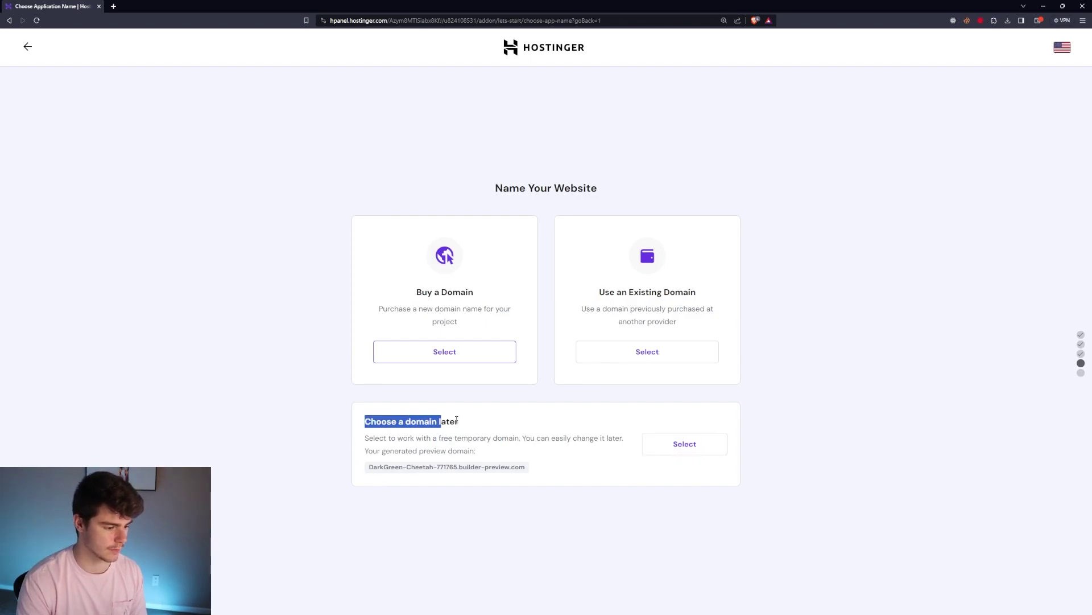
pyautogui.click(716, 451)
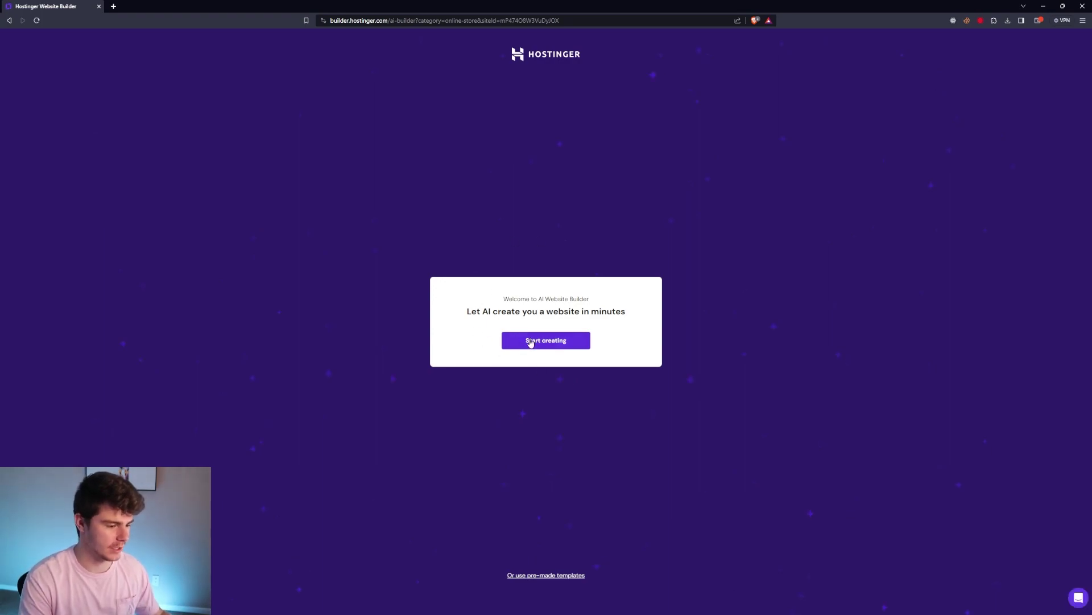
# Step: Enter brand name Horizon and paste the AI tech-tools online store description
pyautogui.hotkey('ctrl', '+')
pyautogui.hotkey('ctrl', '+')
pyautogui.hotkey('ctrl', '+')
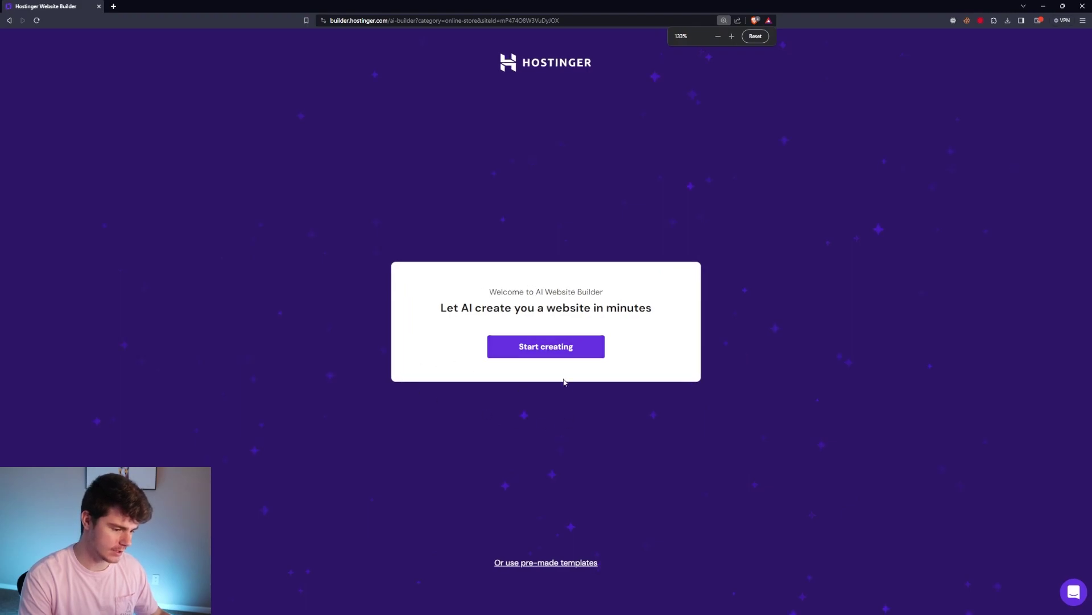
pyautogui.click(557, 349)
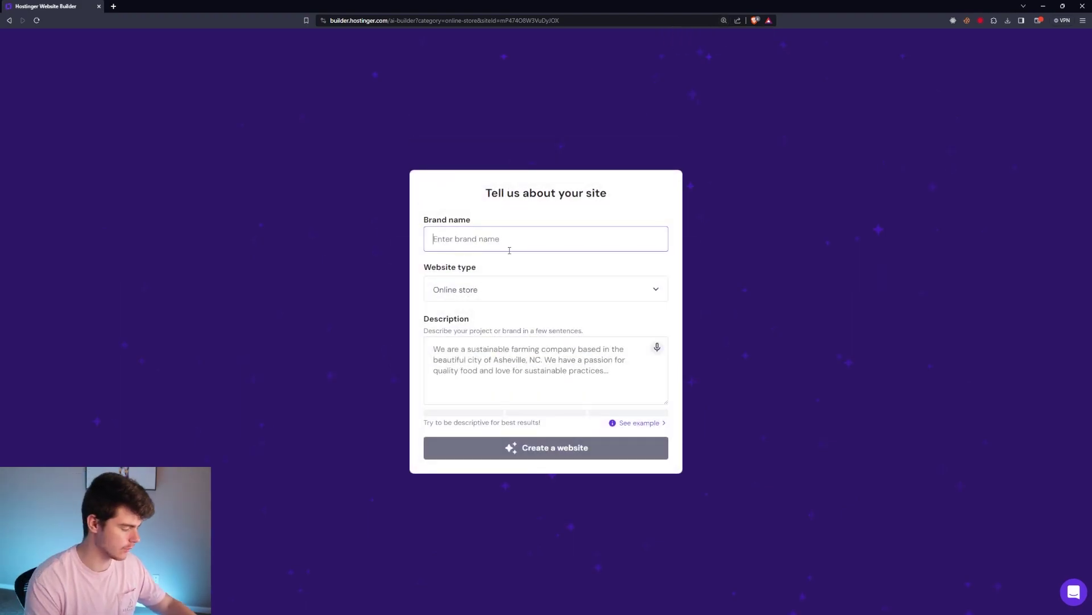
pyautogui.write('Horizon')
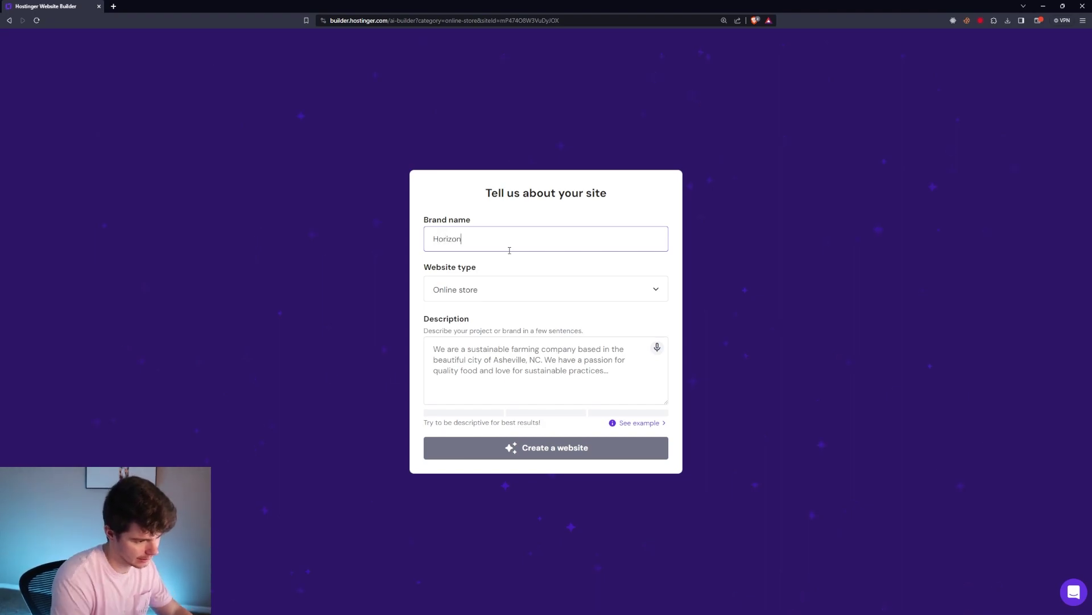
pyautogui.click(561, 353)
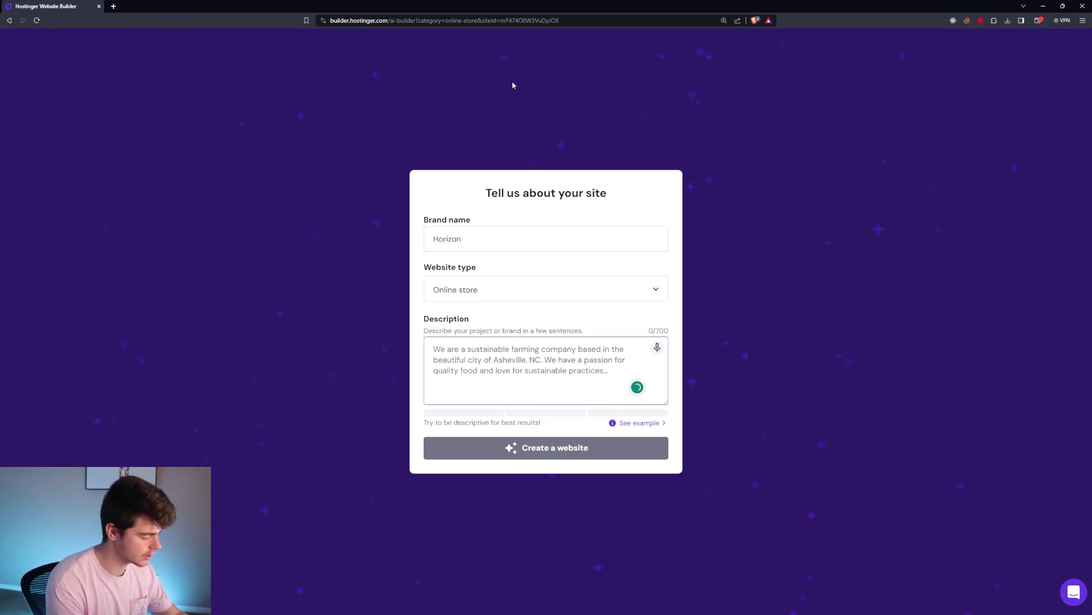
pyautogui.write('AI product platform that helps people buy the best tech tools to save time and earn more money in their business.')
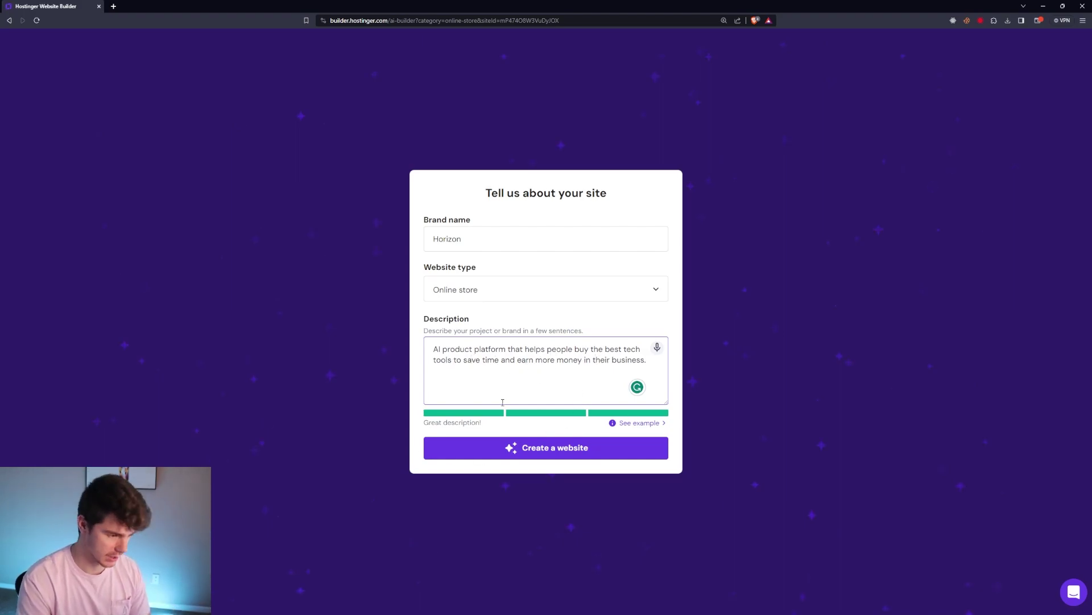
# Step: Generate the Horizon store, with its 'AI Solutions To Make You More money' homepage
pyautogui.click(554, 450)
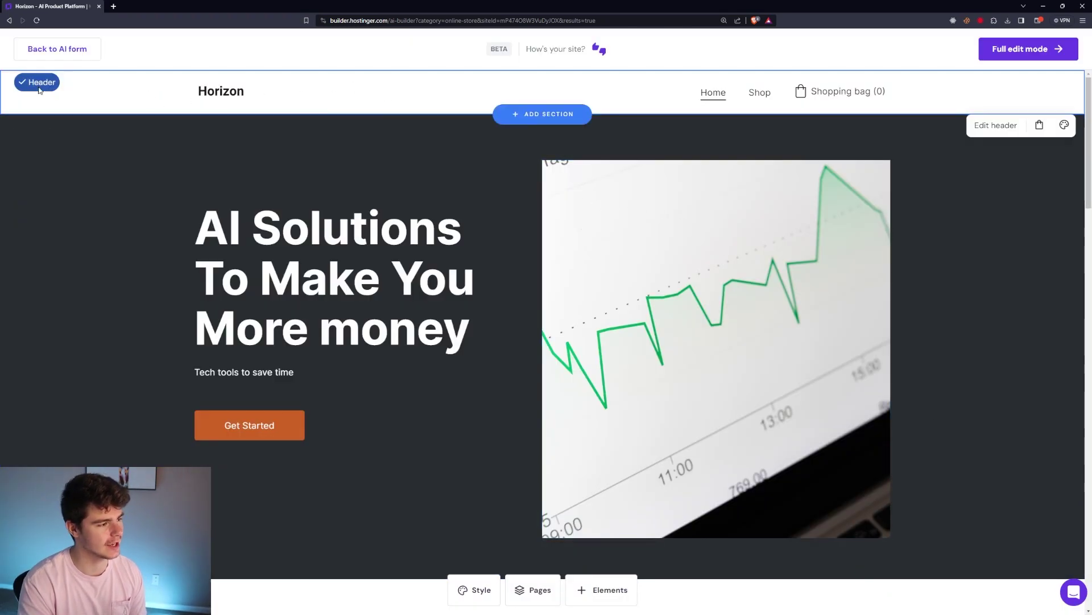
pyautogui.moveTo(702, 154)
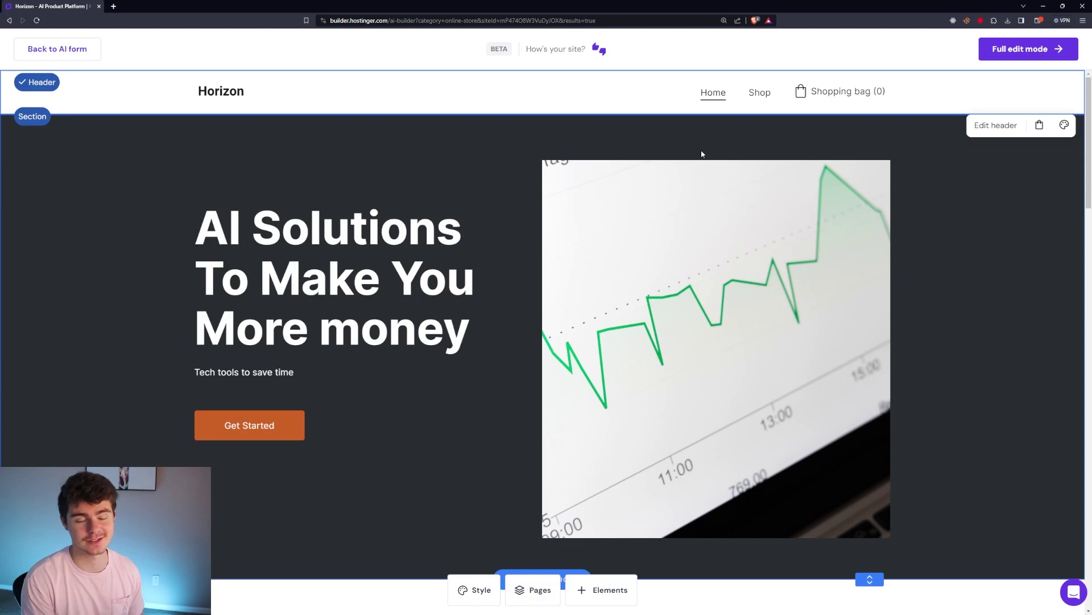
pyautogui.scroll(-1, 361, 141)
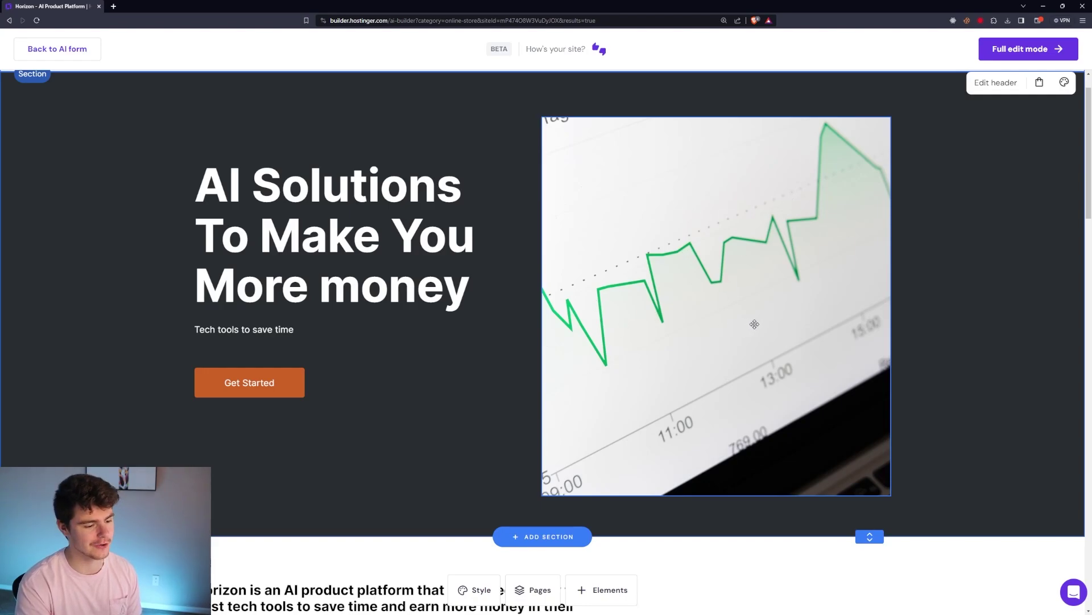
pyautogui.scroll(-3, 755, 323)
pyautogui.scroll(5, 735, 359)
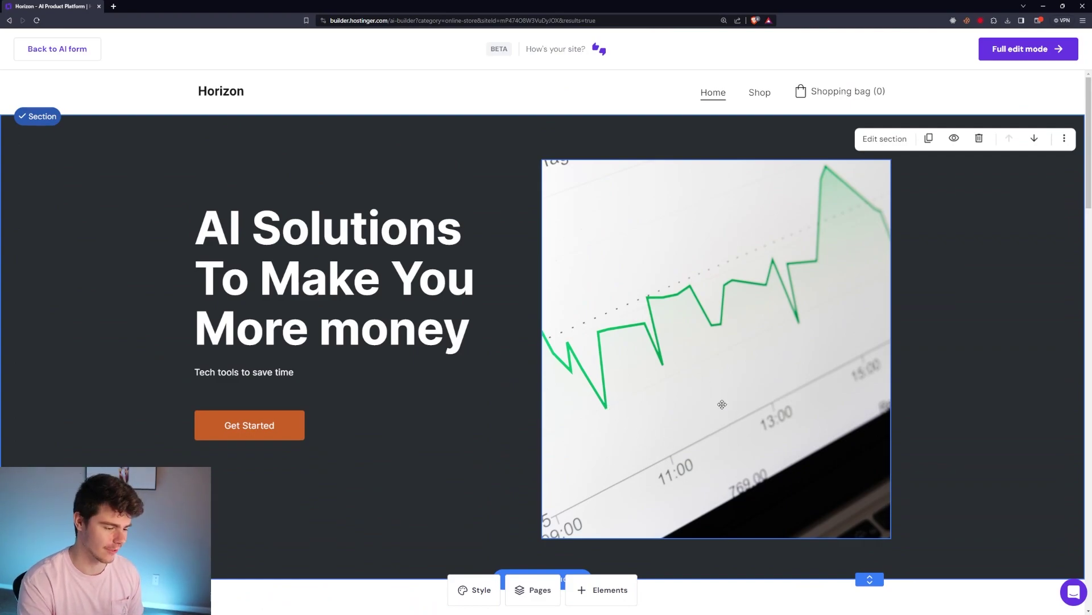
pyautogui.scroll(-5, 668, 464)
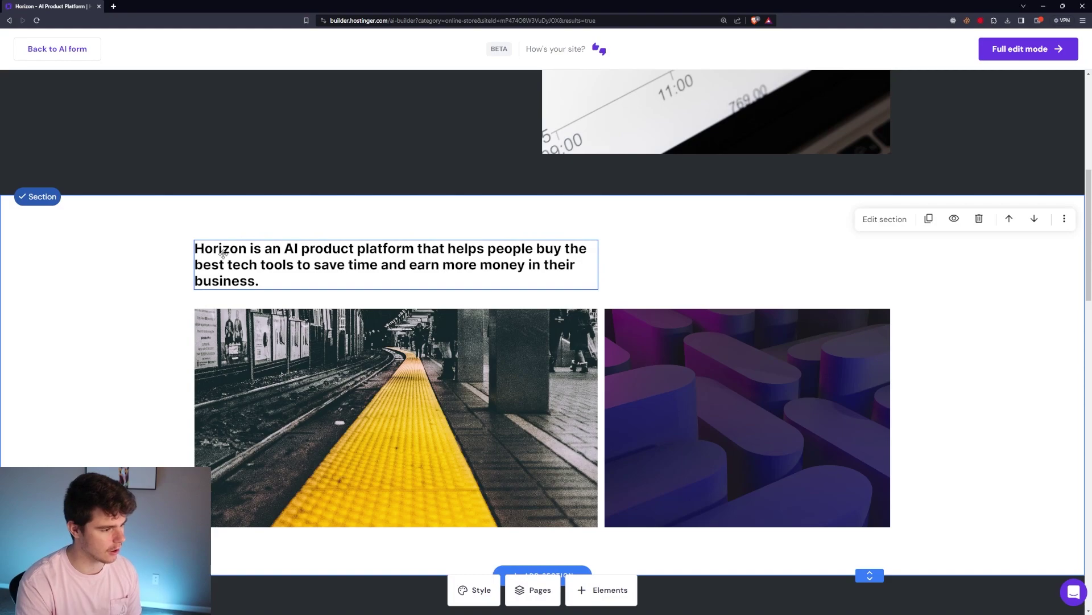
pyautogui.scroll(-3, 223, 254)
pyautogui.scroll(-4, 478, 354)
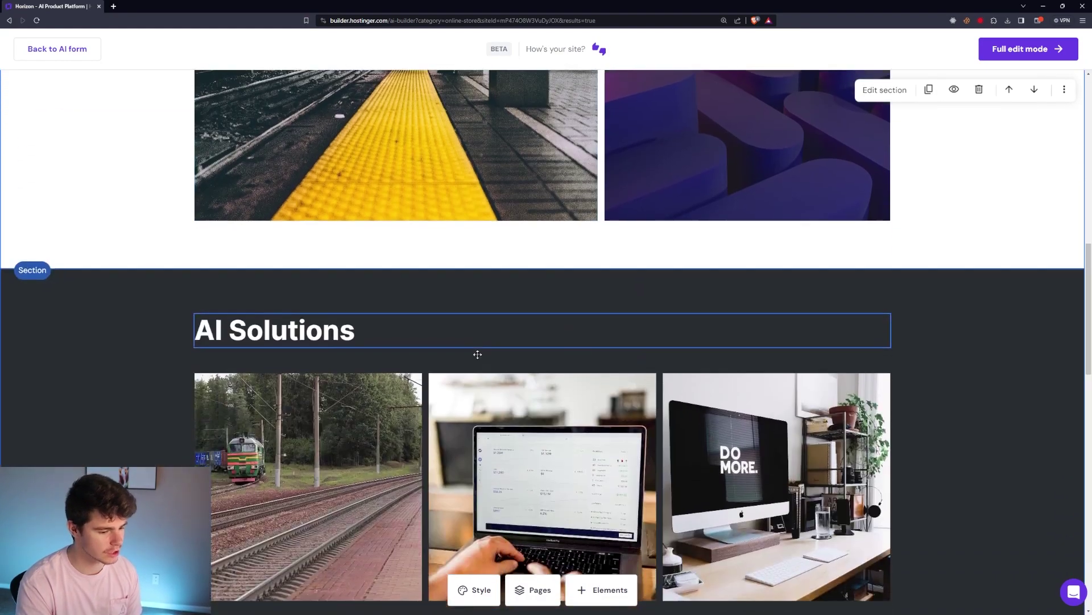
pyautogui.scroll(-4, 476, 355)
pyautogui.scroll(-3, 281, 465)
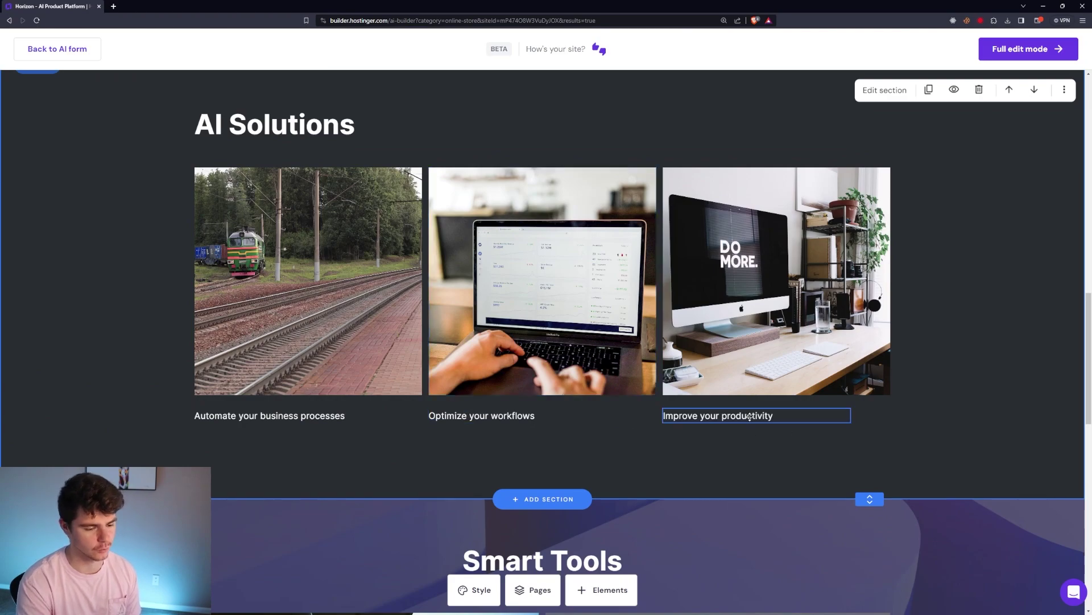
pyautogui.scroll(-5, 698, 342)
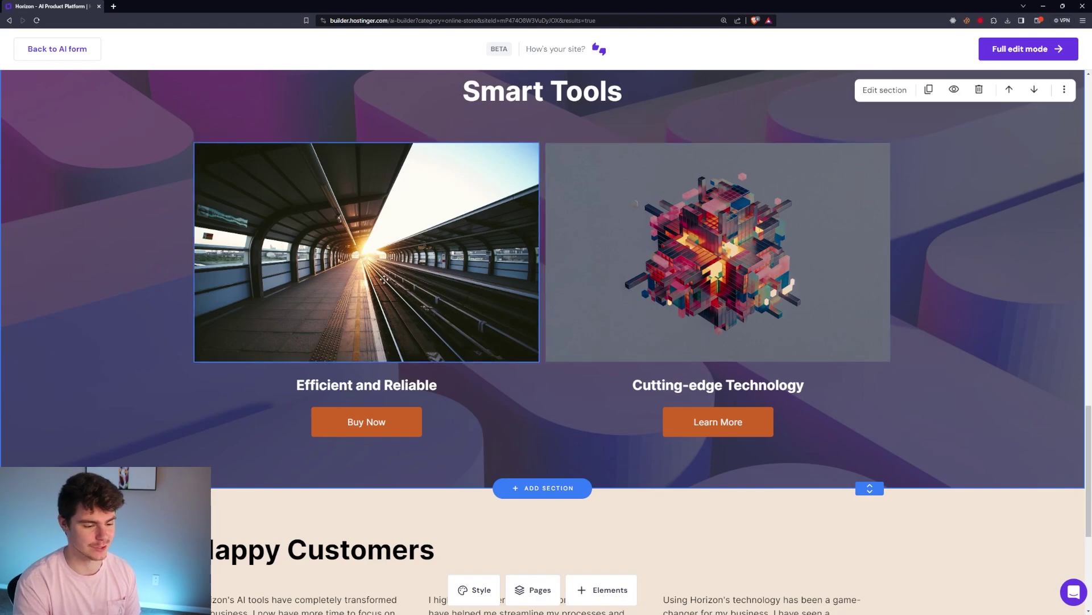
pyautogui.scroll(-1, 392, 363)
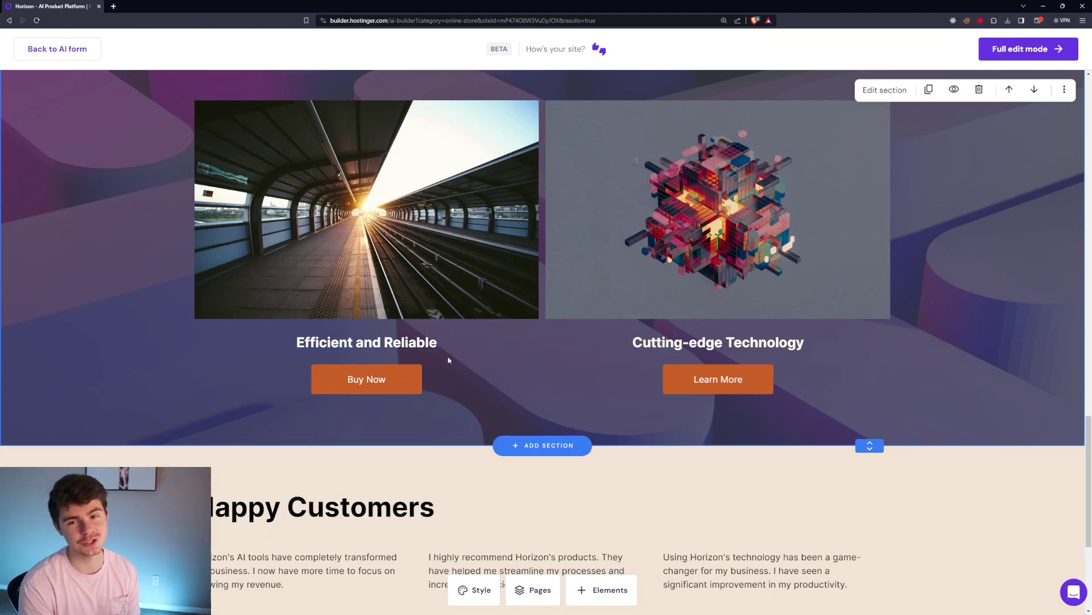
pyautogui.scroll(-3, 449, 359)
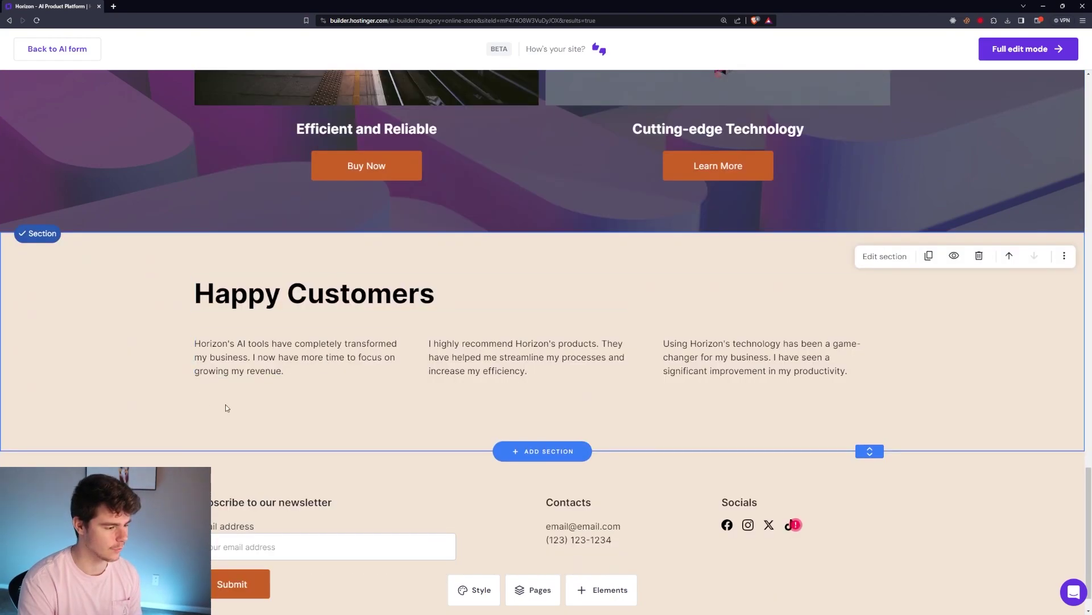
pyautogui.scroll(-1, 663, 347)
pyautogui.scroll(-1, 663, 346)
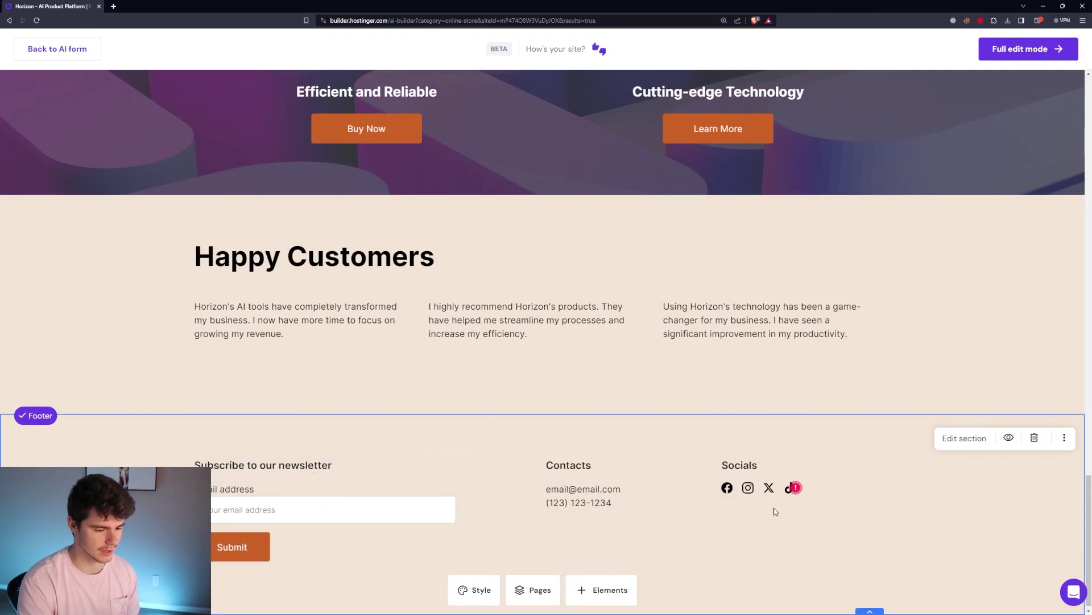
pyautogui.moveTo(796, 488)
pyautogui.scroll(10, 547, 341)
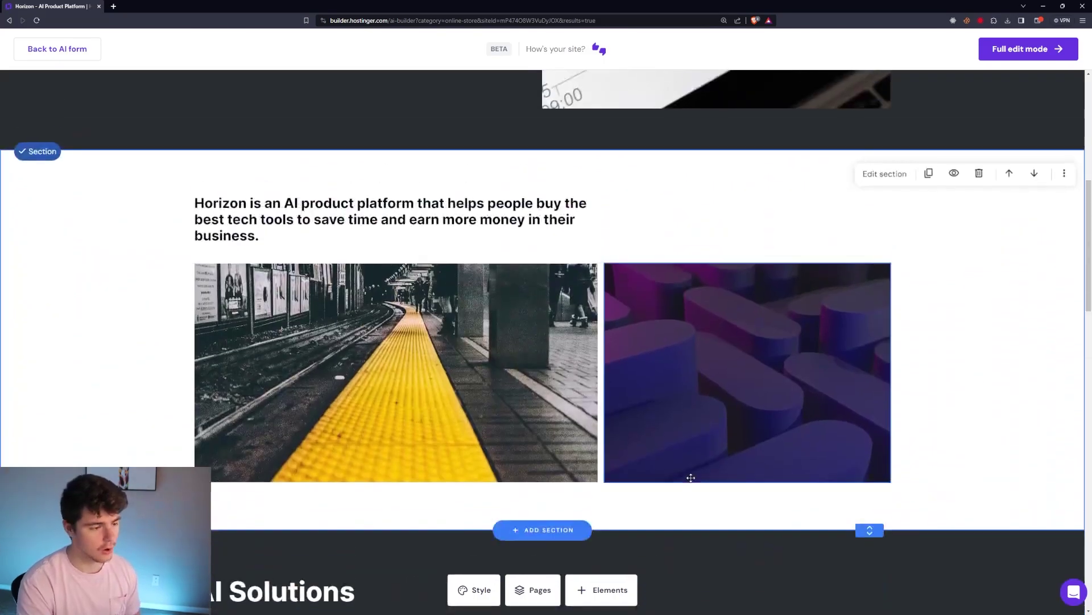
pyautogui.scroll(5, 546, 342)
pyautogui.scroll(3, 547, 342)
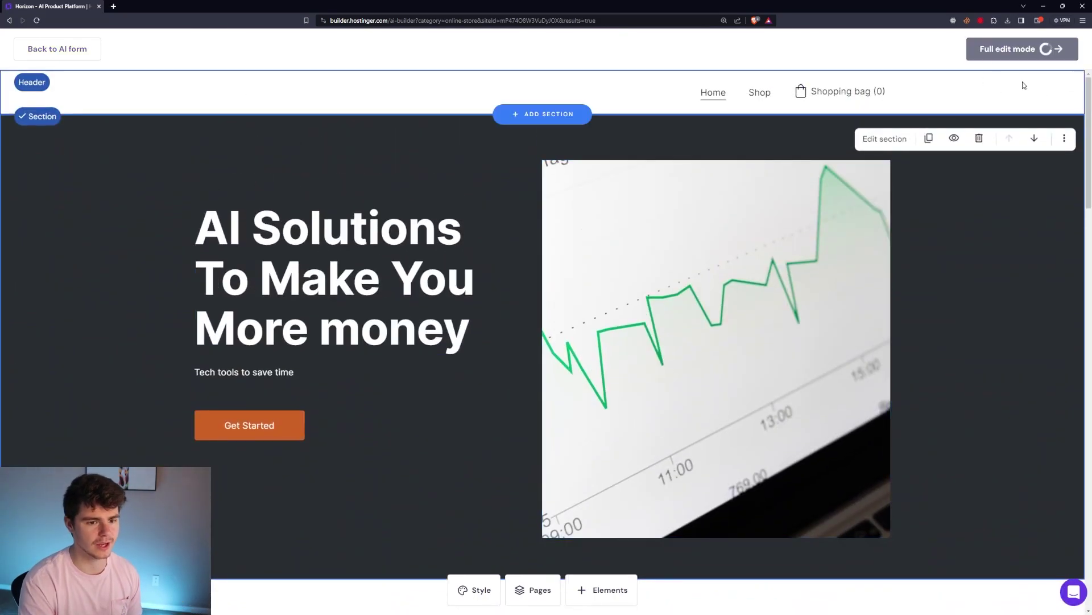
# Step: In the full editor, add a Services page from the page templates
pyautogui.click(1027, 49)
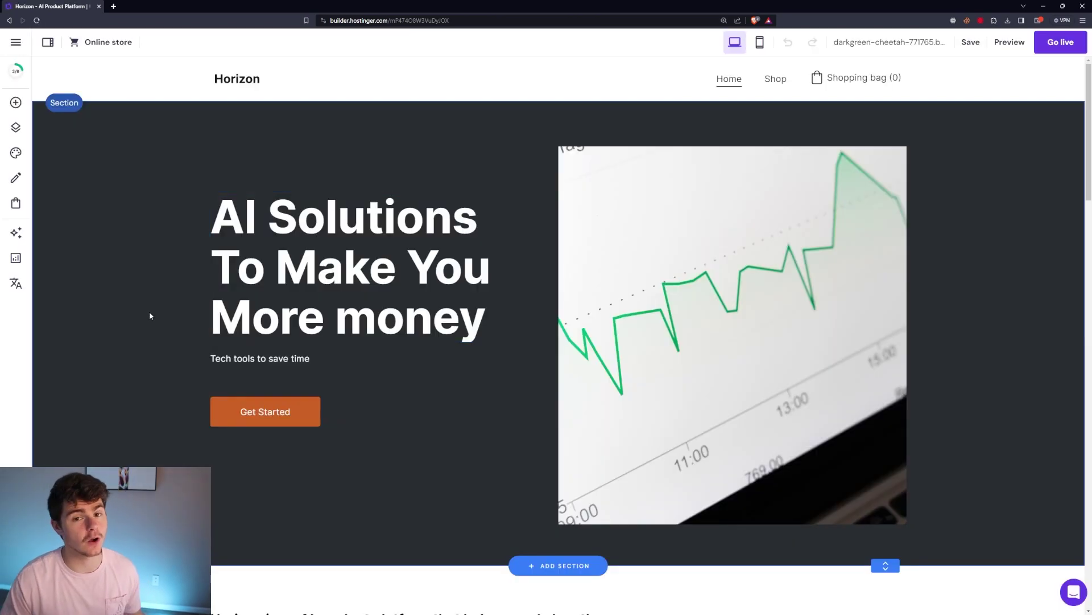
pyautogui.click(16, 127)
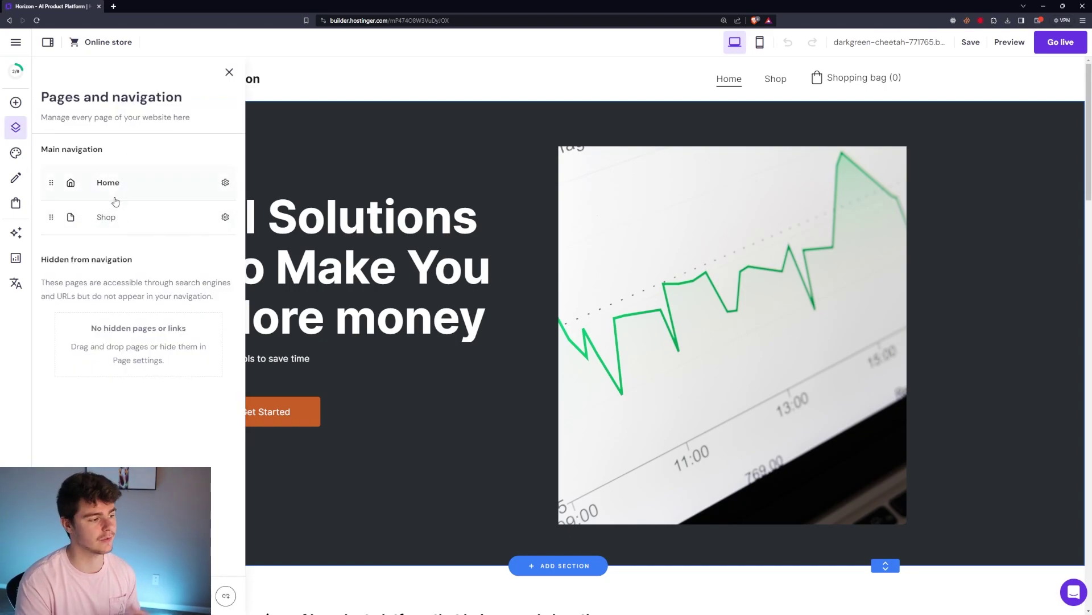
pyautogui.click(183, 378)
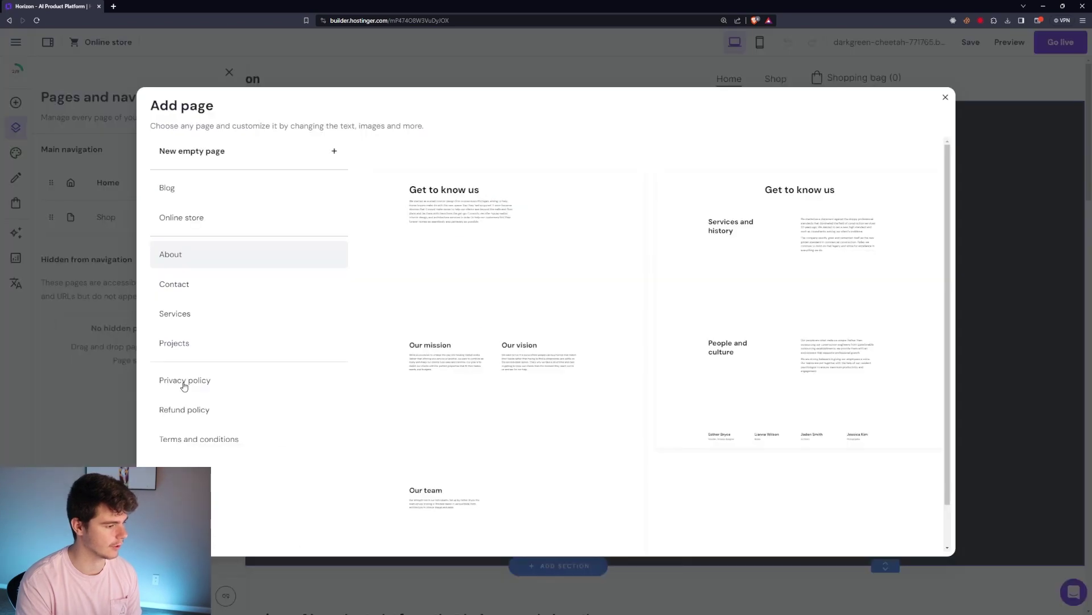
pyautogui.click(219, 288)
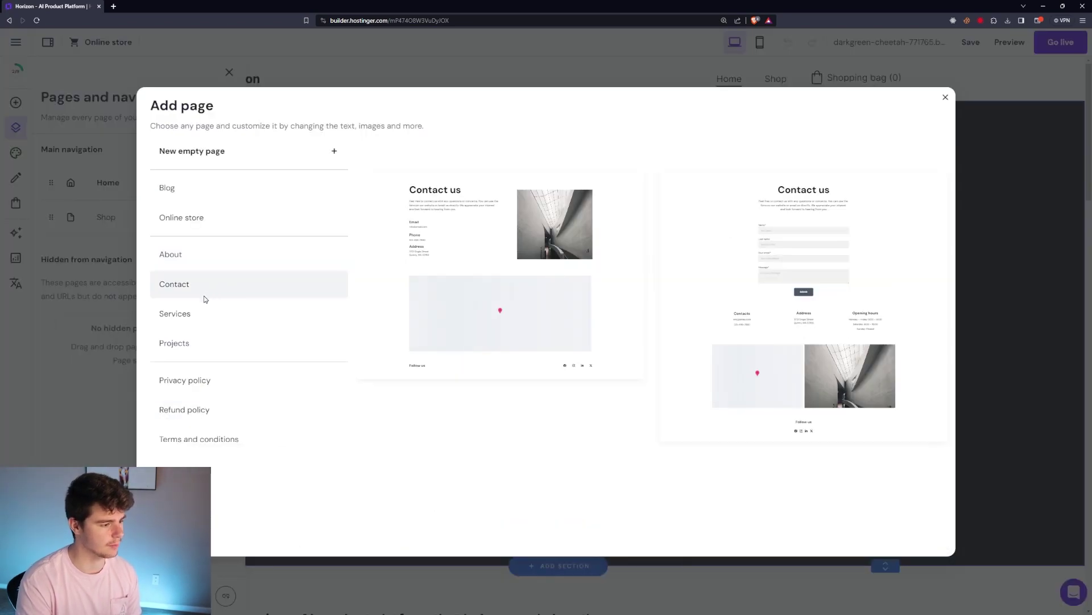
pyautogui.click(188, 316)
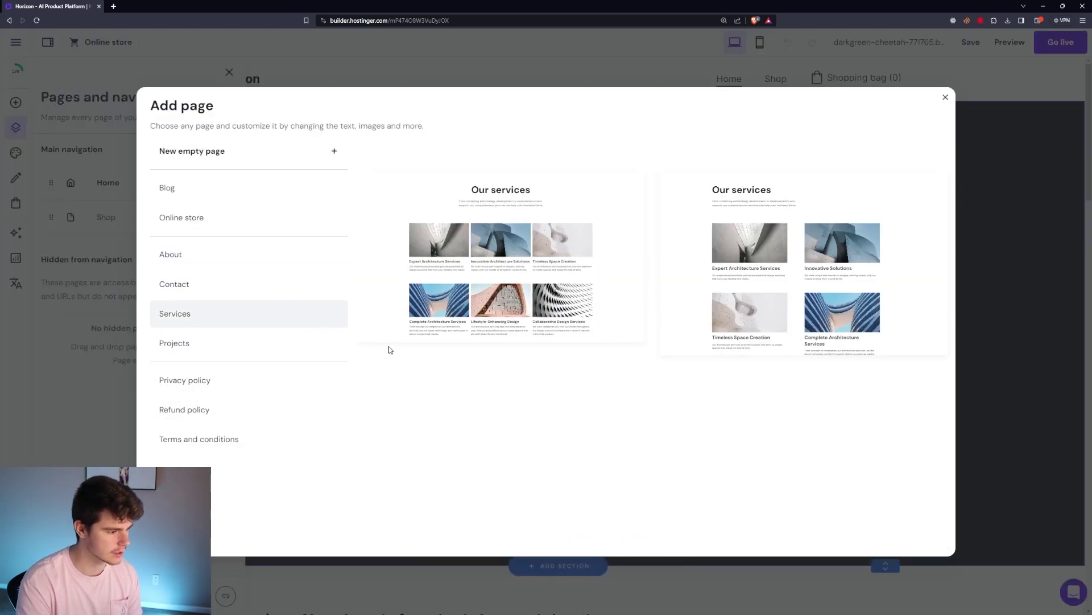
pyautogui.click(527, 202)
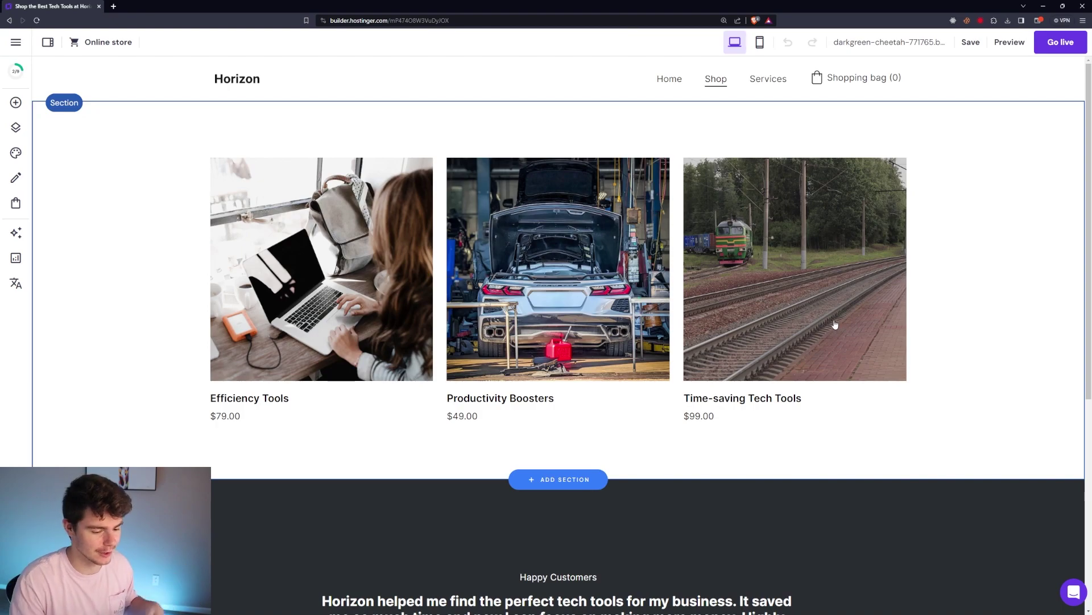
pyautogui.scroll(-4, 836, 326)
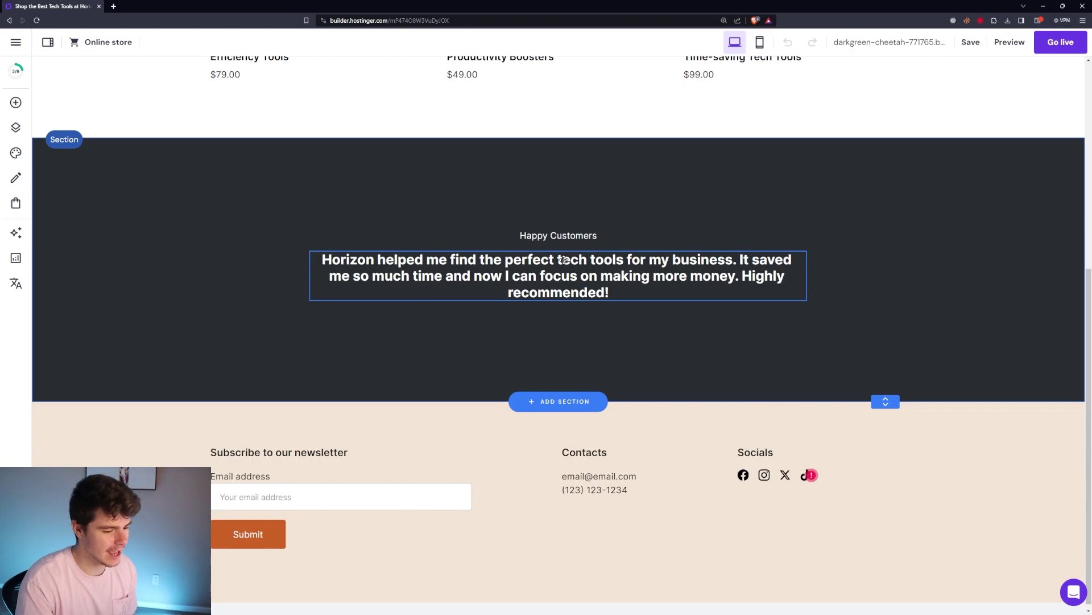
pyautogui.scroll(3, 564, 260)
pyautogui.scroll(2, 597, 384)
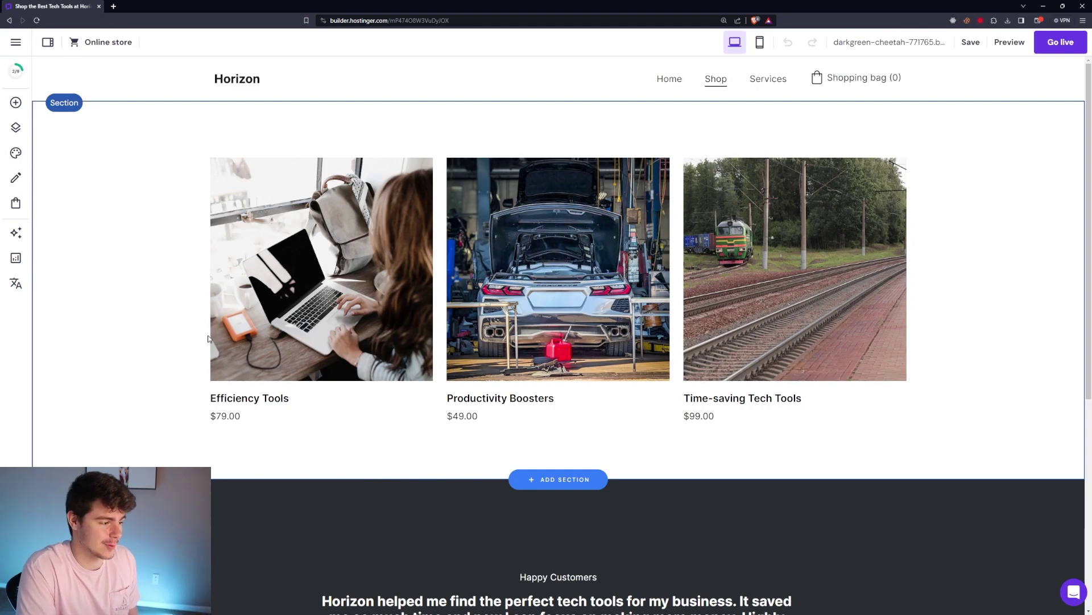
# Step: Open the Blog panel and highlight its 'Create blog posts with AI' and traffic benefits
pyautogui.click(15, 151)
pyautogui.click(16, 177)
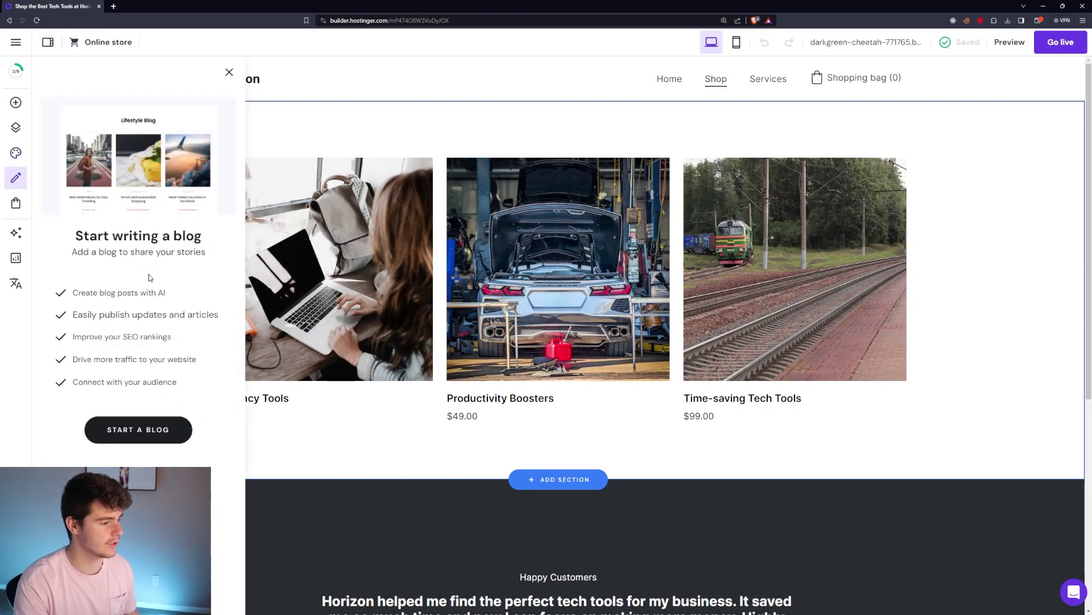
pyautogui.moveTo(114, 235); pyautogui.dragTo(181, 235)
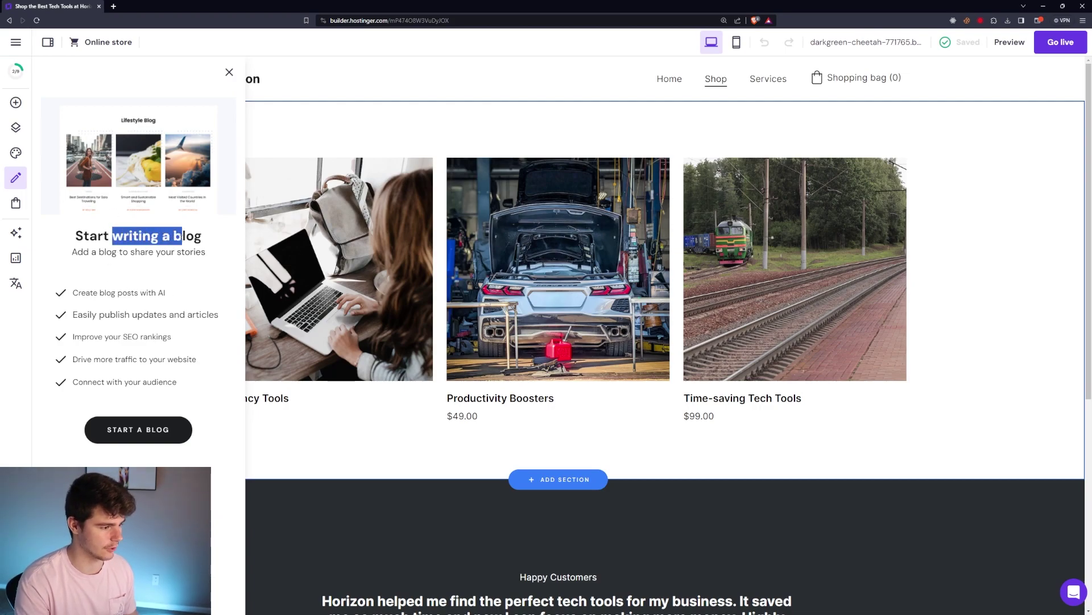
pyautogui.moveTo(72, 292); pyautogui.dragTo(169, 292)
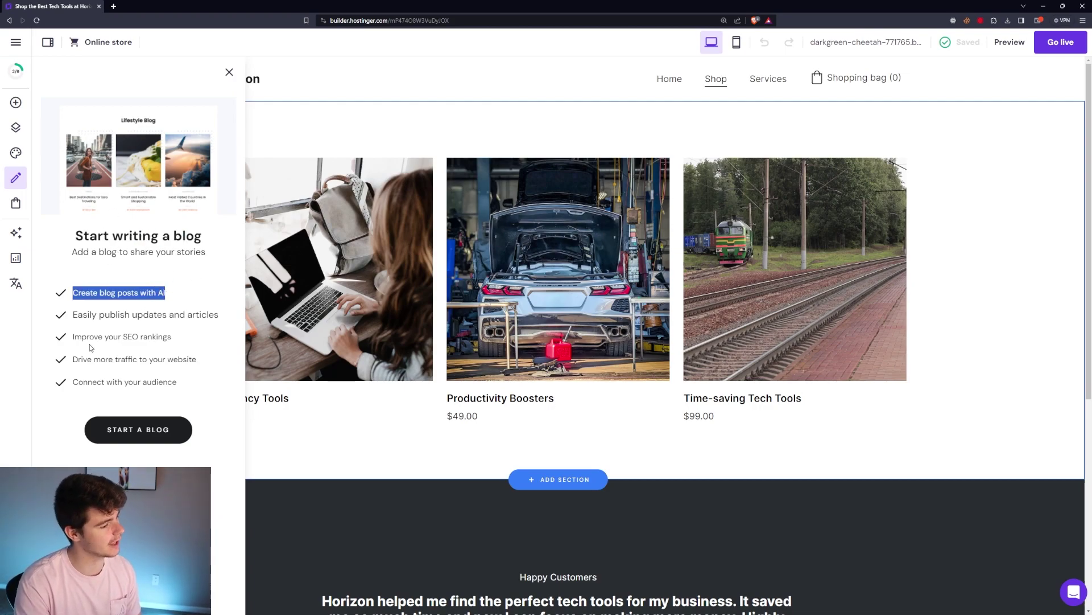
pyautogui.moveTo(94, 358); pyautogui.dragTo(137, 358)
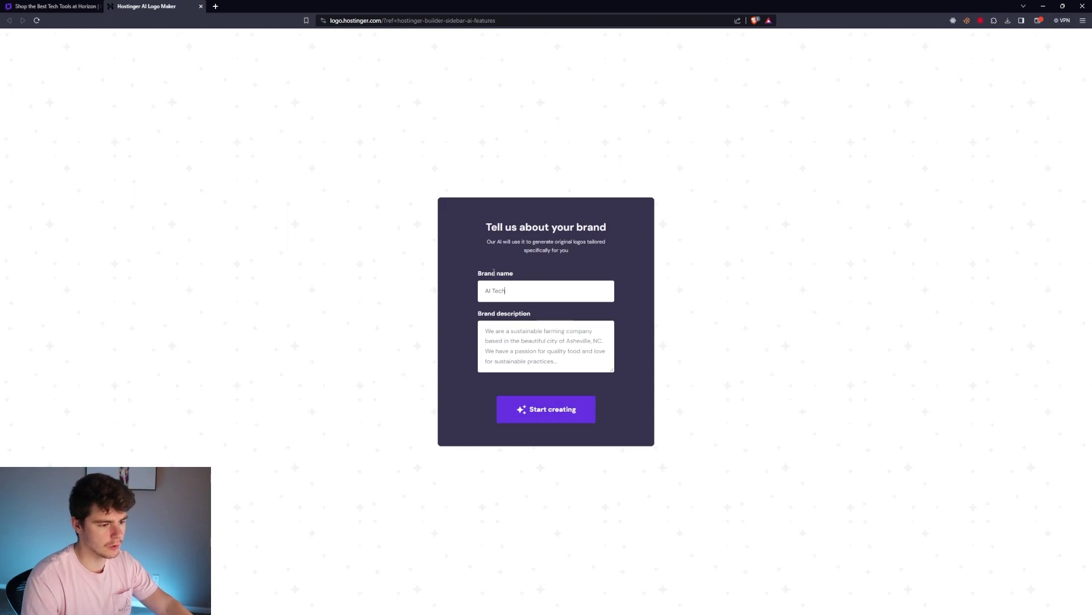
# Step: Generate four AI Tech logos, then open the fourth and the circuit-board designs for editing
pyautogui.hotkey('ctrl', '+')
pyautogui.hotkey('ctrl', '+')
pyautogui.hotkey('ctrl', '+')
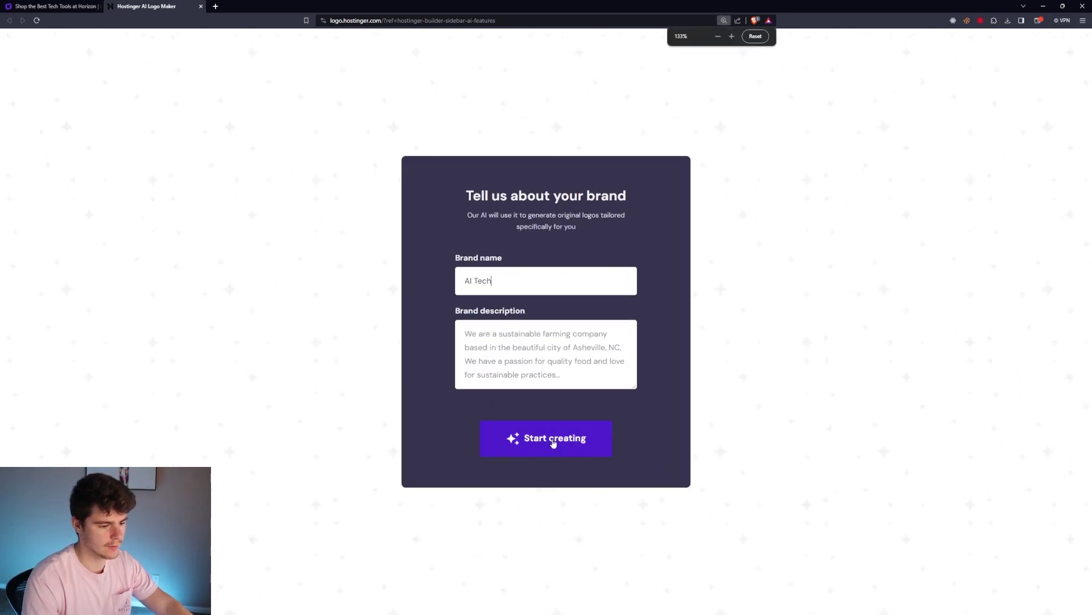
pyautogui.click(553, 440)
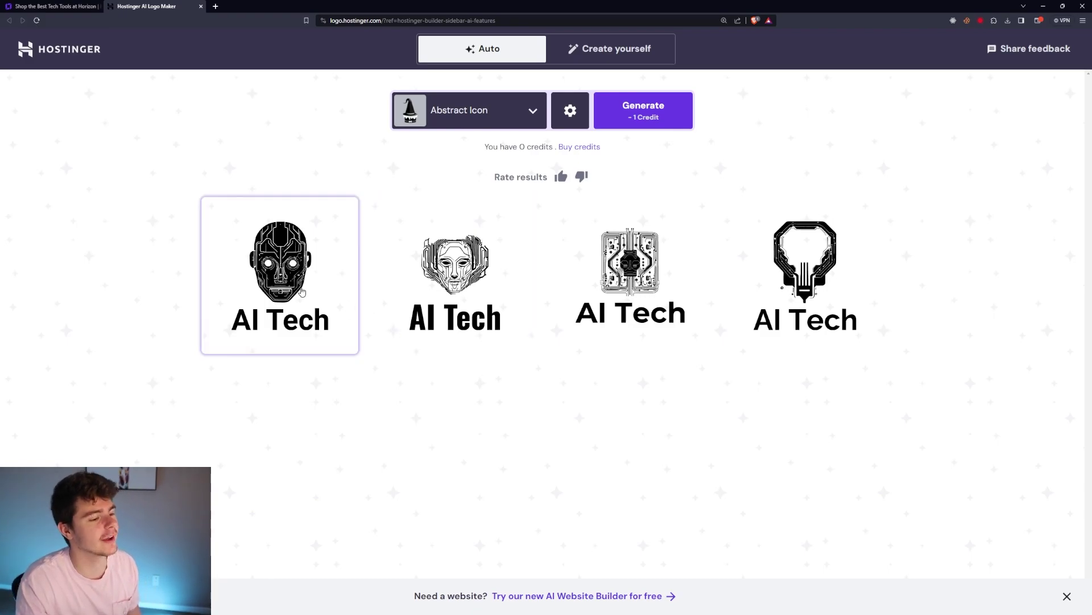
pyautogui.click(805, 273)
pyautogui.click(827, 153)
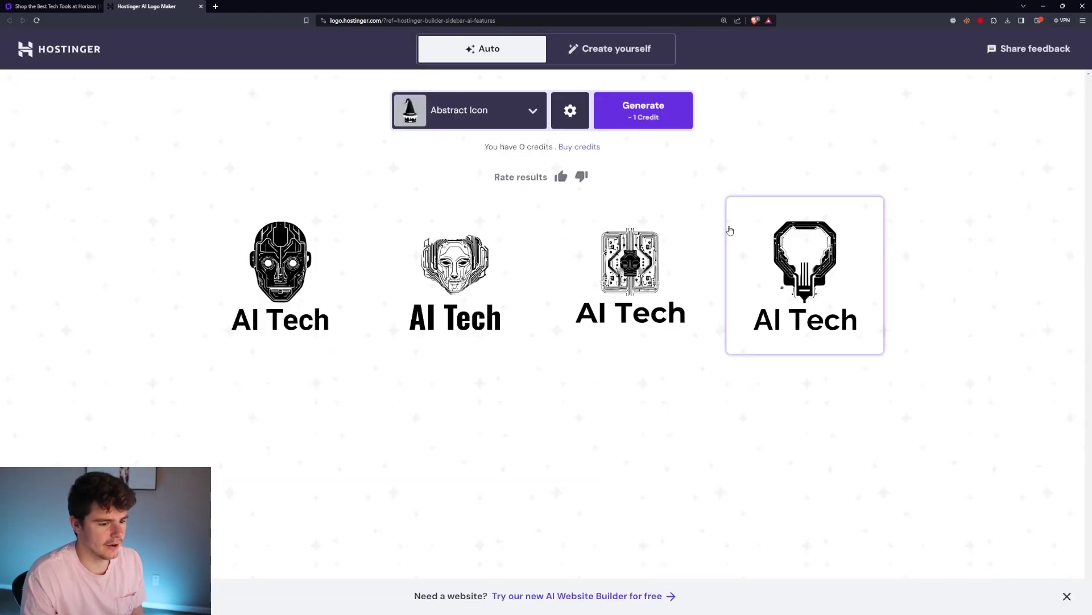
pyautogui.click(649, 273)
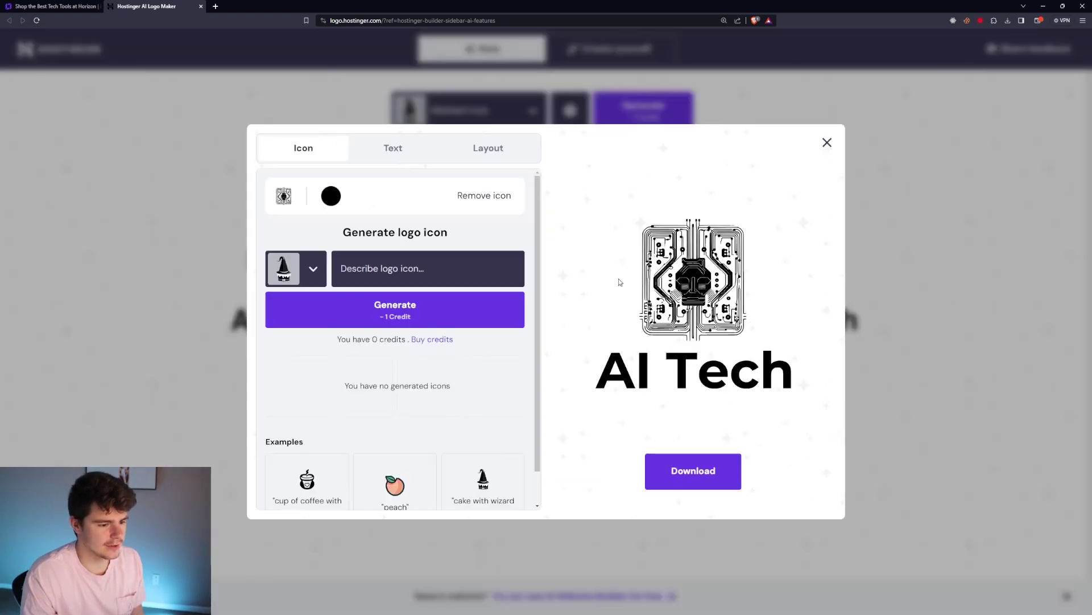
pyautogui.click(826, 144)
# Step: In AI Writer, pick Professional Services and then Photographer to get sample paragraphs
pyautogui.hotkey('ctrl', 'Tab')
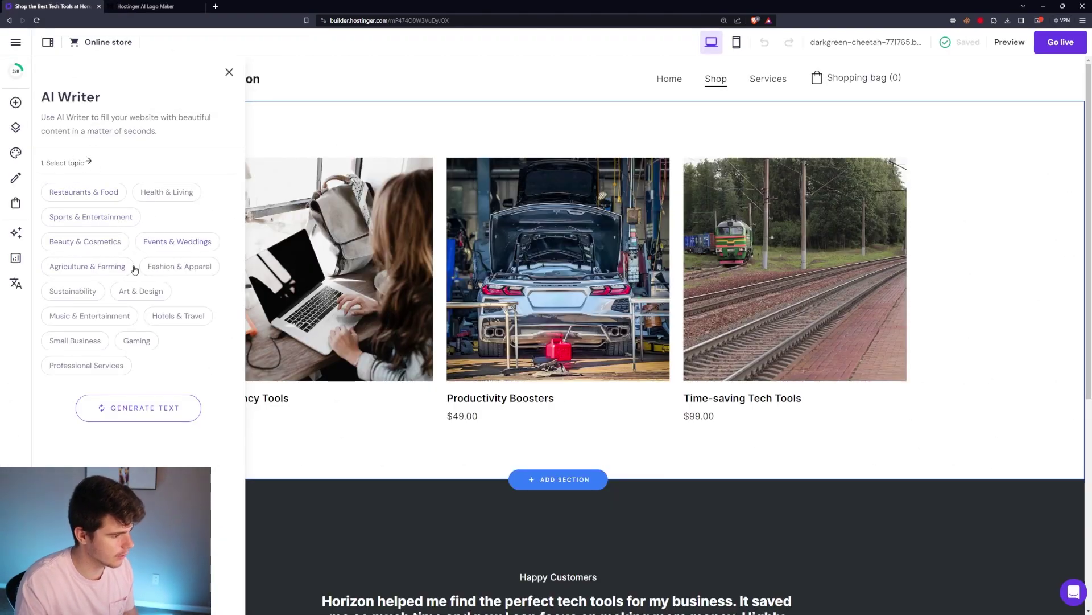
pyautogui.click(86, 366)
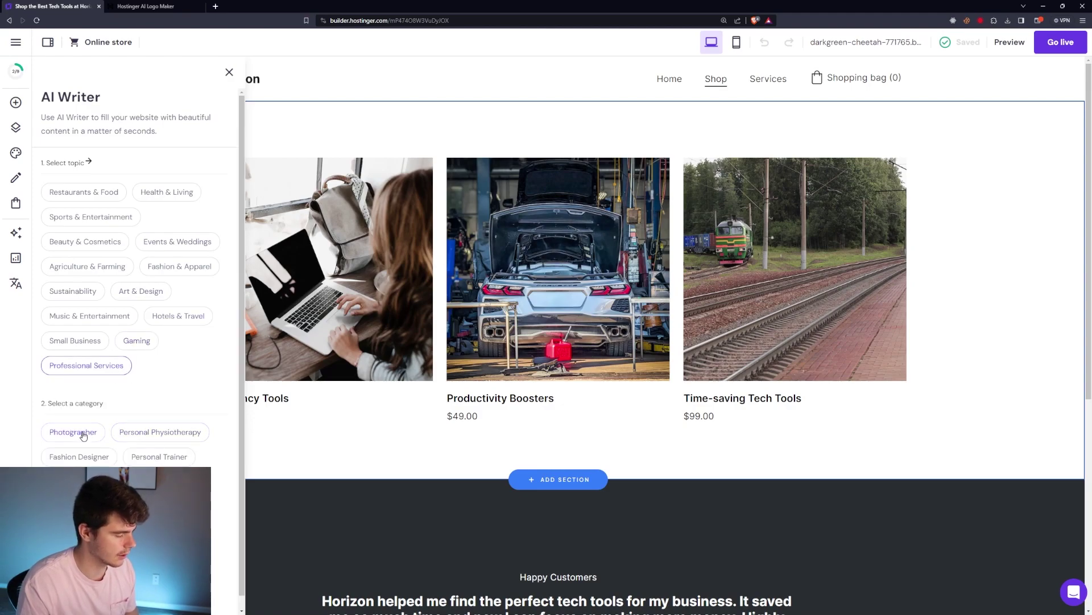
pyautogui.click(73, 432)
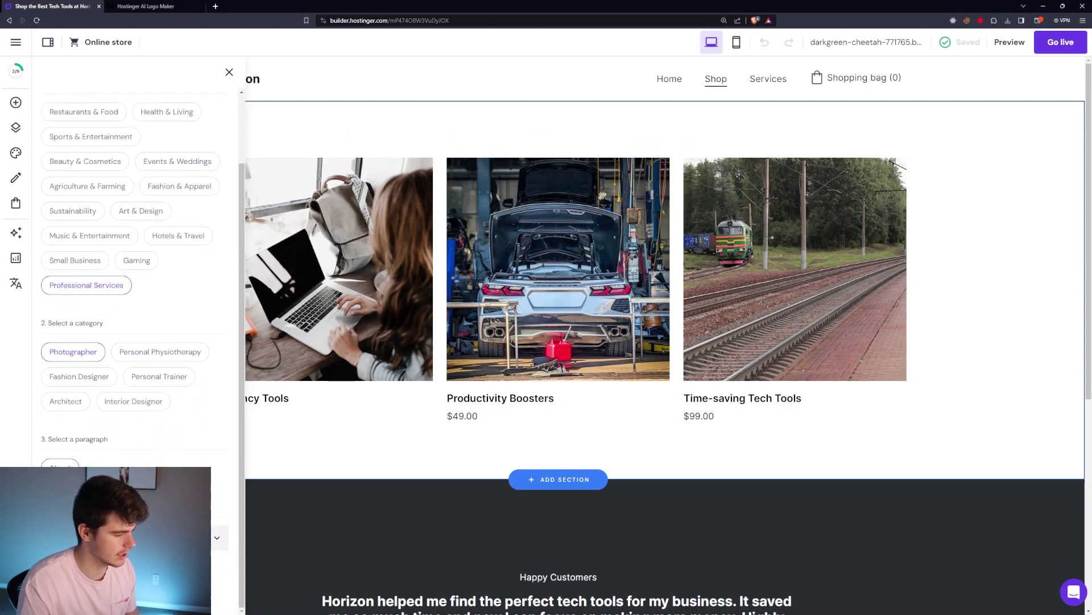
pyautogui.scroll(-2, 165, 460)
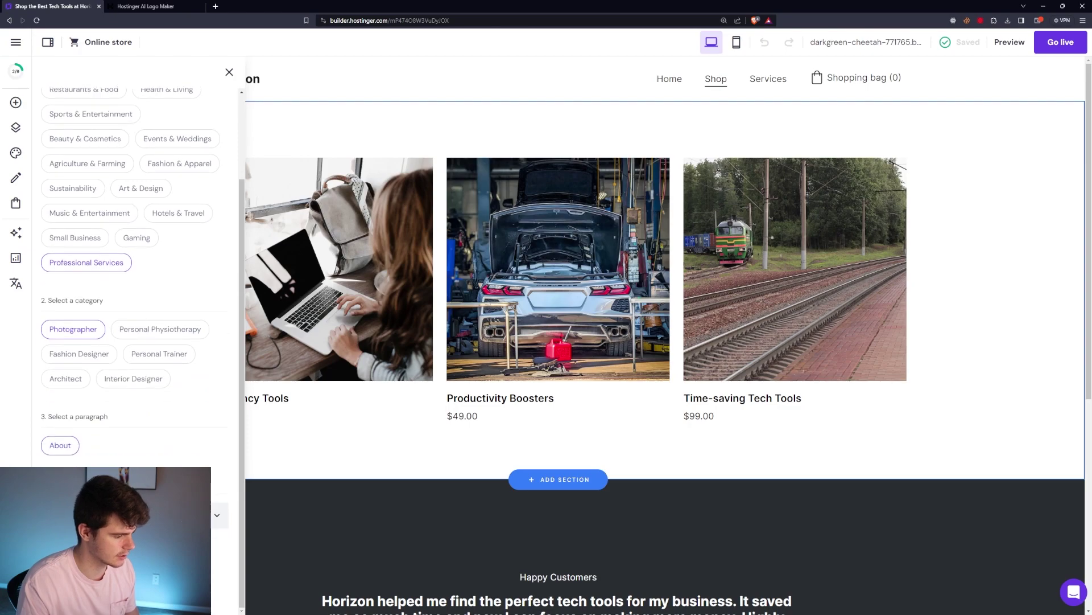
pyautogui.scroll(-4, 165, 461)
pyautogui.scroll(-4, 164, 460)
pyautogui.scroll(-4, 165, 460)
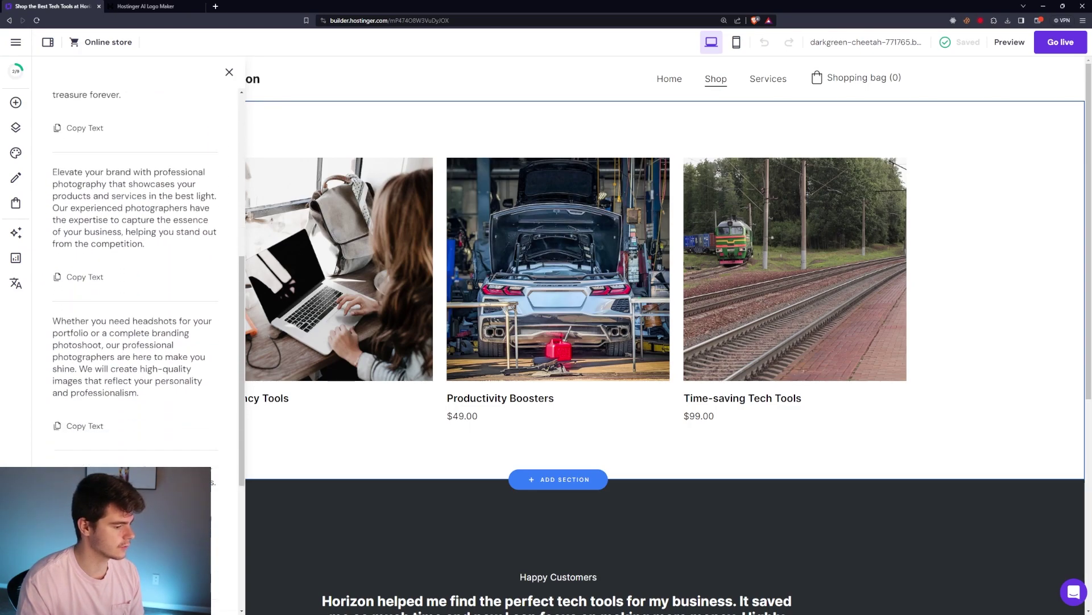
pyautogui.scroll(-2, 137, 342)
pyautogui.scroll(2, 136, 341)
pyautogui.scroll(2, 137, 342)
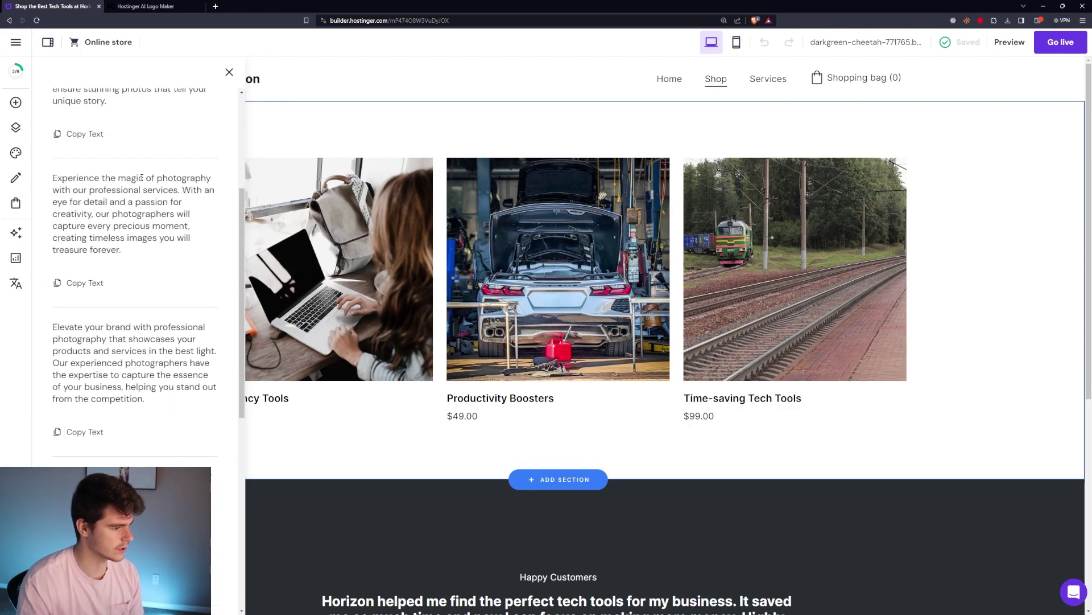
# Step: Turn on AI Heatmap from the AI tools menu to show predicted visitor attention
pyautogui.click(16, 232)
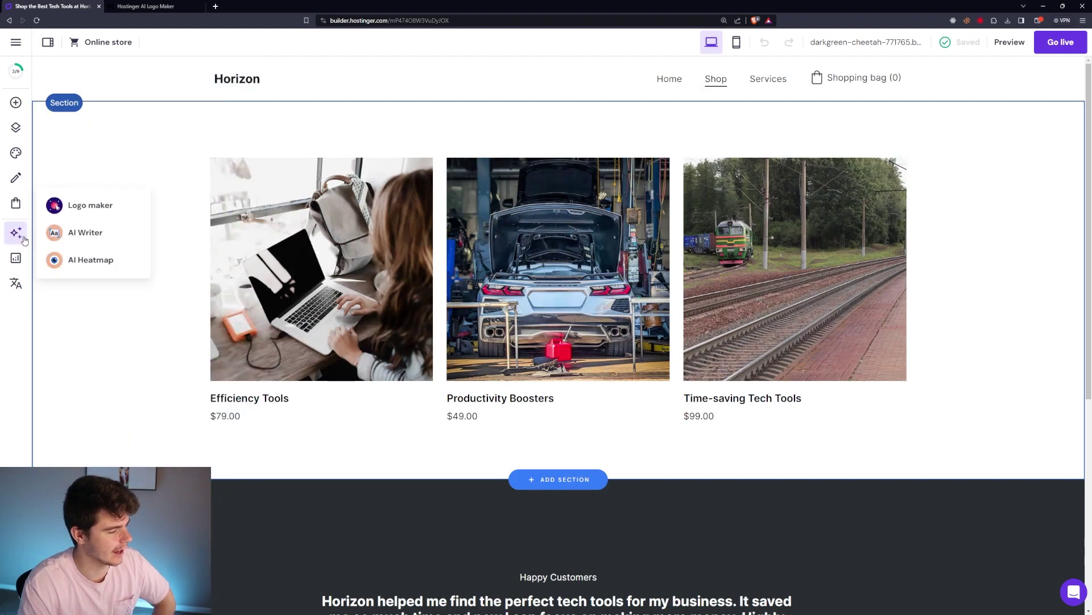
pyautogui.click(75, 261)
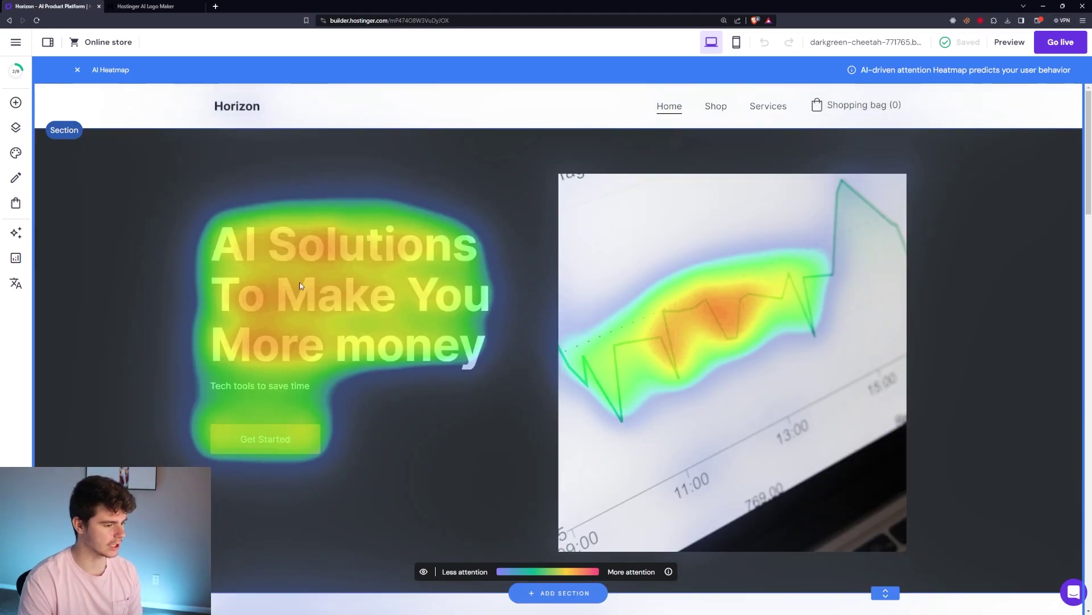
pyautogui.scroll(-2, 764, 314)
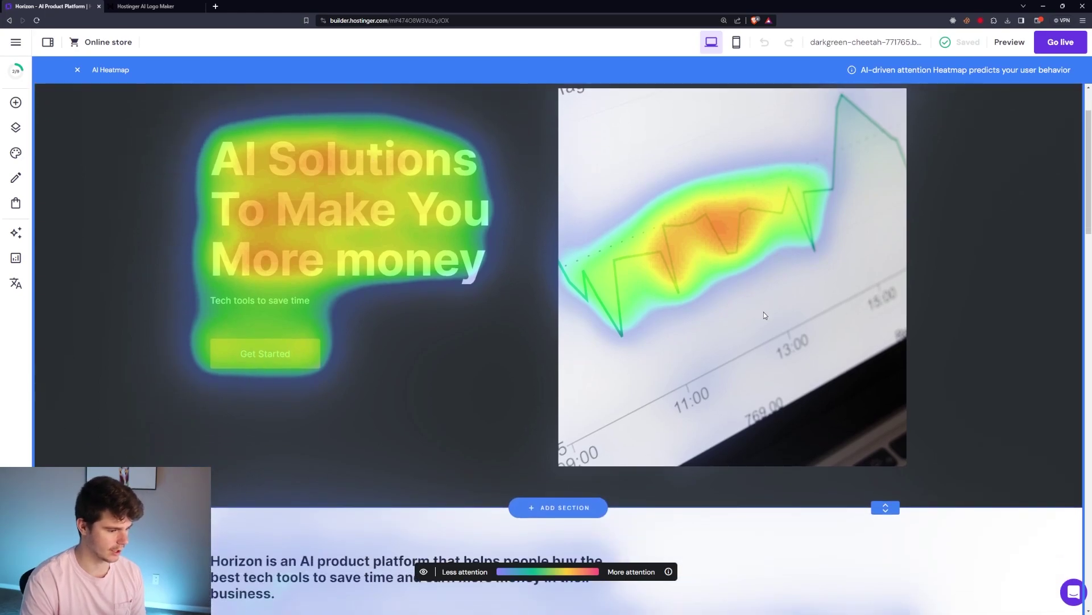
pyautogui.scroll(-5, 766, 196)
pyautogui.scroll(-3, 406, 310)
pyautogui.scroll(-4, 405, 310)
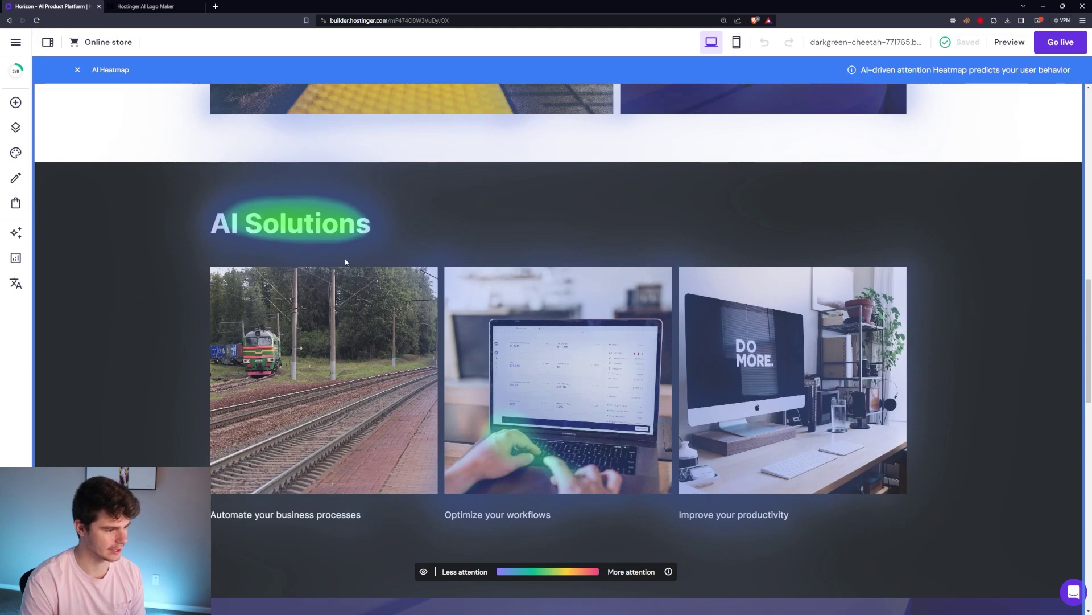
pyautogui.scroll(-2, 563, 380)
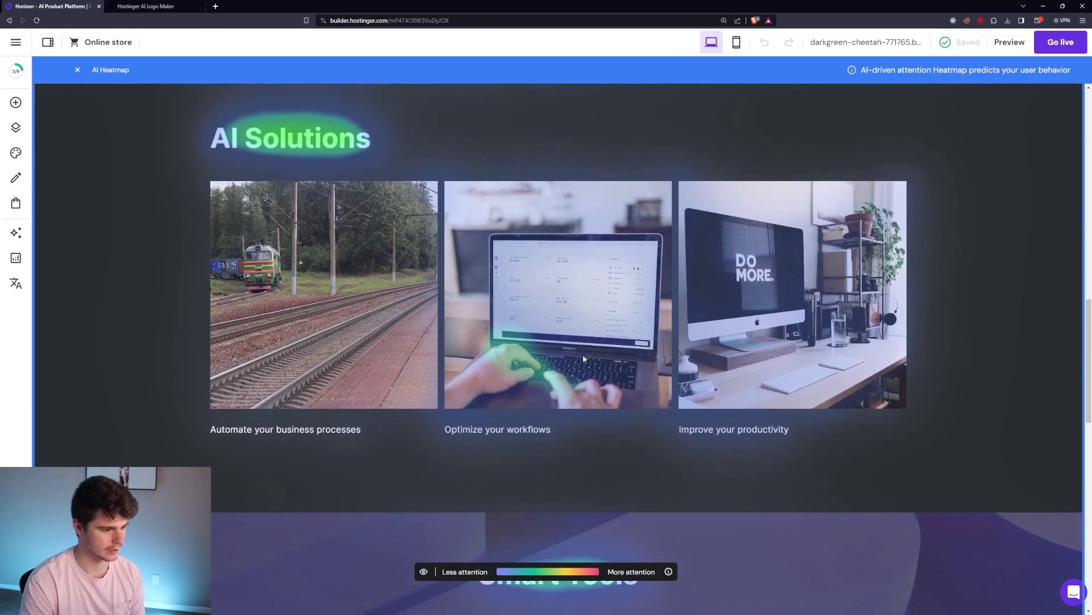
pyautogui.scroll(-4, 585, 359)
pyautogui.scroll(-3, 585, 359)
pyautogui.scroll(-2, 739, 492)
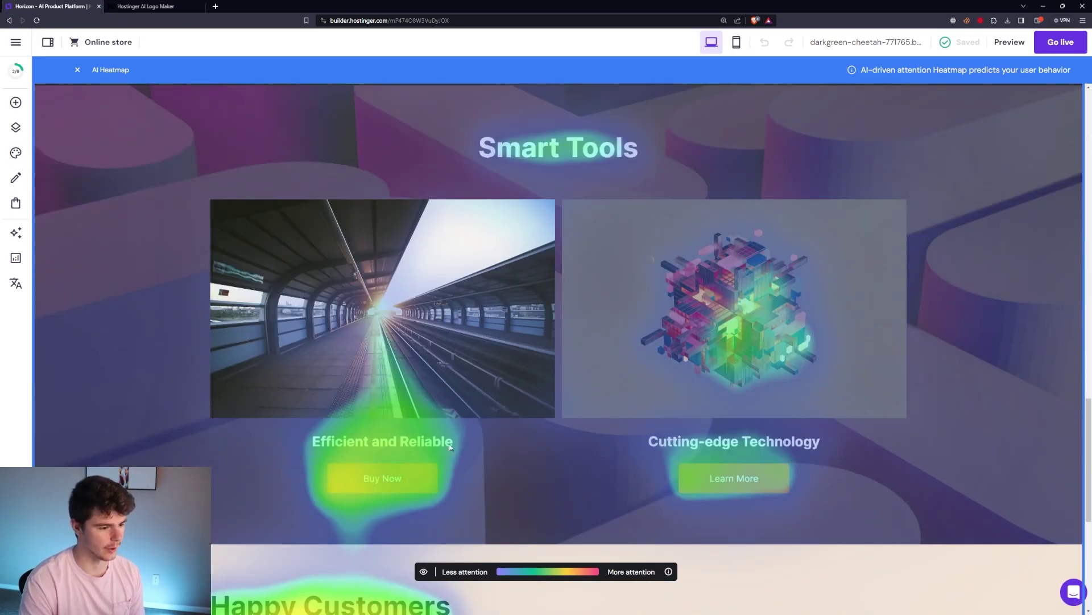
pyautogui.scroll(-5, 537, 193)
pyautogui.scroll(-3, 486, 392)
pyautogui.scroll(-1, 415, 405)
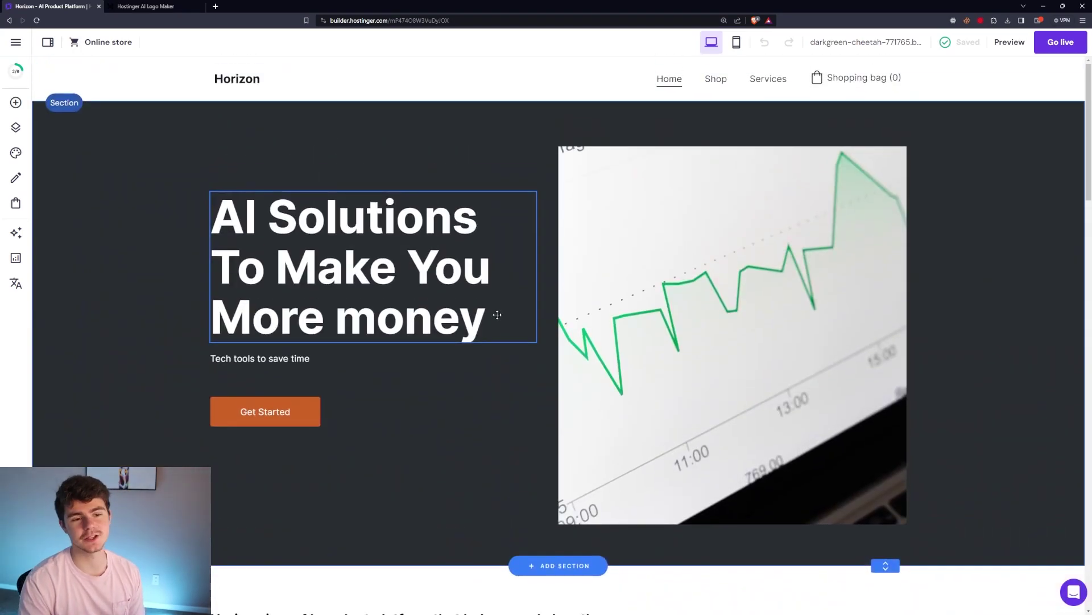
# Step: Preview the mobile layout, publish the Horizon store, and open the live site
pyautogui.click(737, 42)
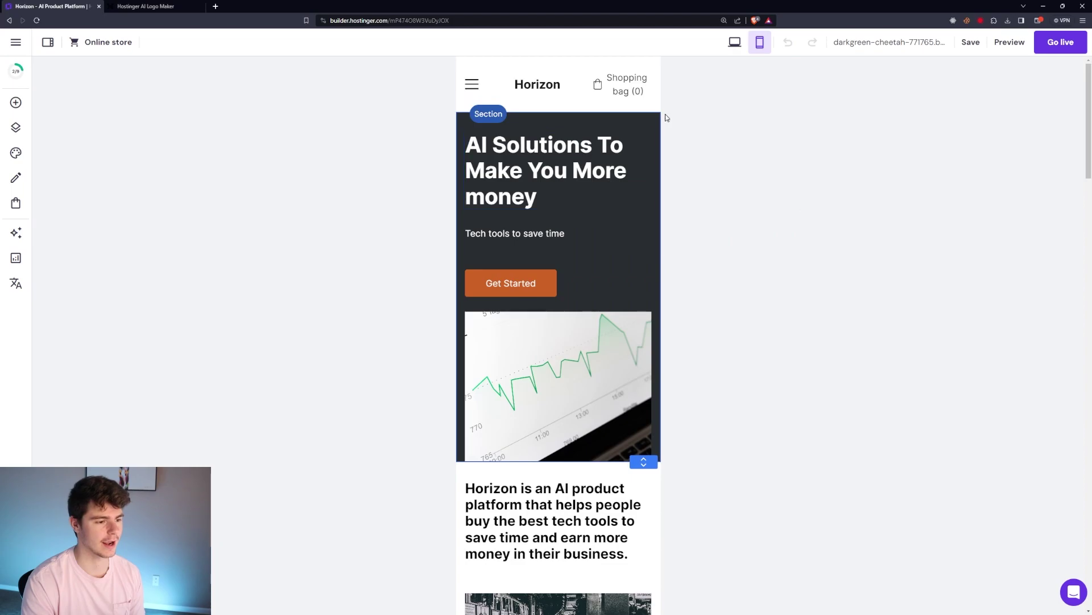
pyautogui.click(1009, 42)
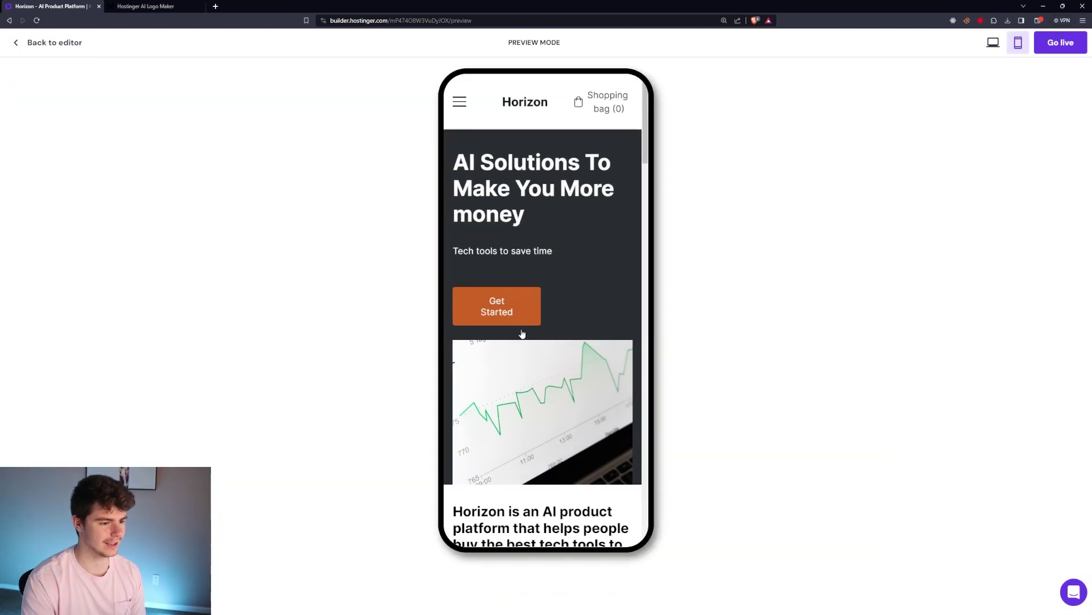
pyautogui.scroll(-5, 564, 277)
pyautogui.scroll(-5, 564, 276)
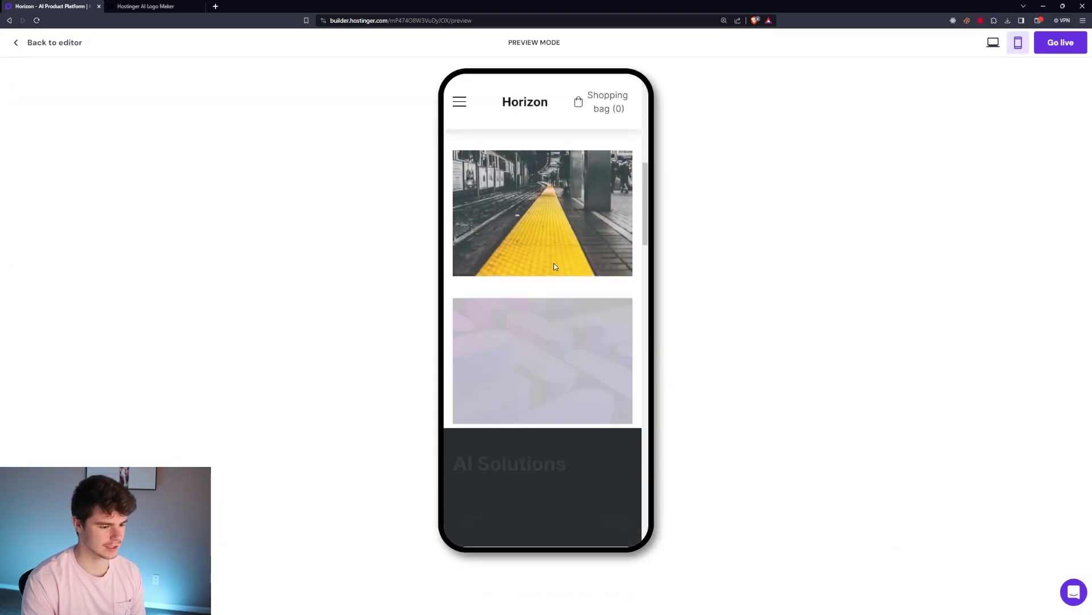
pyautogui.scroll(-5, 564, 278)
pyautogui.scroll(-5, 564, 276)
pyautogui.scroll(-5, 565, 276)
pyautogui.scroll(-3, 568, 287)
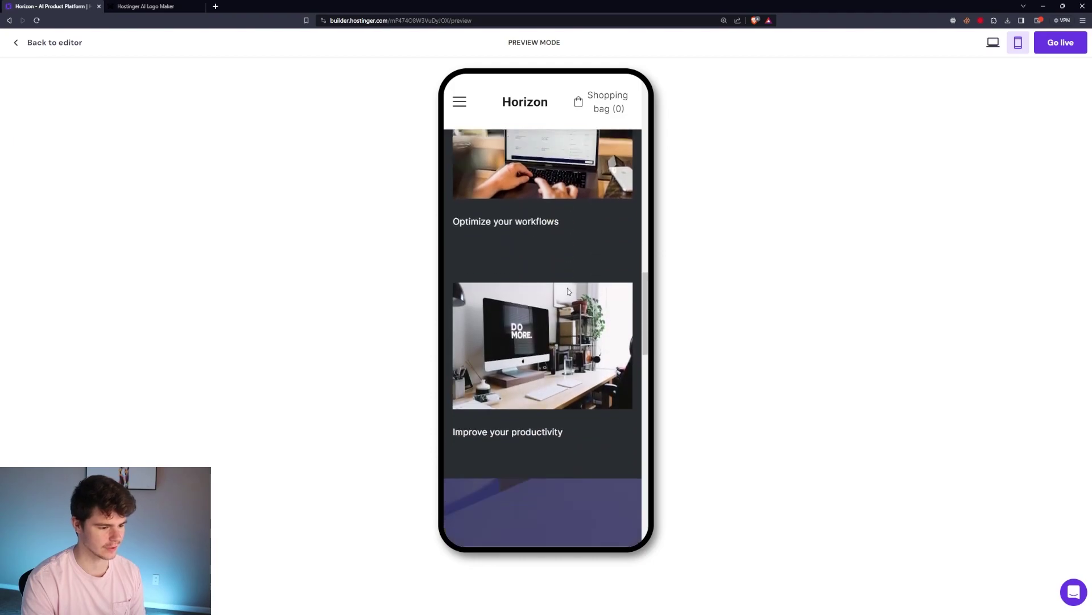
pyautogui.scroll(-4, 568, 288)
pyautogui.scroll(-5, 567, 289)
pyautogui.scroll(-5, 568, 296)
pyautogui.scroll(-5, 571, 302)
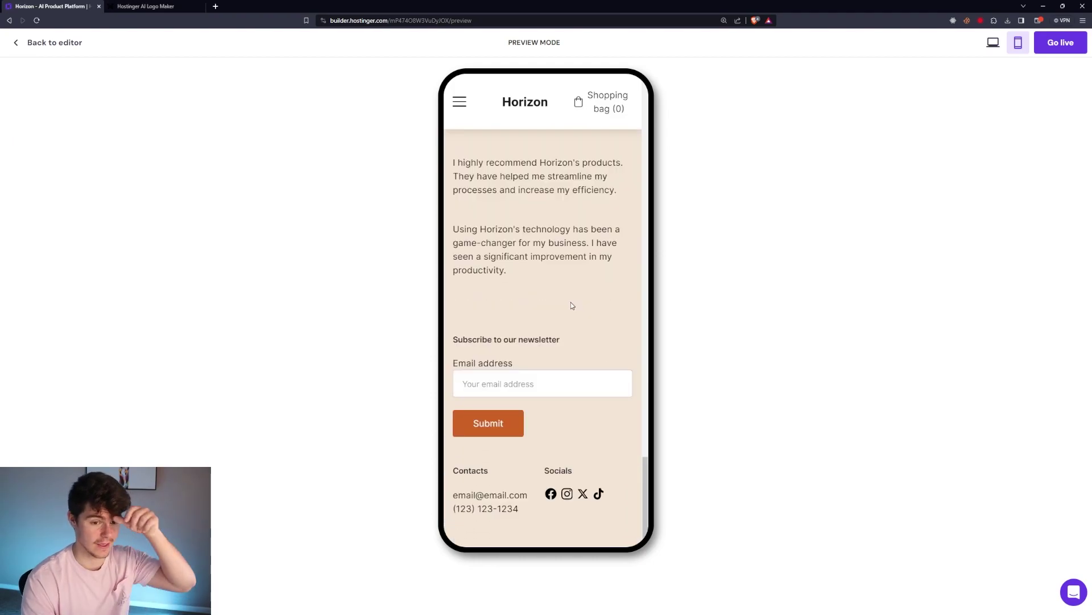
pyautogui.click(1060, 42)
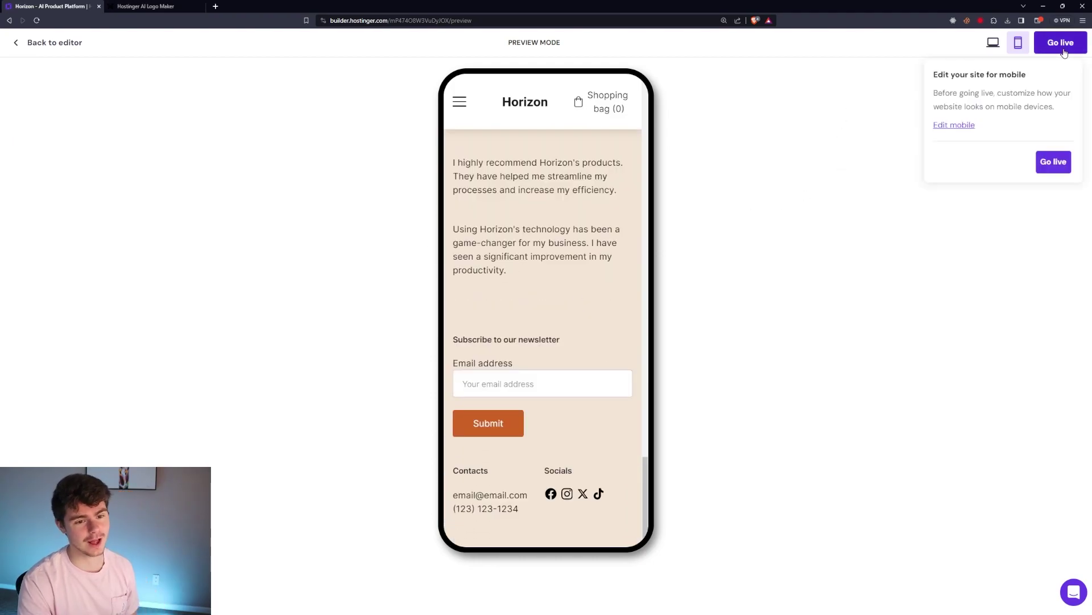
pyautogui.click(1053, 164)
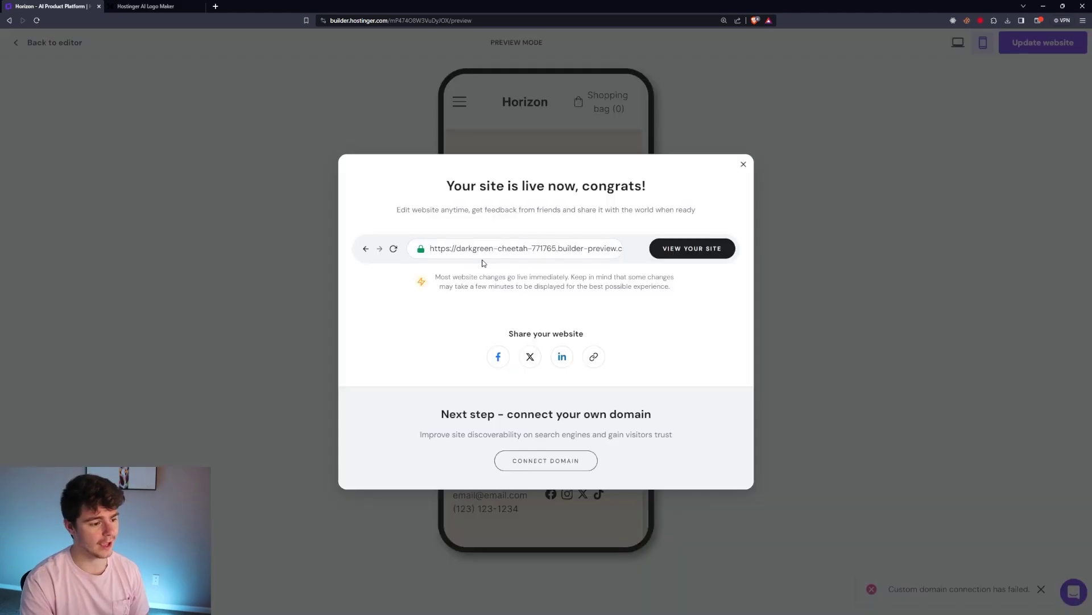
pyautogui.click(692, 248)
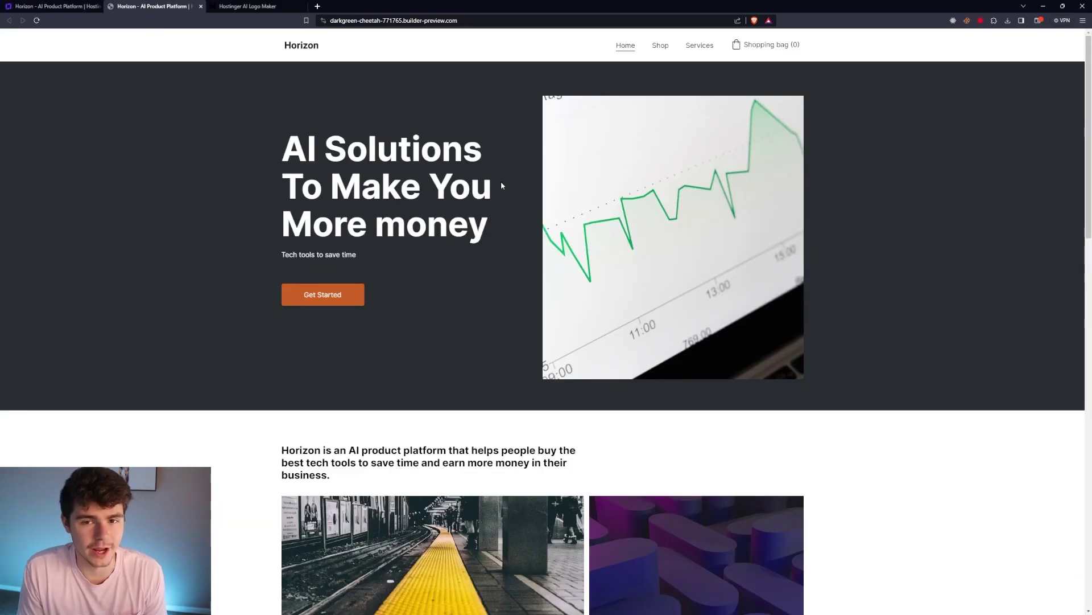